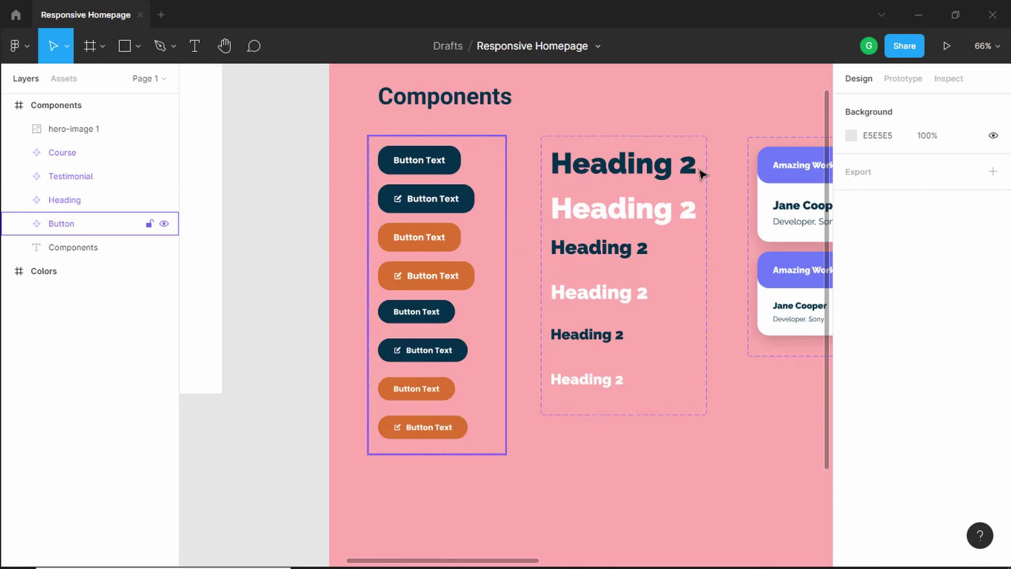
- Examine the button, heading, testimonial and course components and the hero image in the Components frame
left_click(774, 386)
left_click_drag(774, 386, 399, 414)
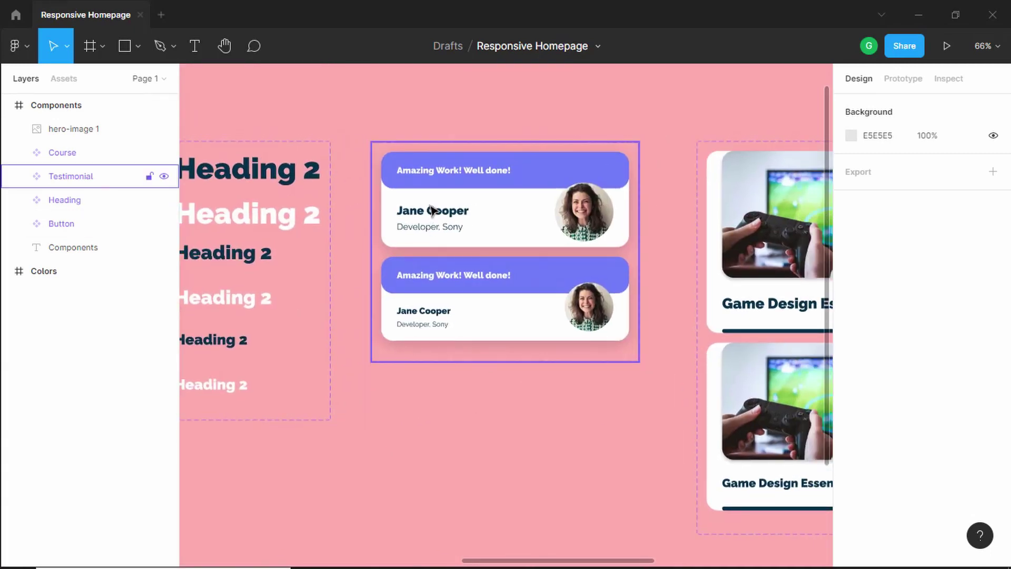
scroll(542, 428, "right", 5)
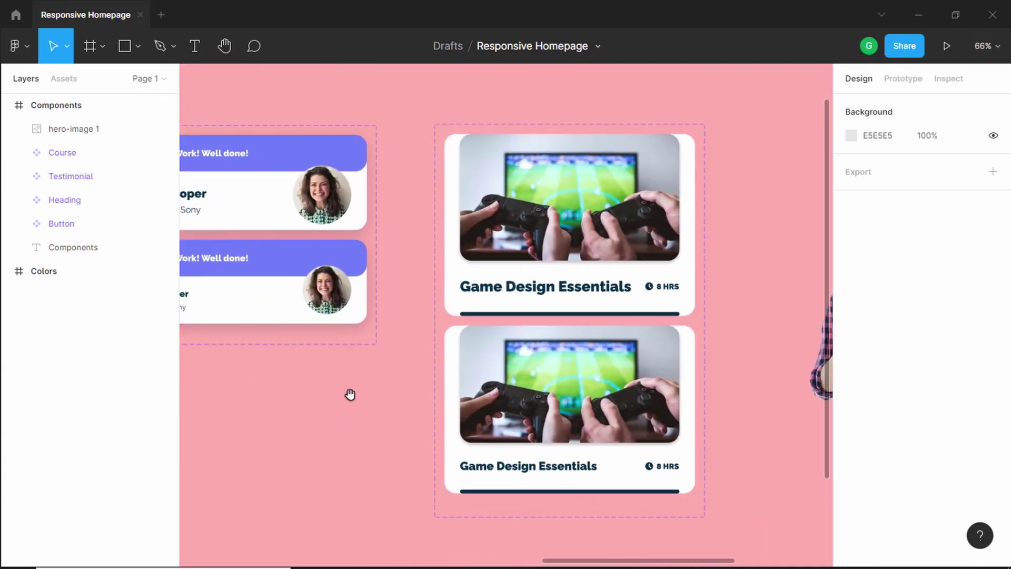
scroll(711, 426, "right", 5)
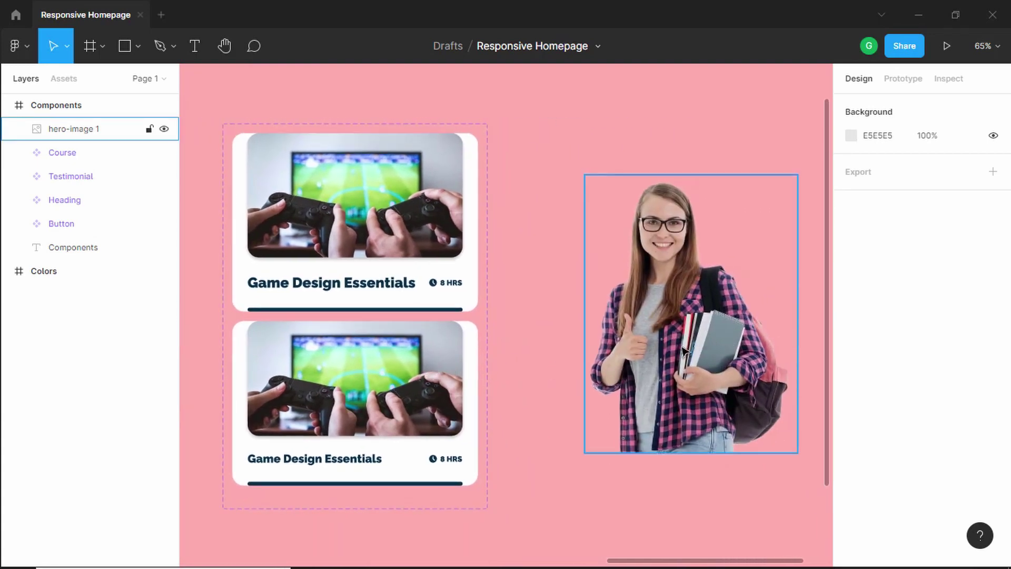
key("shift+1")
left_click(421, 243)
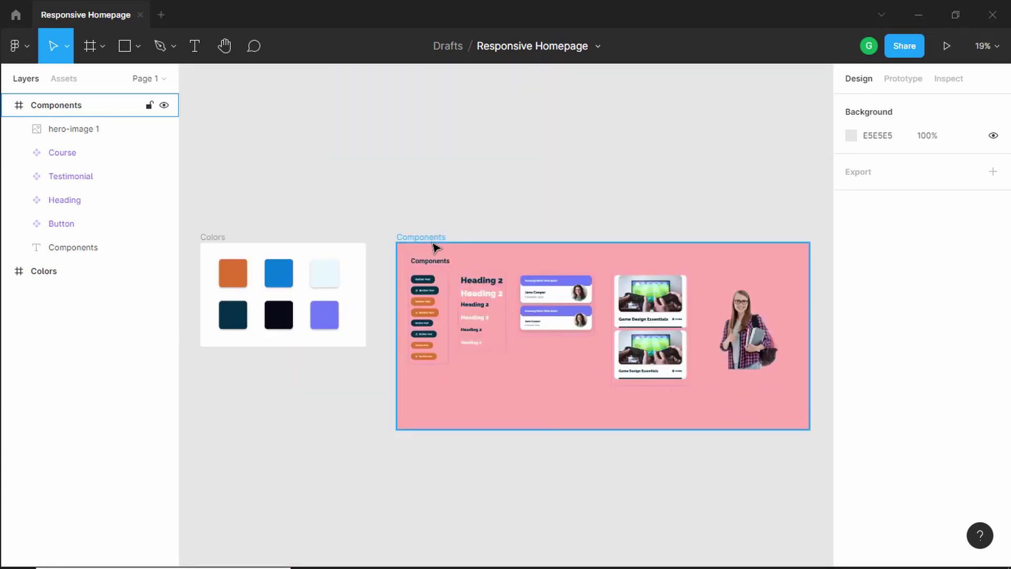
key("Escape")
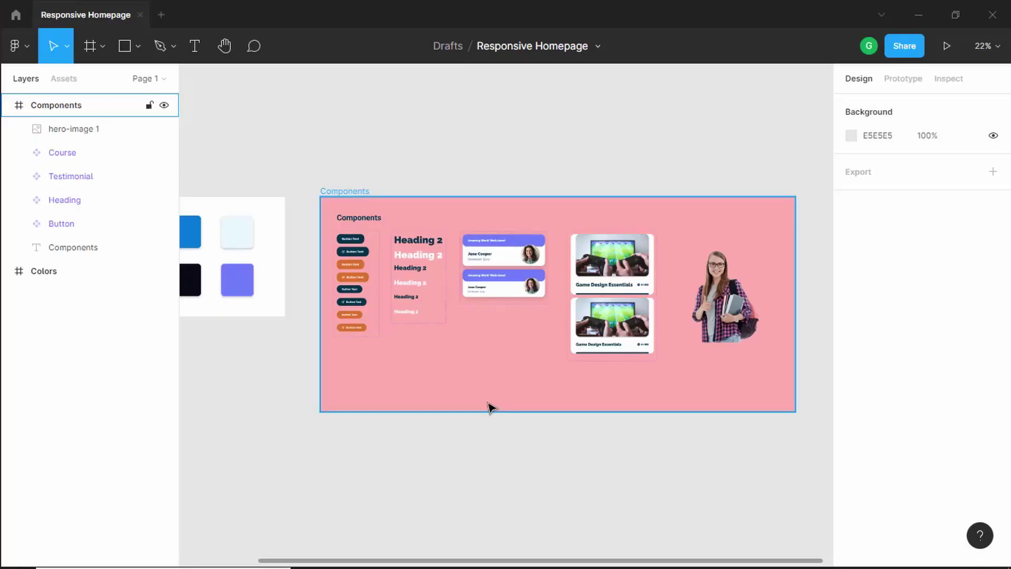
left_click(500, 411)
scroll(506, 410, "up", 5)
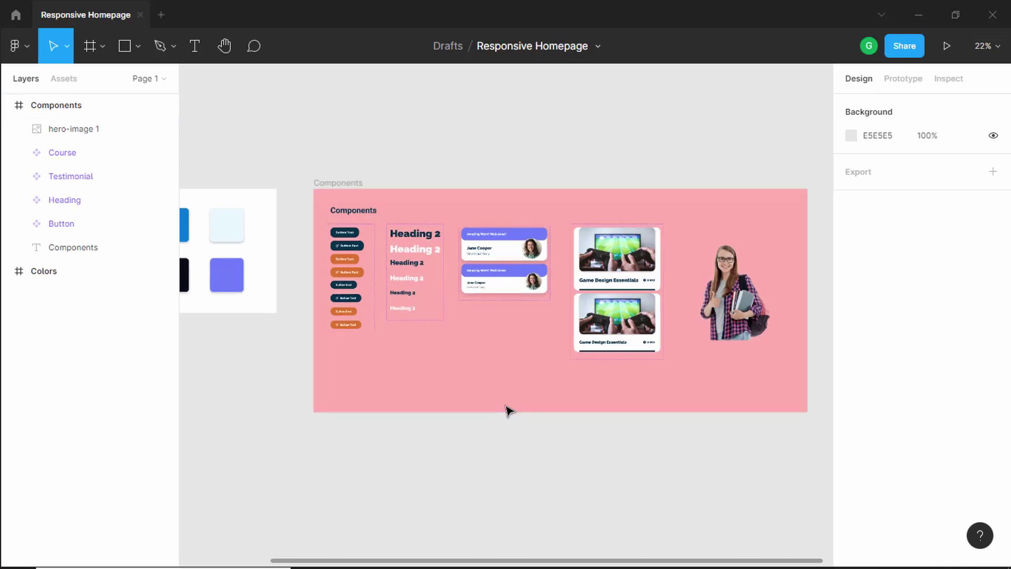
- Switch to the Photos app and review the Desktop.png homepage mock-up, from its hero section to its footer
scroll(507, 420, "down", 4)
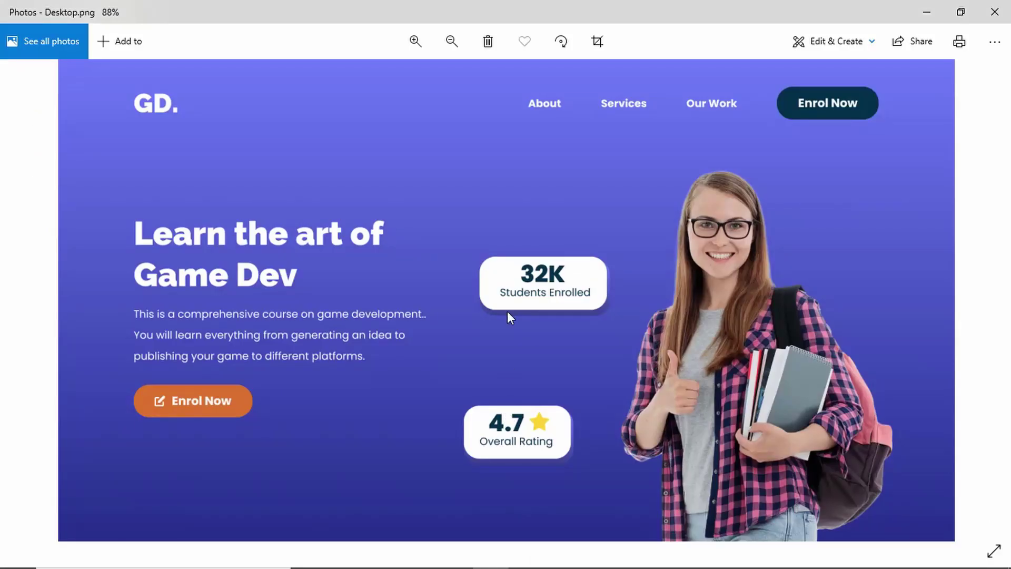
scroll(737, 282, "down", 5)
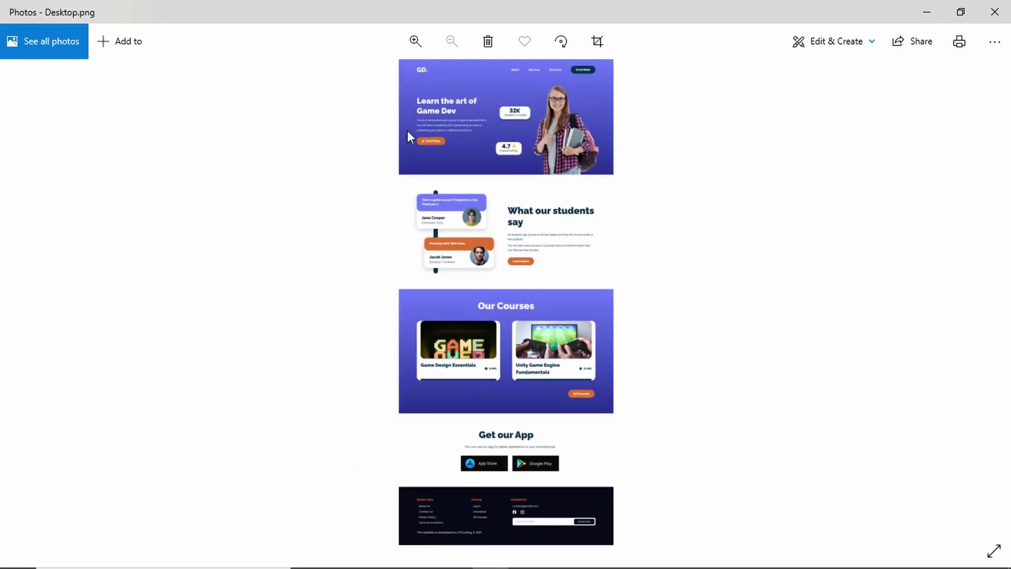
scroll(542, 106, "up", 5)
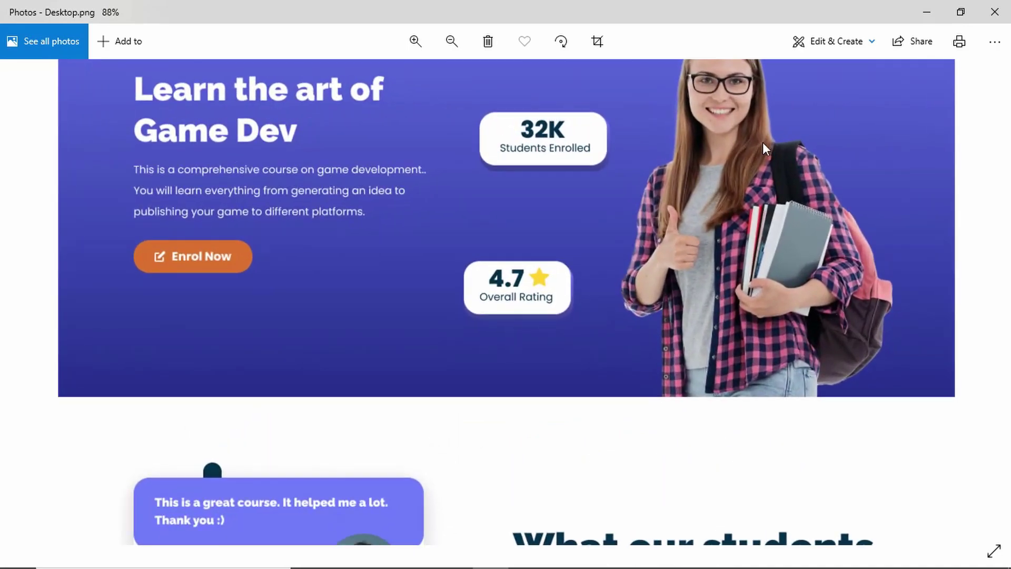
scroll(810, 216, "down", 2)
key("alt+Tab")
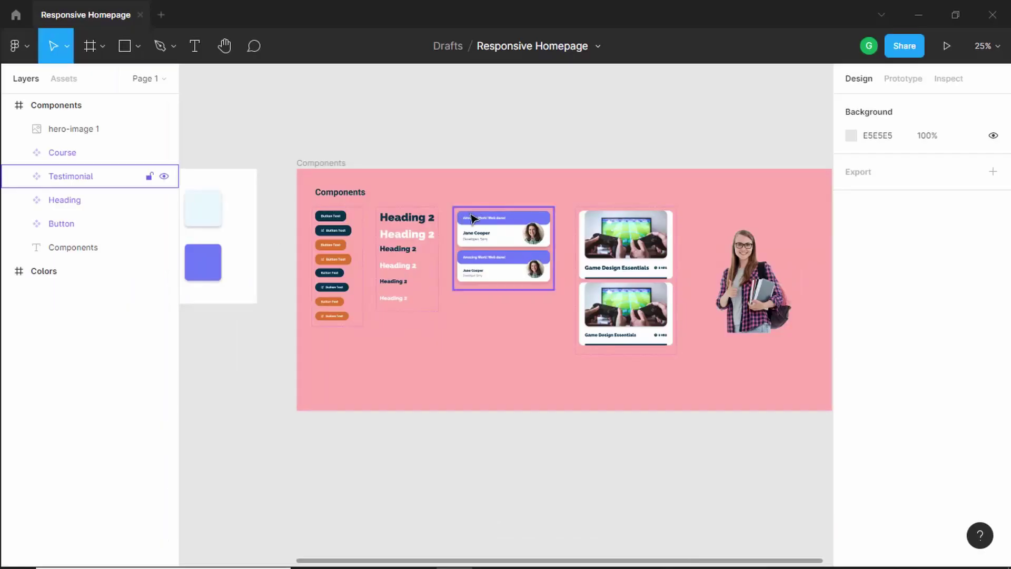
- Back in Figma, create a 1366 × 768 frame in the empty canvas area below the Components frame
scroll(531, 333, "down", 5)
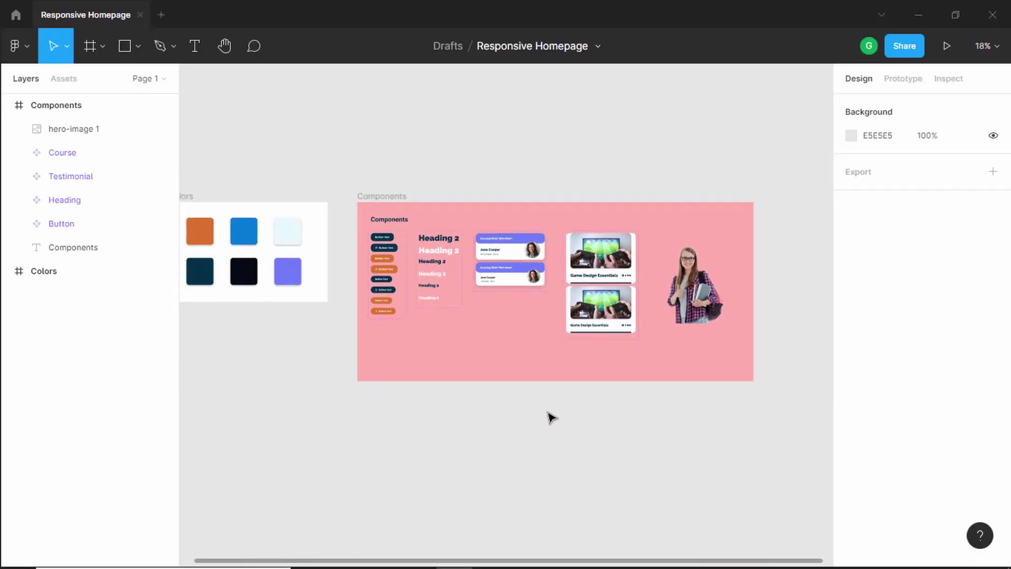
scroll(548, 417, "down", 3)
left_click(91, 47)
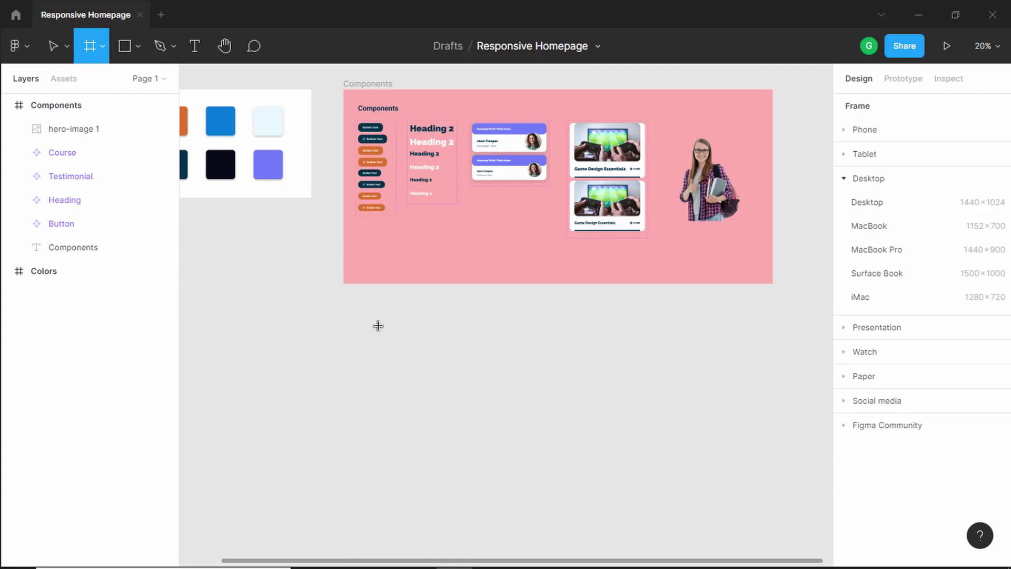
left_click(378, 326)
left_click(869, 193)
type("13")
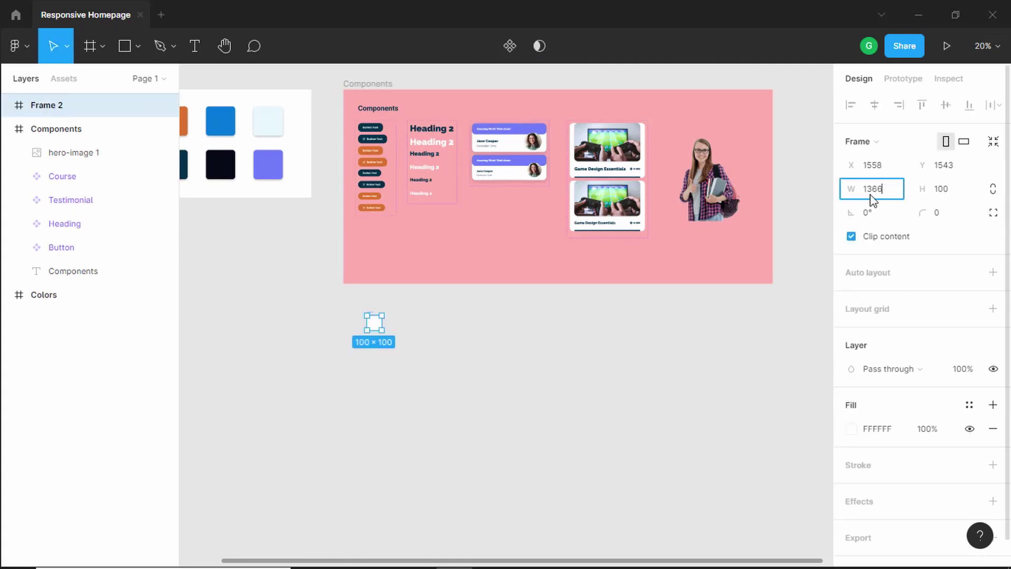
type("66")
key("Tab")
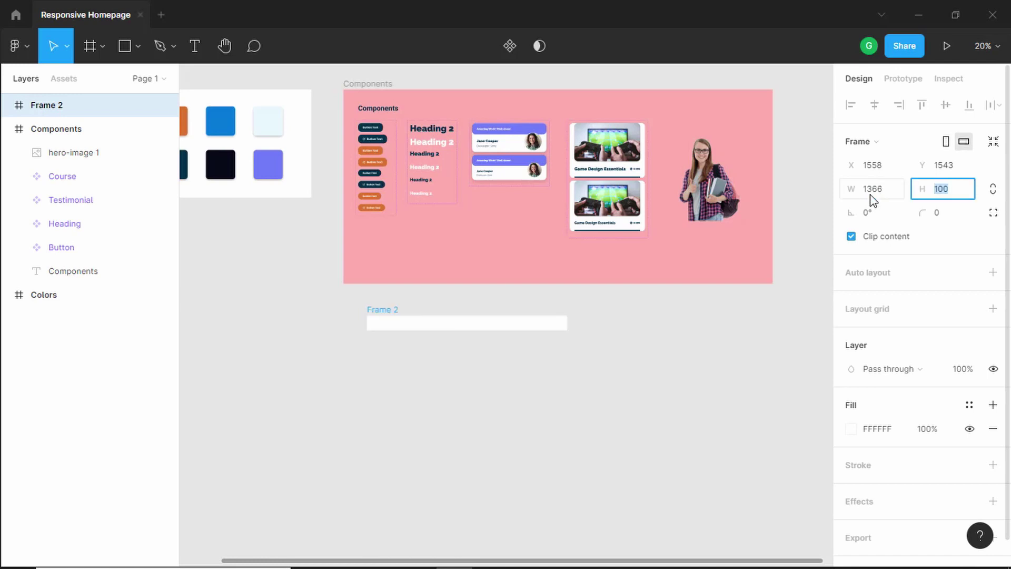
type("768")
key("Return")
- Rename the new 1366 × 768 frame as Desktop
scroll(415, 334, "up", 5)
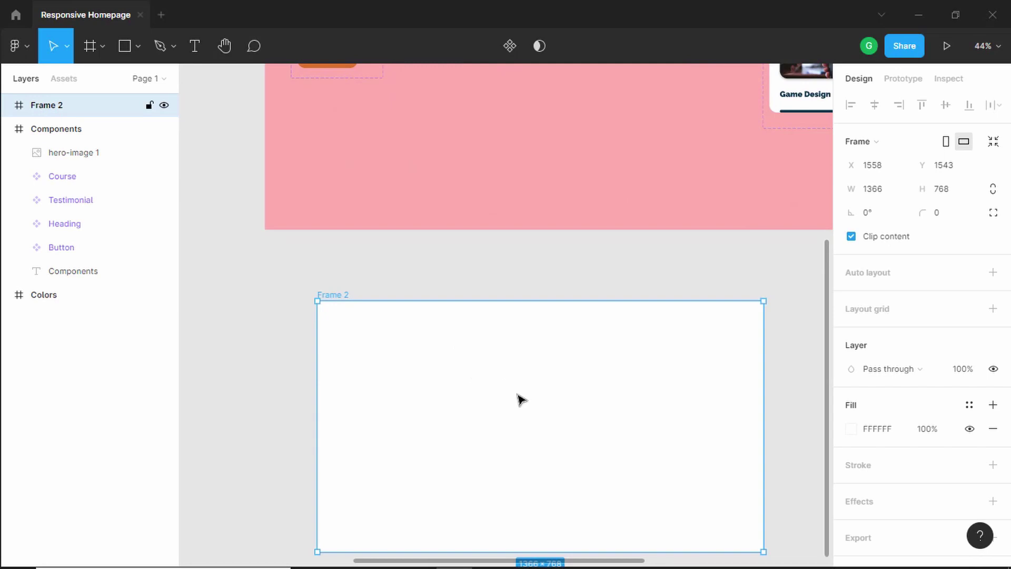
scroll(488, 370, "up", 1)
double_click(82, 109)
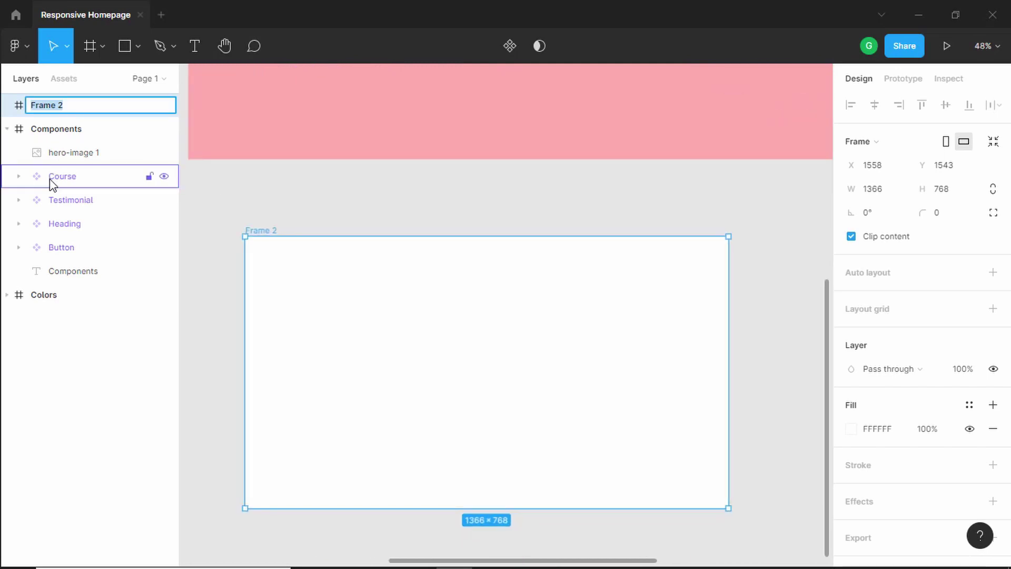
type("Desktop")
key("Return")
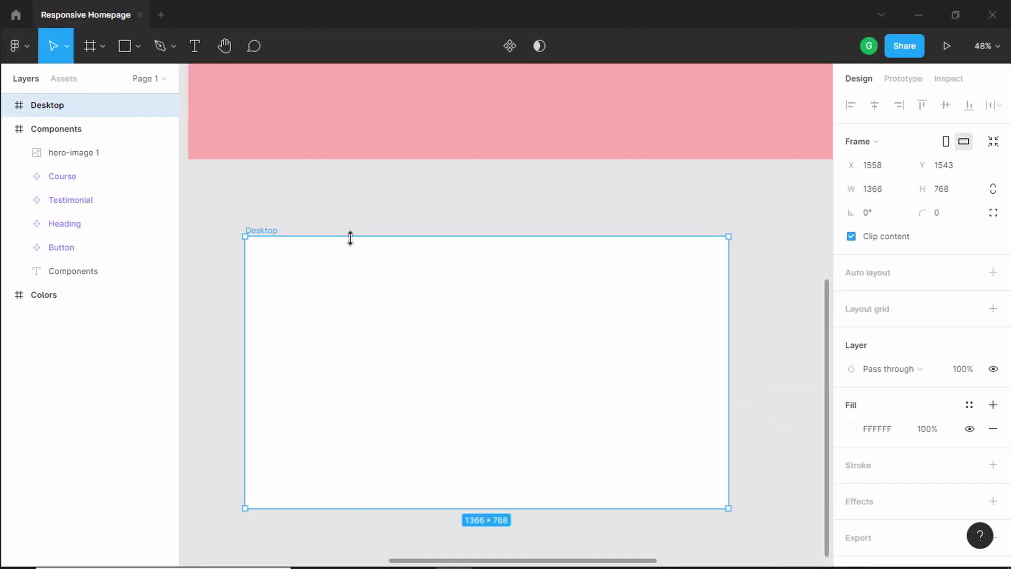
- Draw a 1366 × 768 rectangle that covers the whole Desktop frame
left_click(124, 46)
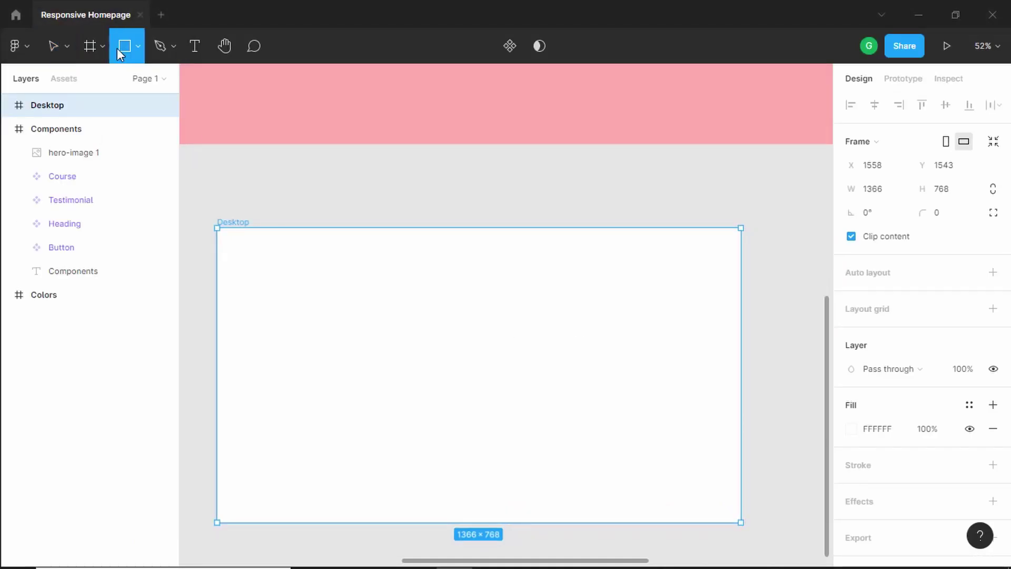
left_click(289, 282)
left_click_drag(296, 289, 738, 247)
left_click_drag(659, 265, 674, 524)
scroll(642, 361, "down", 2)
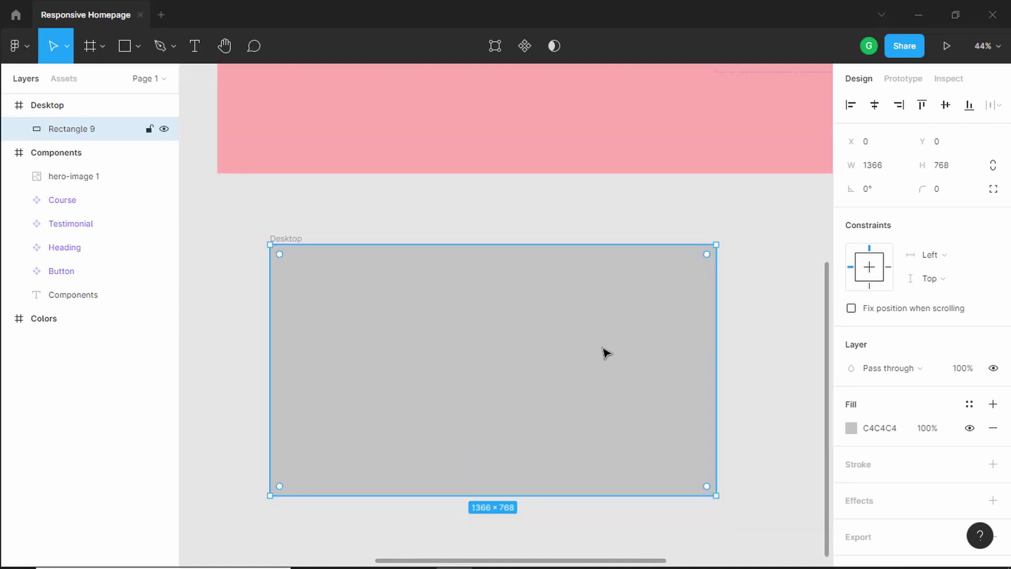
- Change the rectangle's fill to a linear gradient and set its first color stop to 6F7DFB
left_click(852, 428)
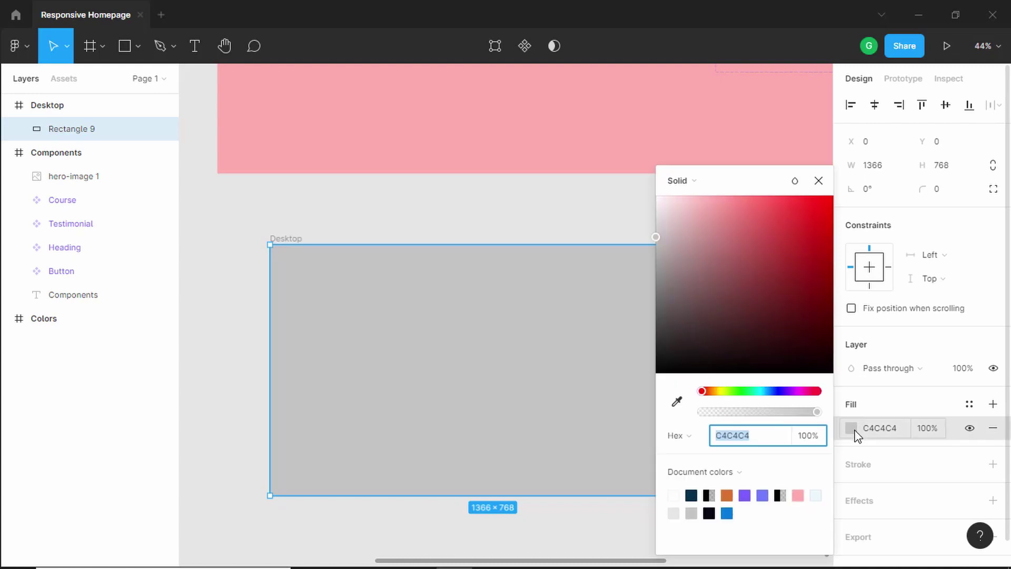
left_click(696, 185)
left_click(700, 199)
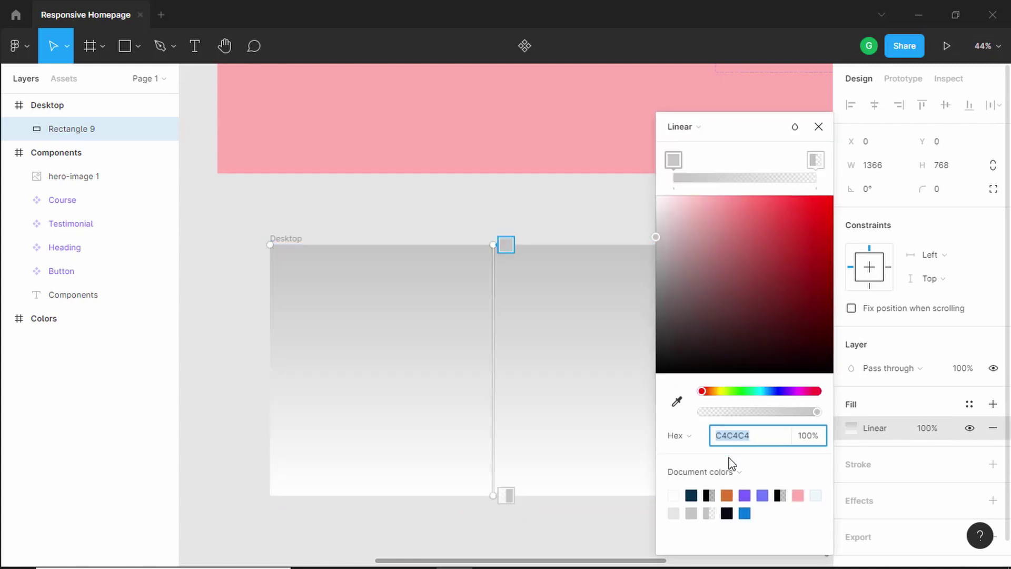
left_click(674, 160)
left_click(762, 436)
type("6f7dfb")
key("Return")
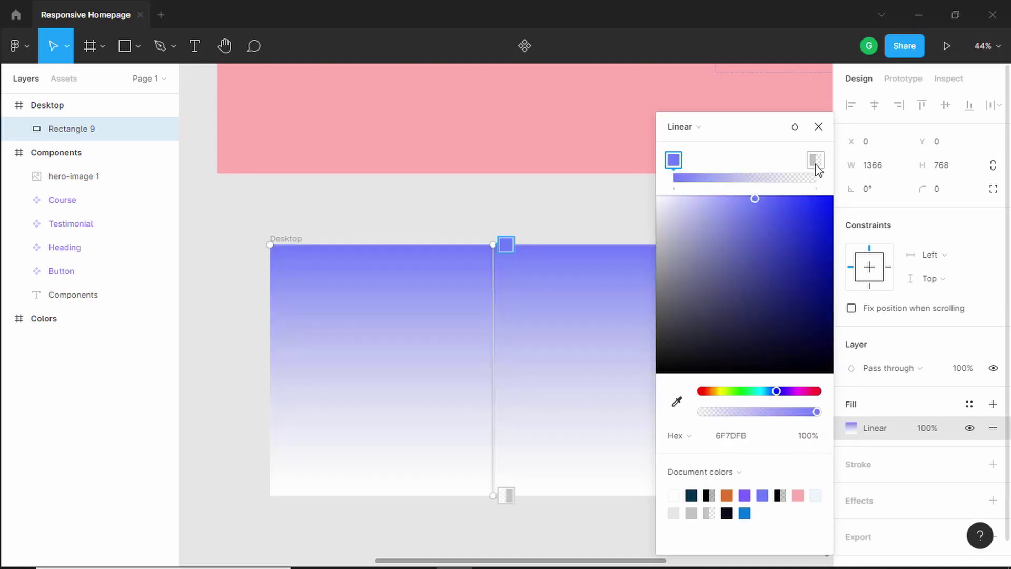
- Set the gradient's end stop to color 26308C at 100% opacity and deselect the rectangle
left_click(816, 160)
left_click(759, 437)
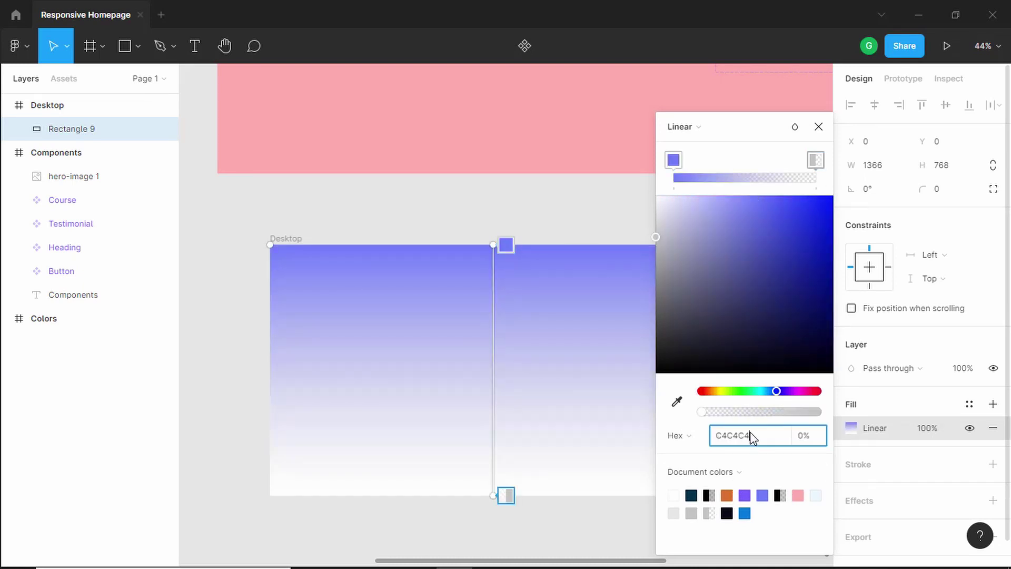
type("26308c")
key("Return")
left_click(806, 437)
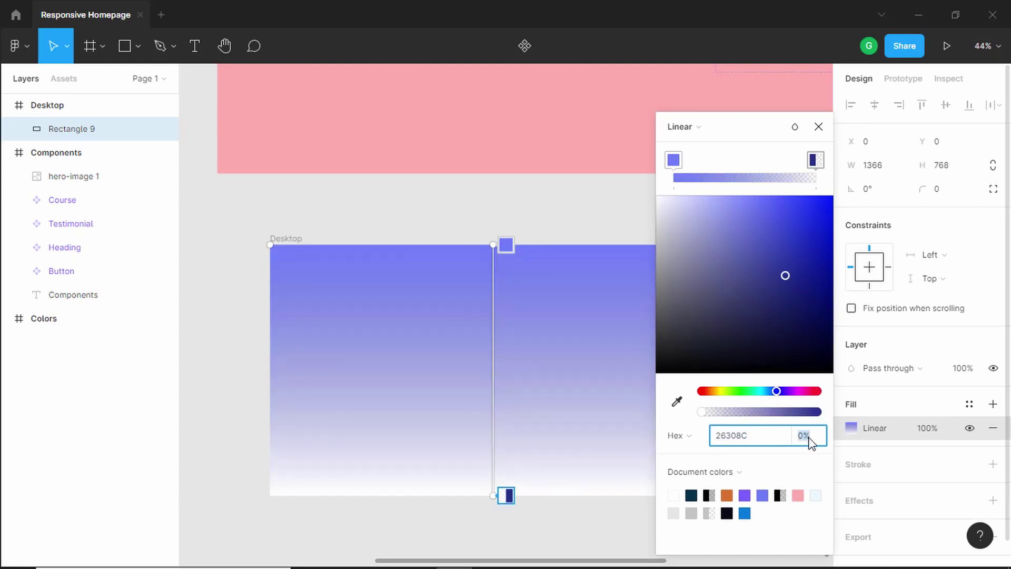
type("100")
key("Return")
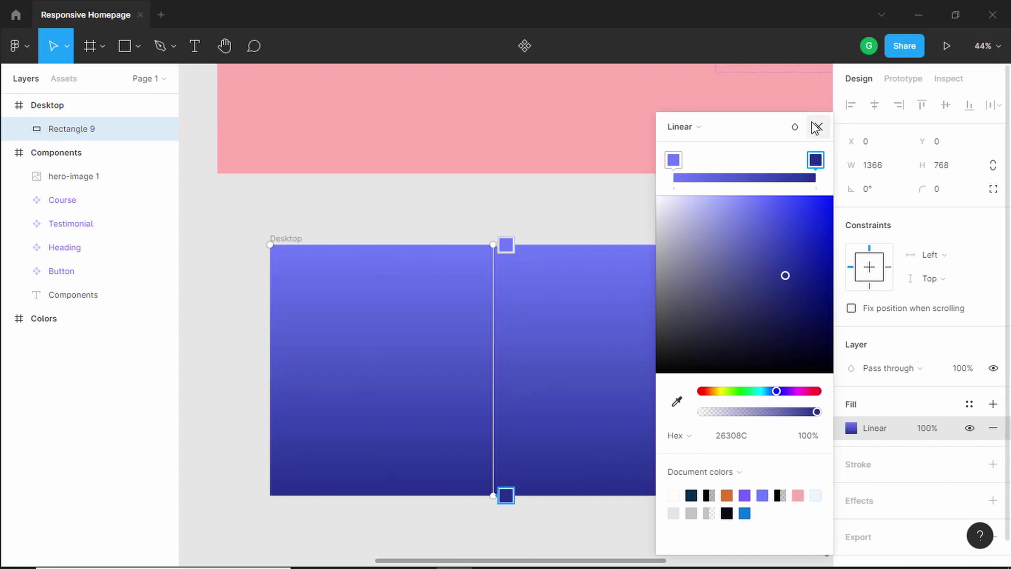
left_click(817, 128)
left_click(255, 311)
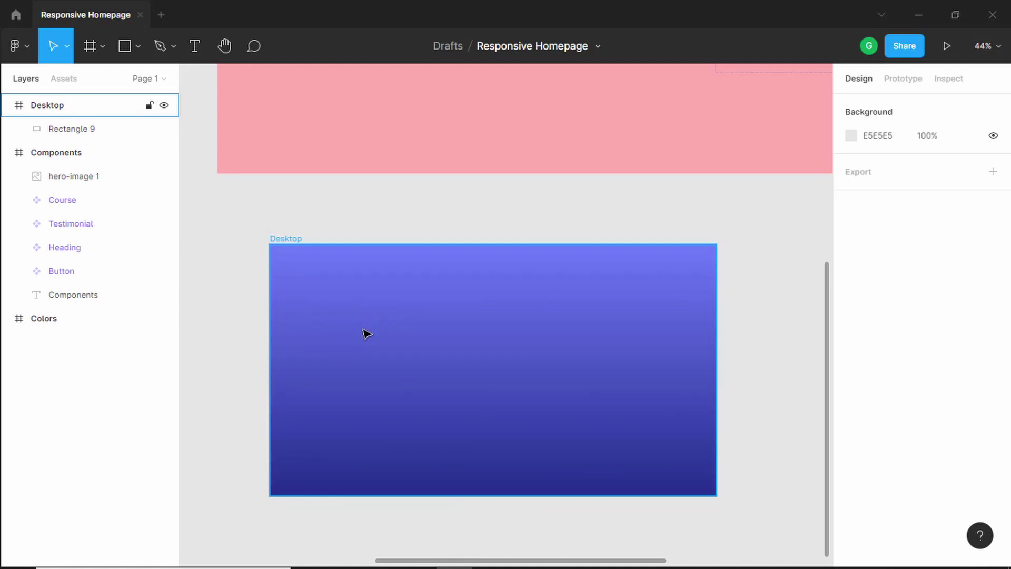
- Undo a trial move of the gradient rectangle and lock its layer in the Desktop frame
left_click_drag(367, 335, 504, 370)
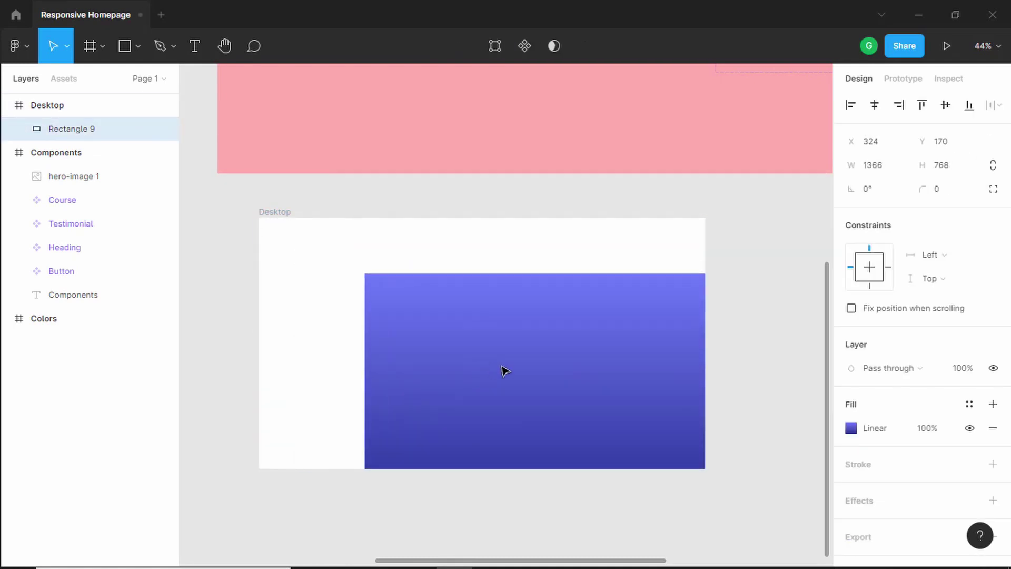
key("ctrl+z")
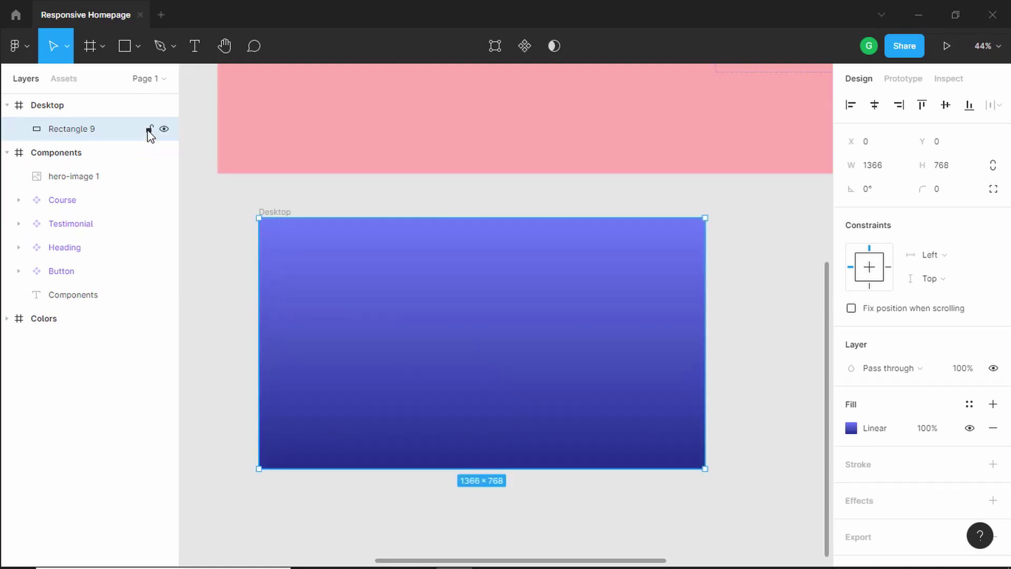
left_click(149, 130)
left_click(399, 309)
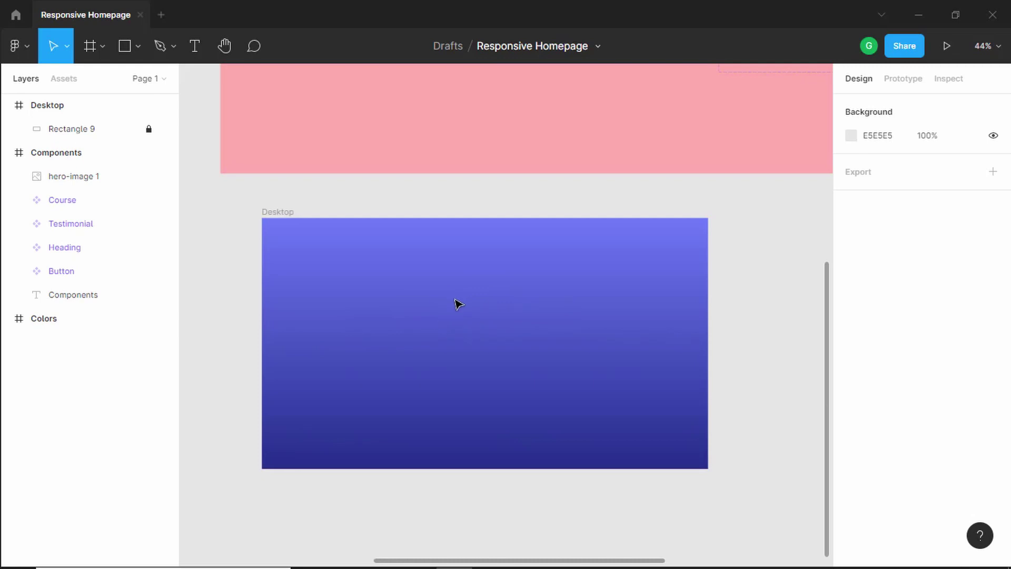
- Add a layout grid to the Desktop frame, set it to columns and give it a count of 12
left_click(289, 216)
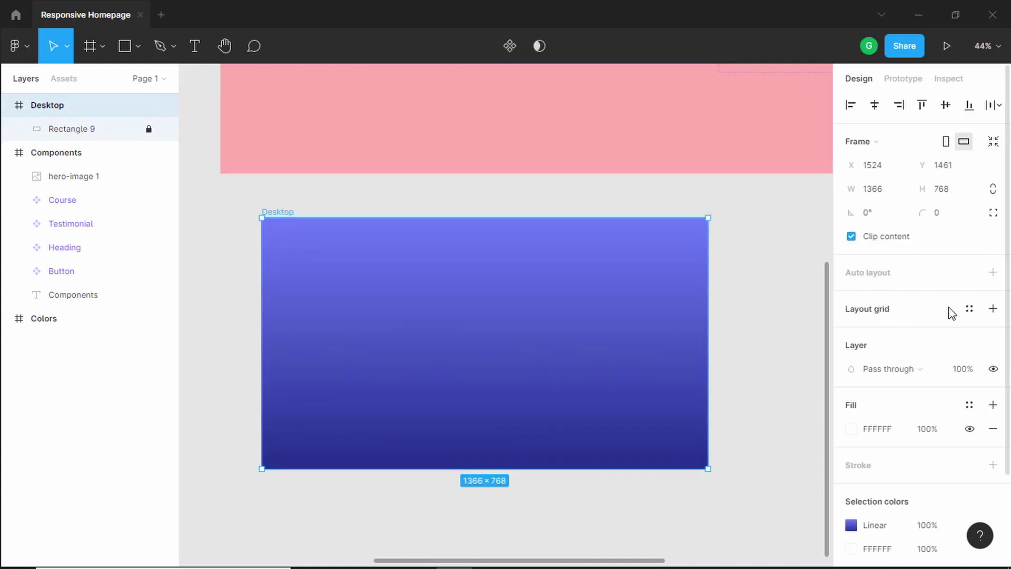
left_click(993, 309)
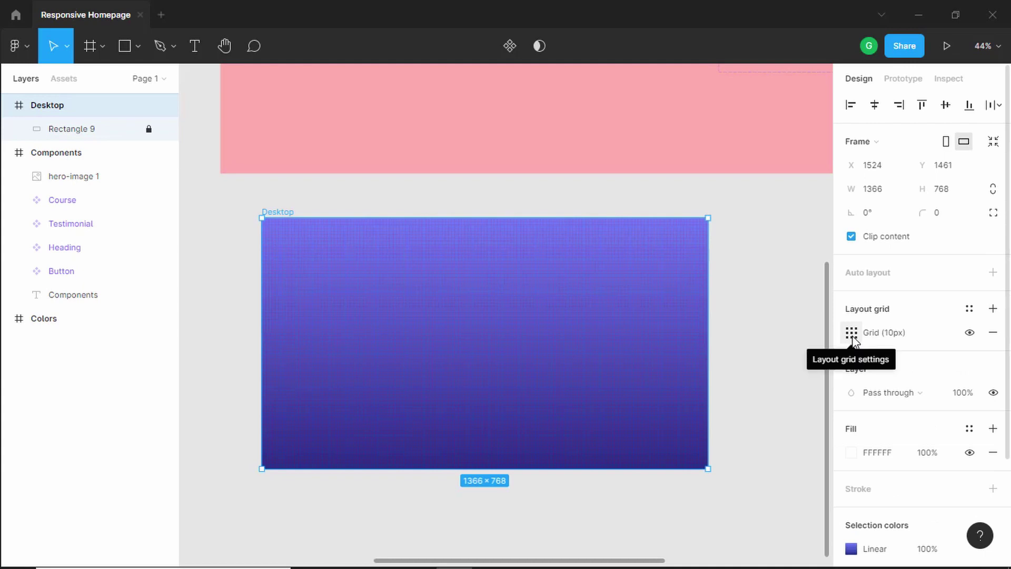
left_click(852, 335)
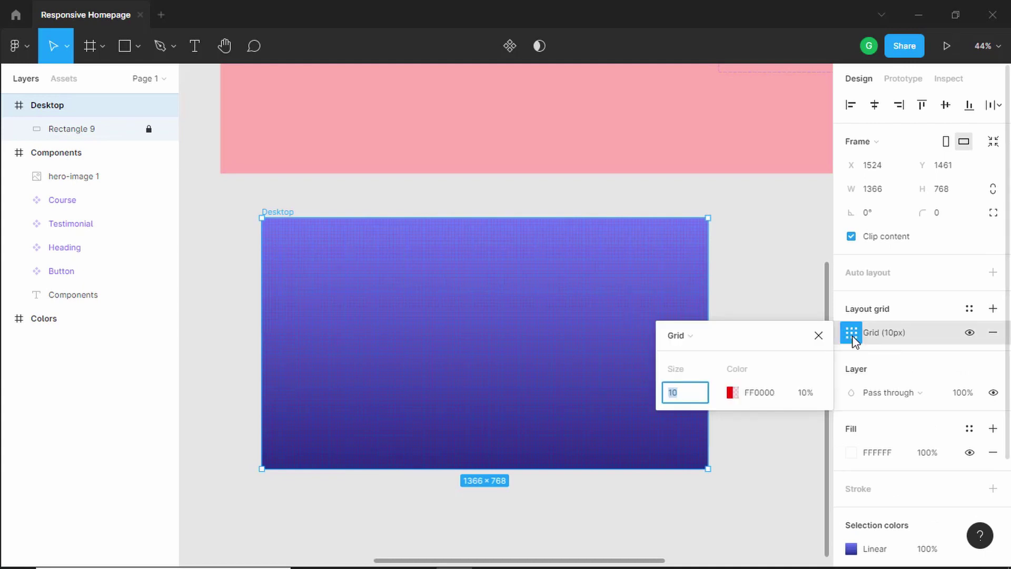
left_click(687, 342)
left_click(694, 355)
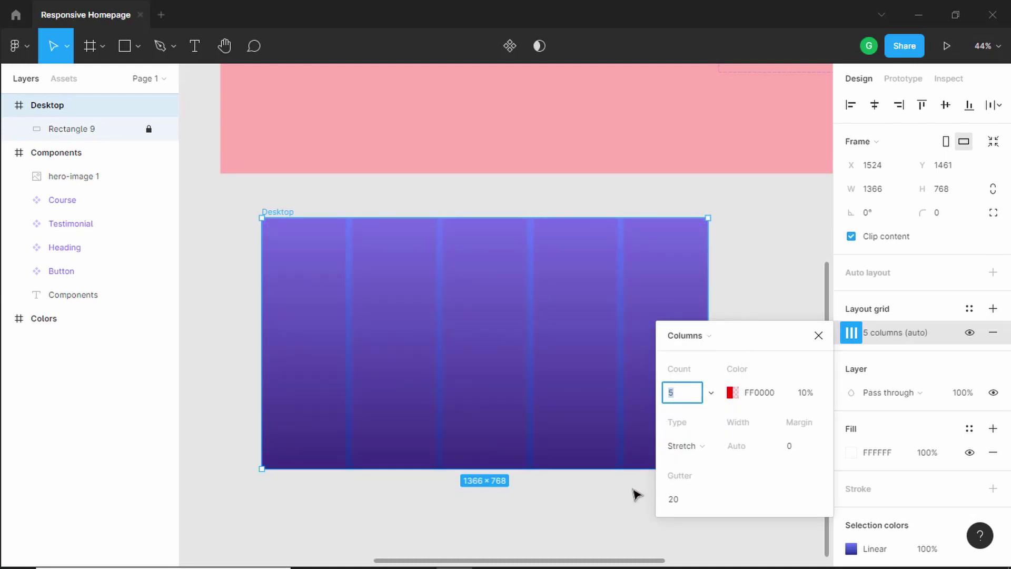
type("12")
key("Return")
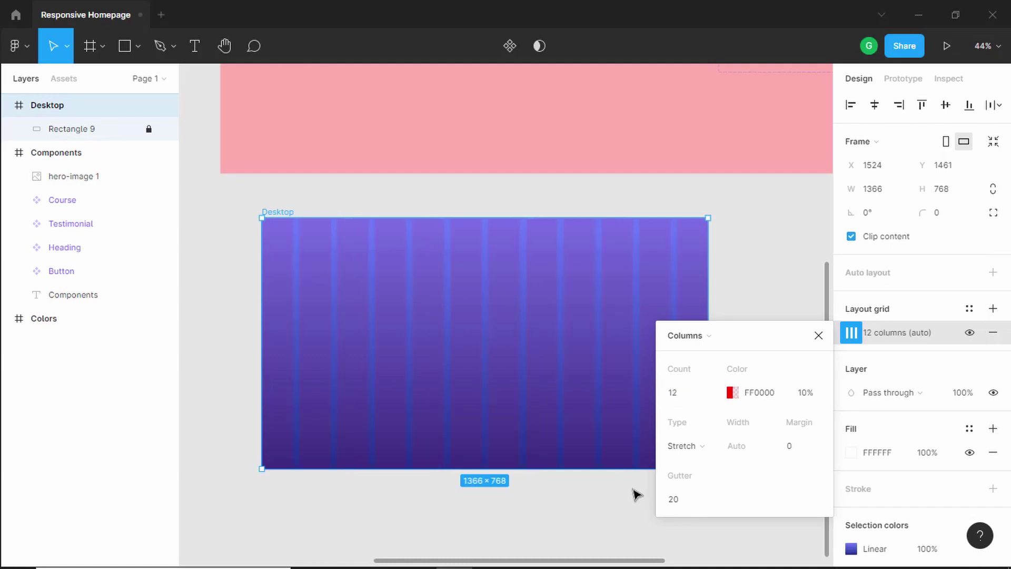
key("Escape")
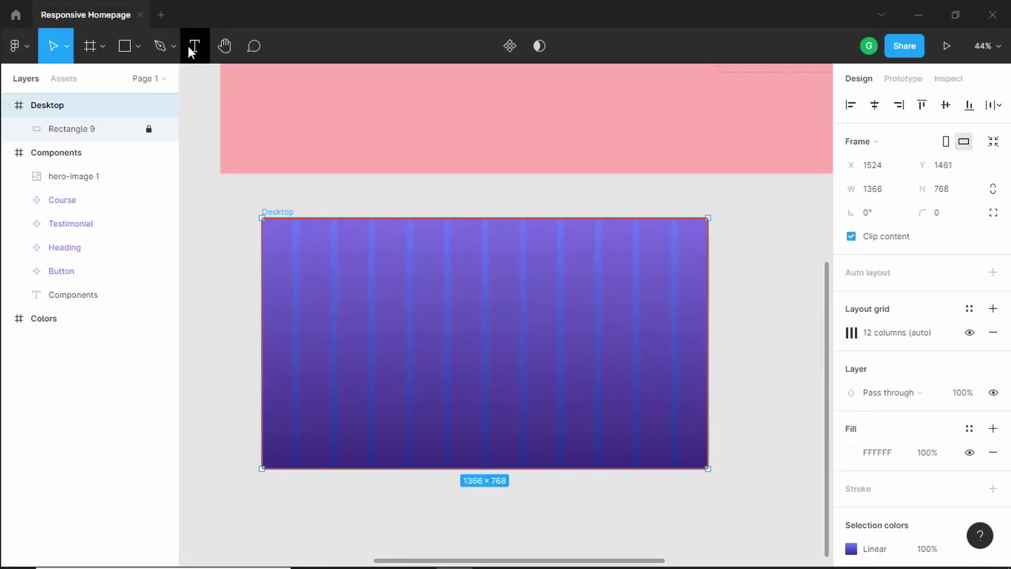
- Add a "GD." logo text near the Desktop frame's upper-left corner
left_click(188, 45)
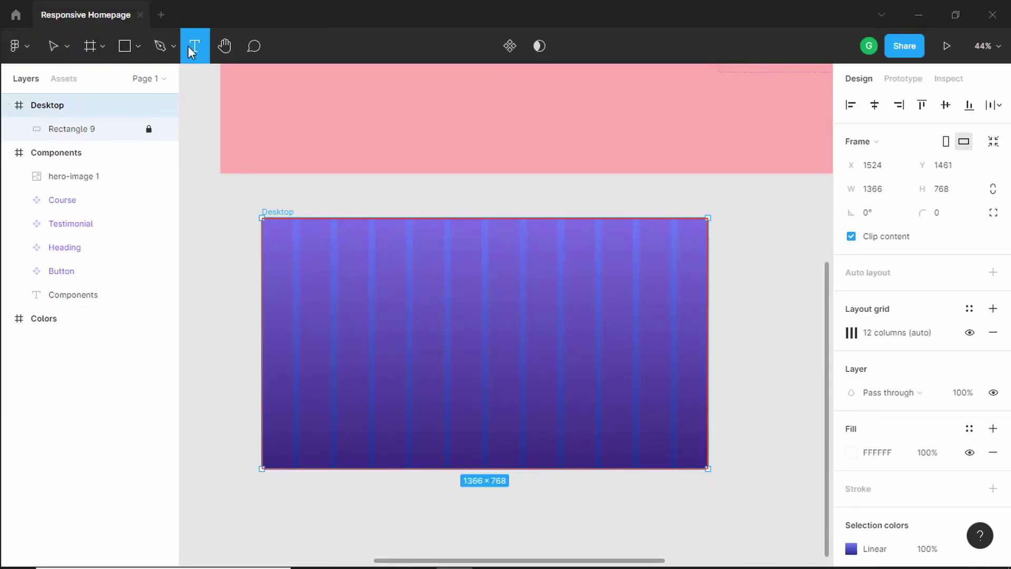
left_click(297, 242)
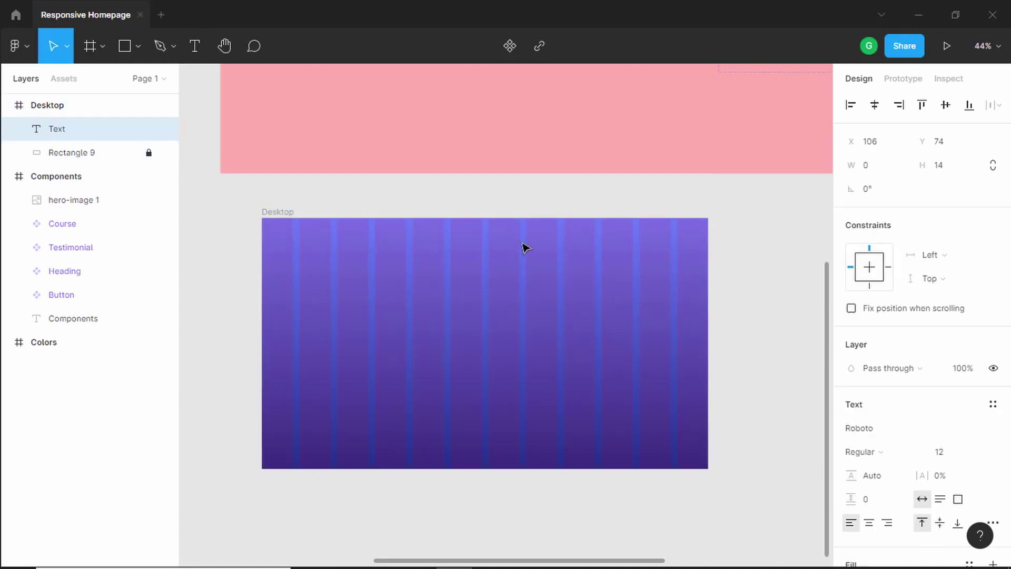
type("GD.")
scroll(313, 255, "up", 5)
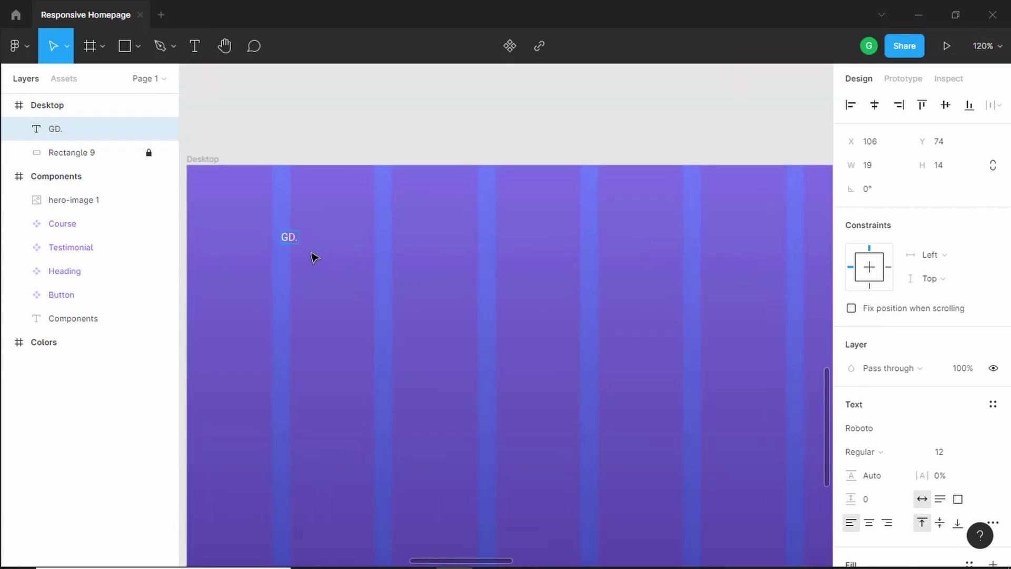
scroll(314, 257, "up", 2)
key("Escape")
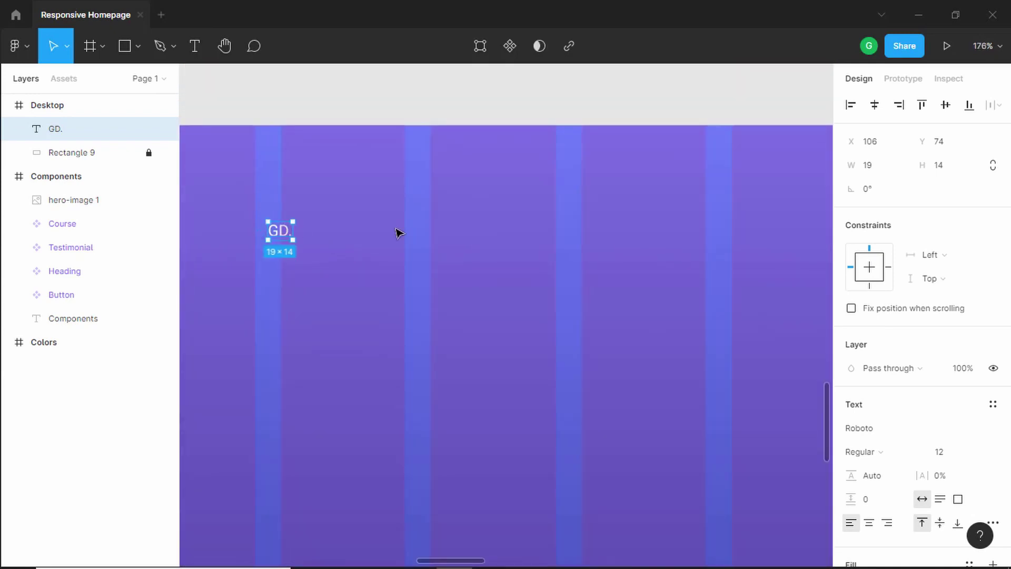
- Set the "GD." logo text to the Raleway font in Black weight at size 40
left_click(895, 435)
type("Ra")
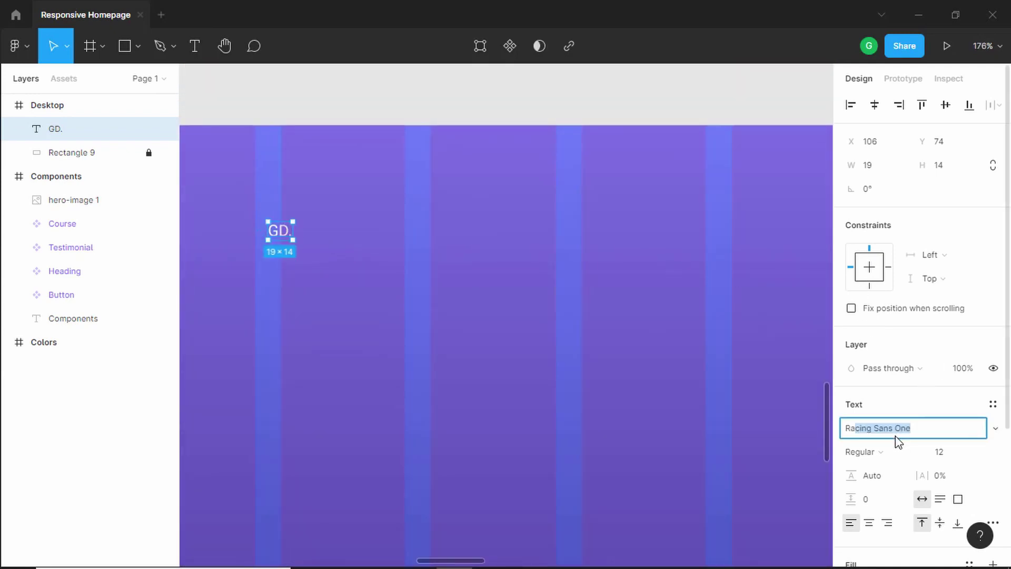
type("le")
key("Return")
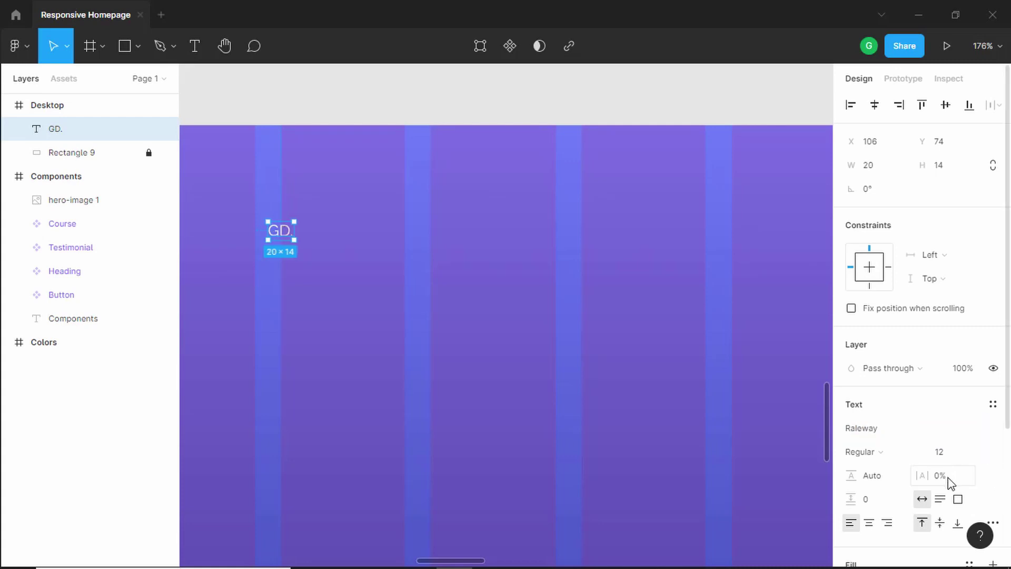
left_click(960, 454)
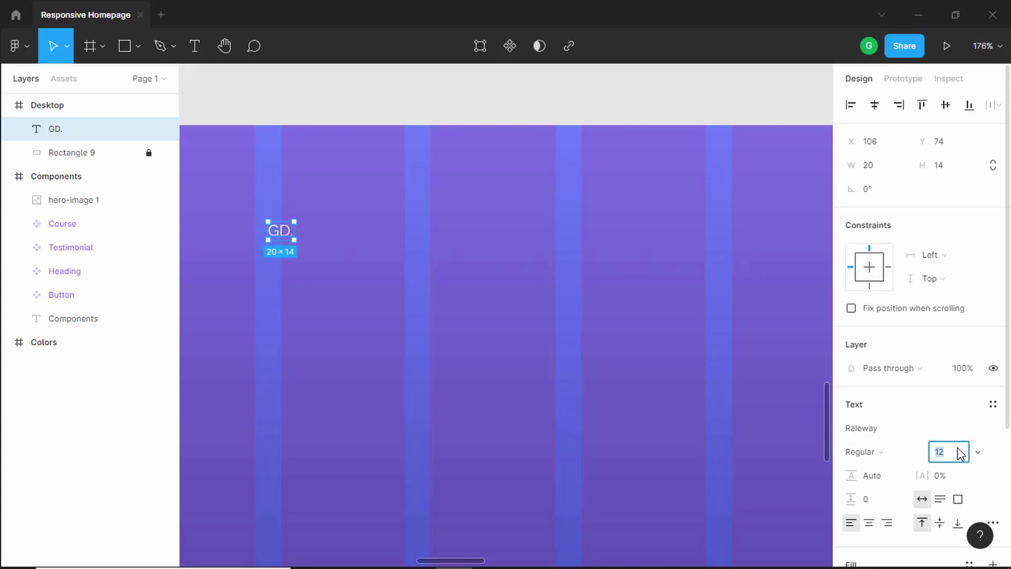
type("40")
key("Return")
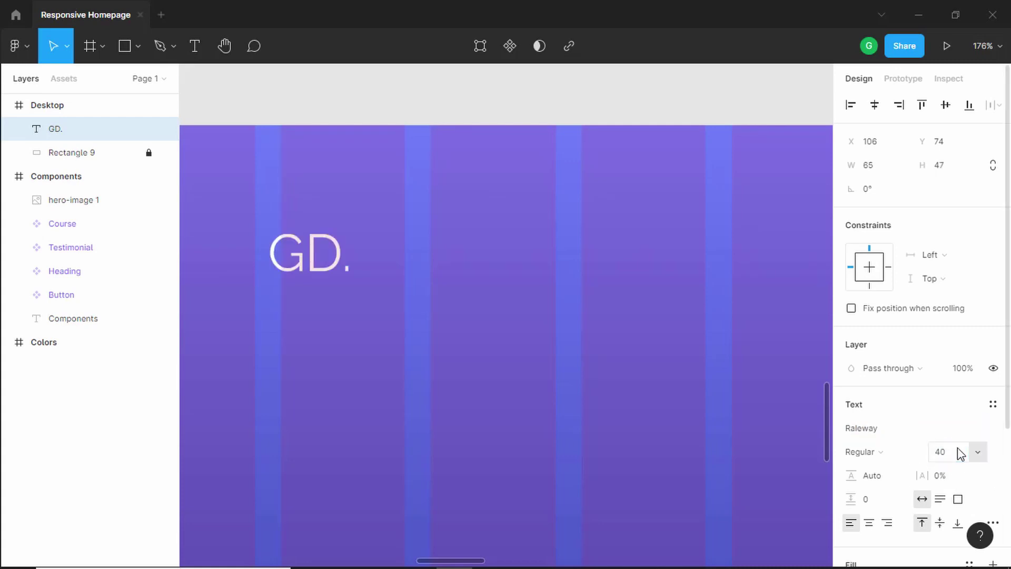
left_click(878, 454)
left_click(895, 371)
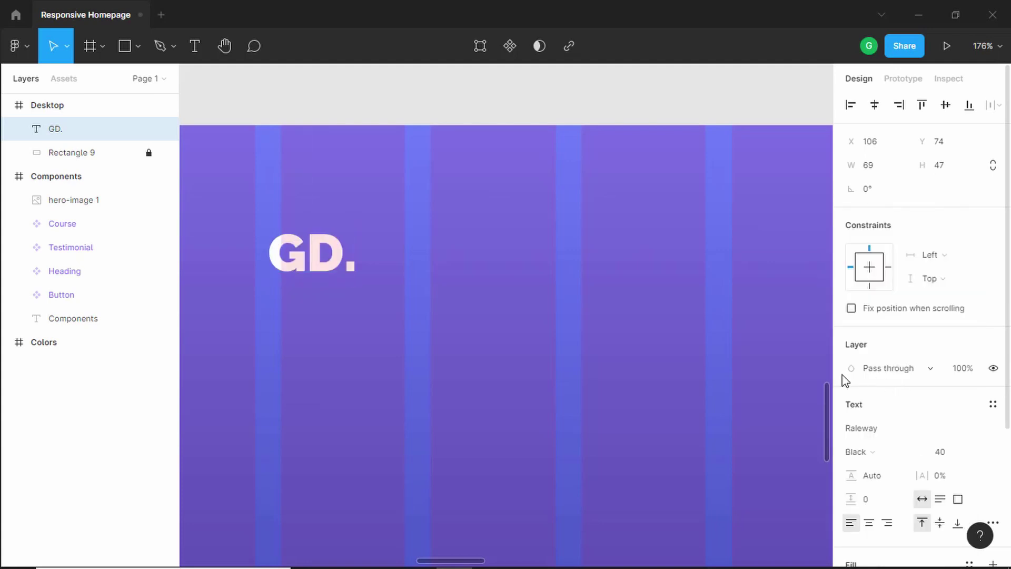
- Duplicate the "GD." text about 320 px to the right on the same line
scroll(861, 437, "down", 3)
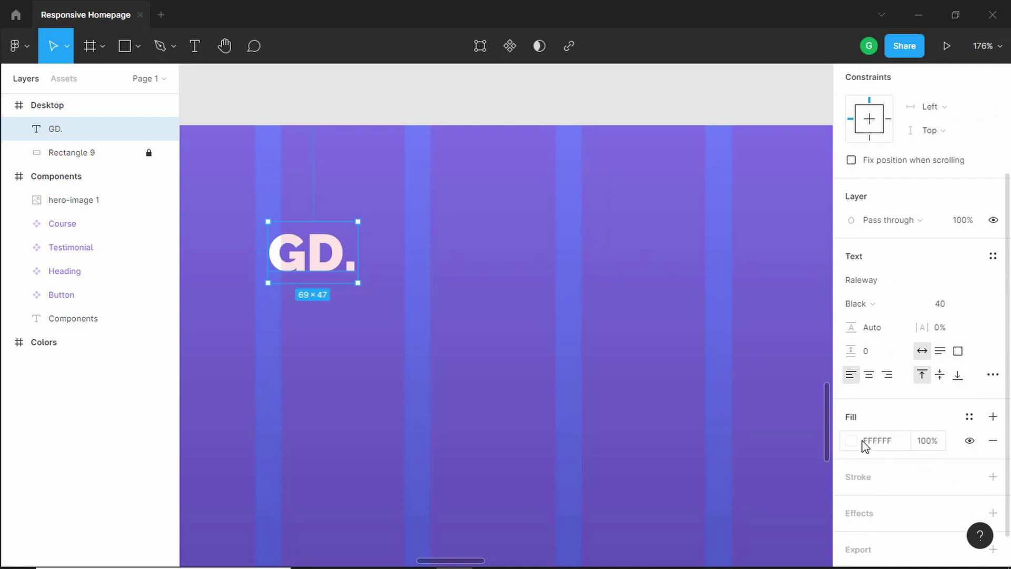
scroll(867, 447, "up", 1)
scroll(458, 411, "up", 3)
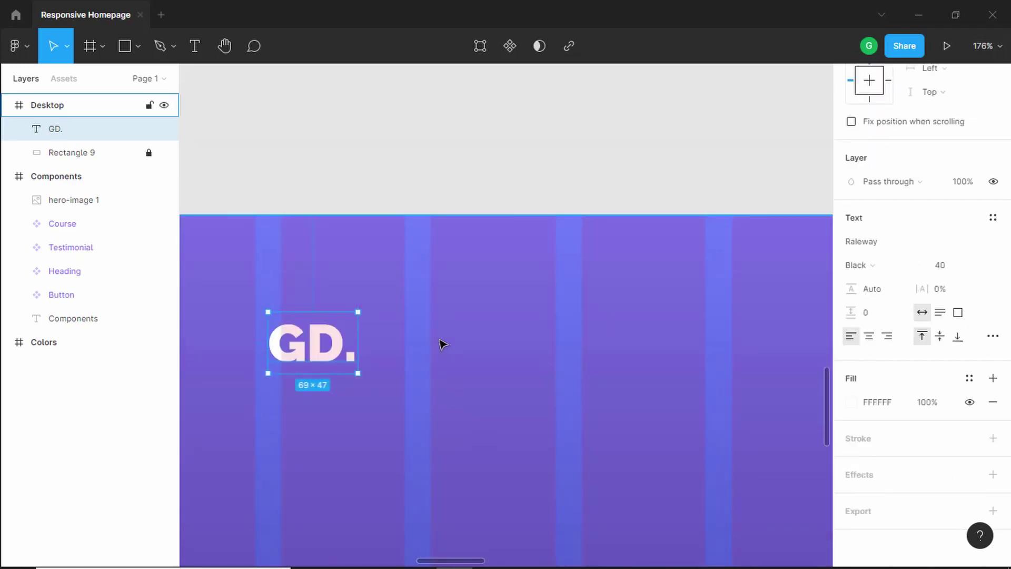
scroll(442, 343, "down", 2)
scroll(444, 344, "down", 1)
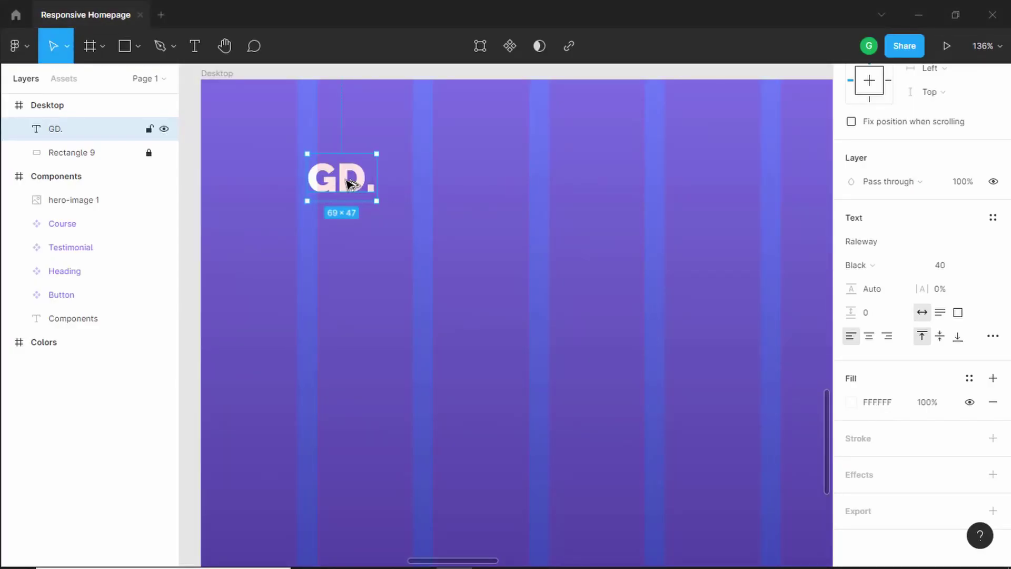
left_click_drag(349, 184, 670, 181)
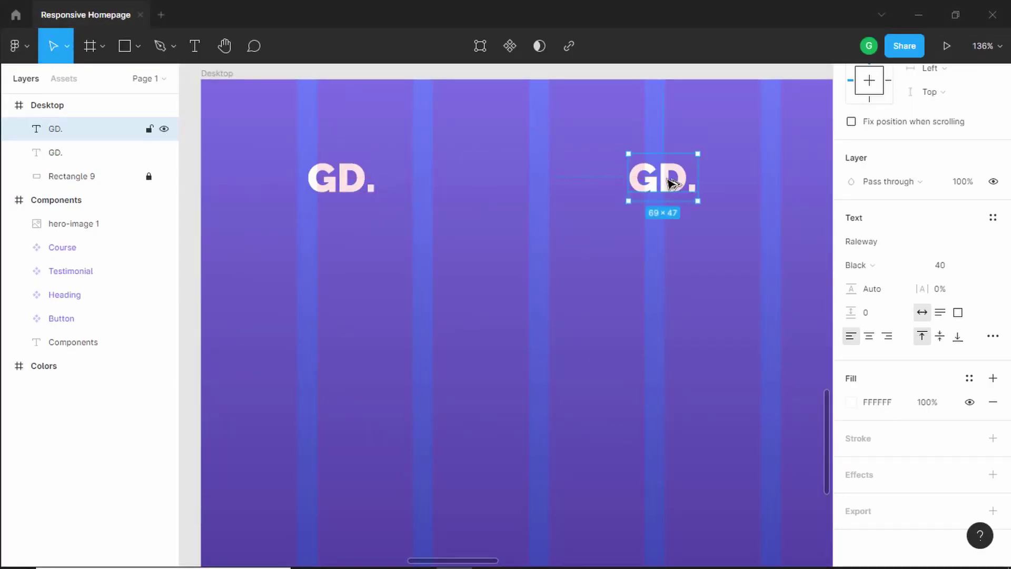
- Check the navigation links in the reference Desktop.png image and change the copied logo text to "About"
scroll(671, 183, "down", 1)
scroll(679, 189, "down", 5)
scroll(818, 203, "up", 2)
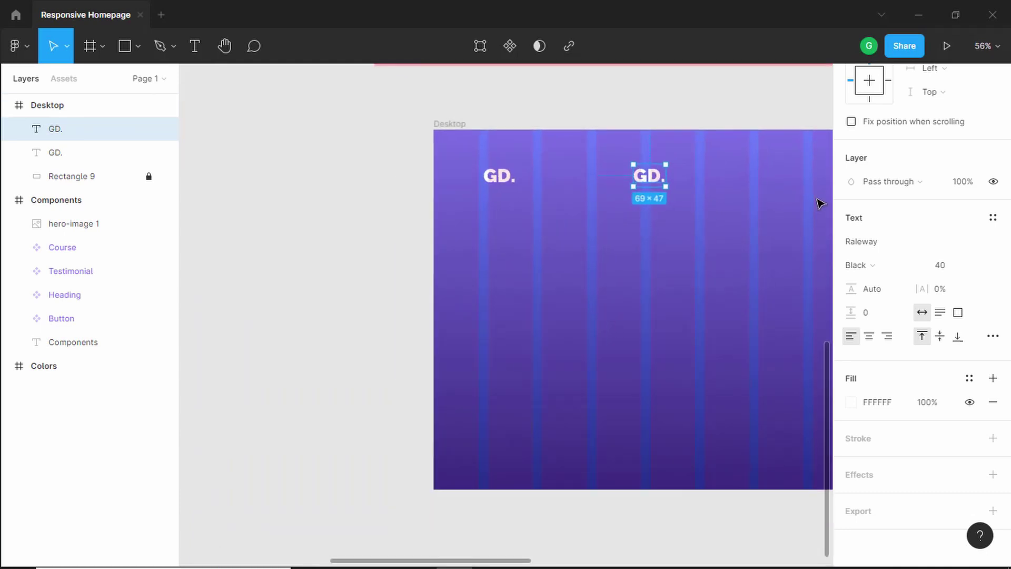
key("alt+Tab")
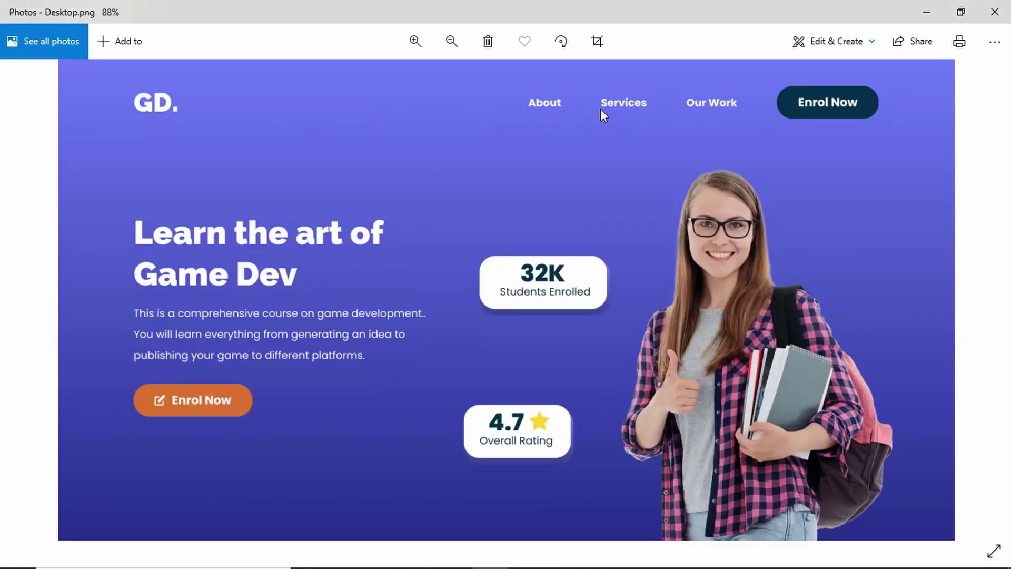
key("alt+Tab")
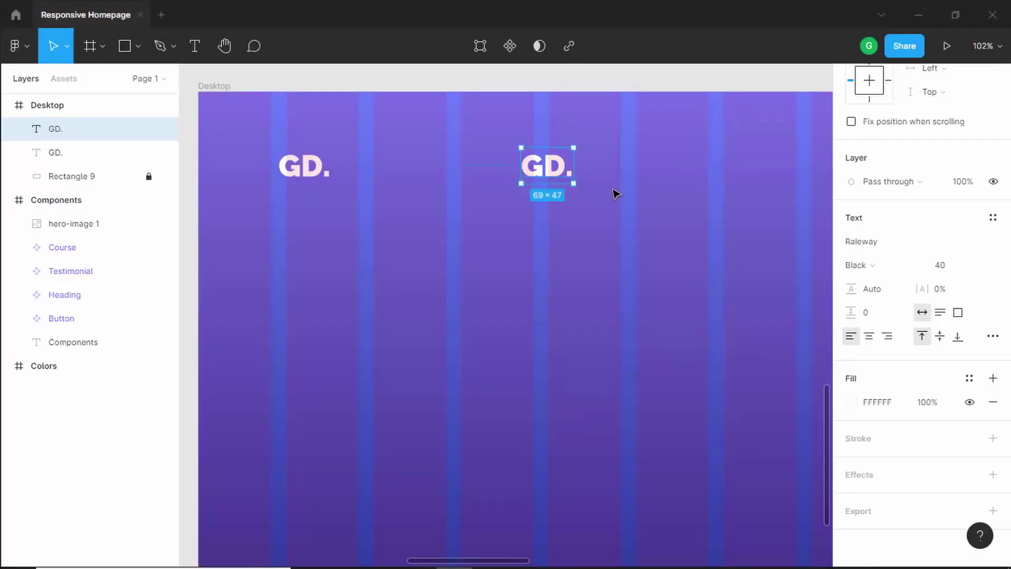
double_click(566, 164)
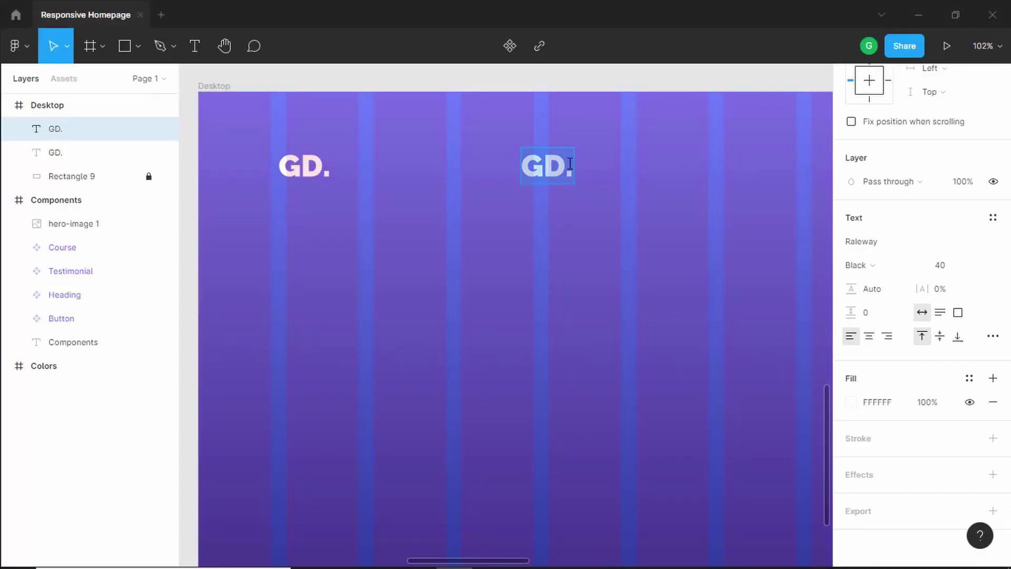
type("About")
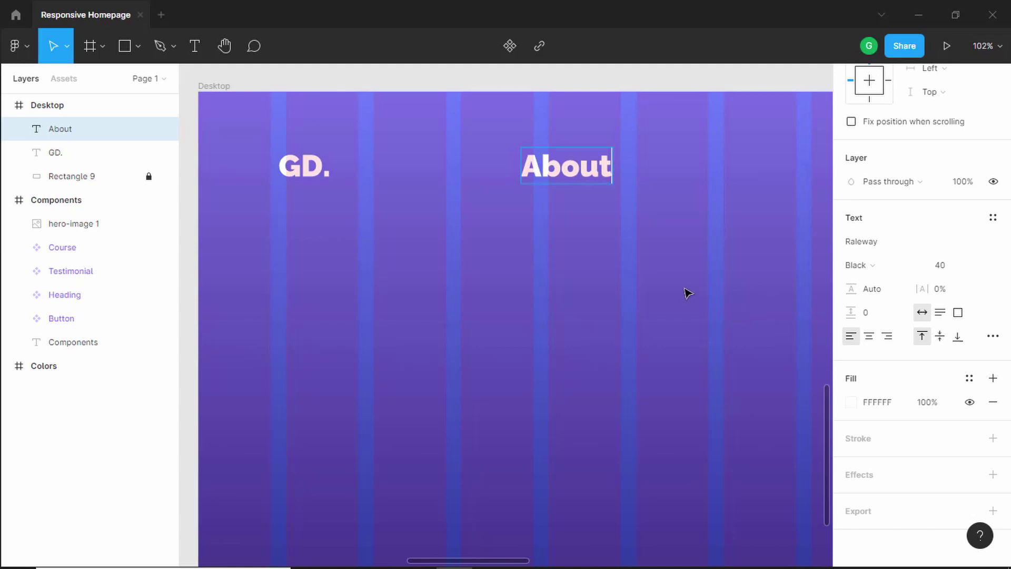
key("Escape")
- Set the "About" link text to size 16 in Poppins Bold
left_click(962, 272)
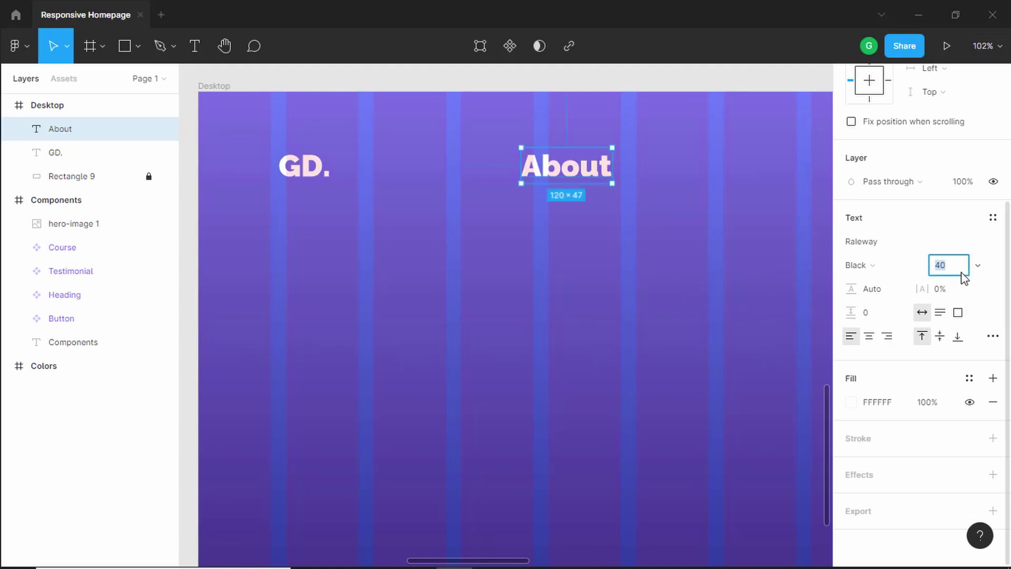
type("16")
key("Return")
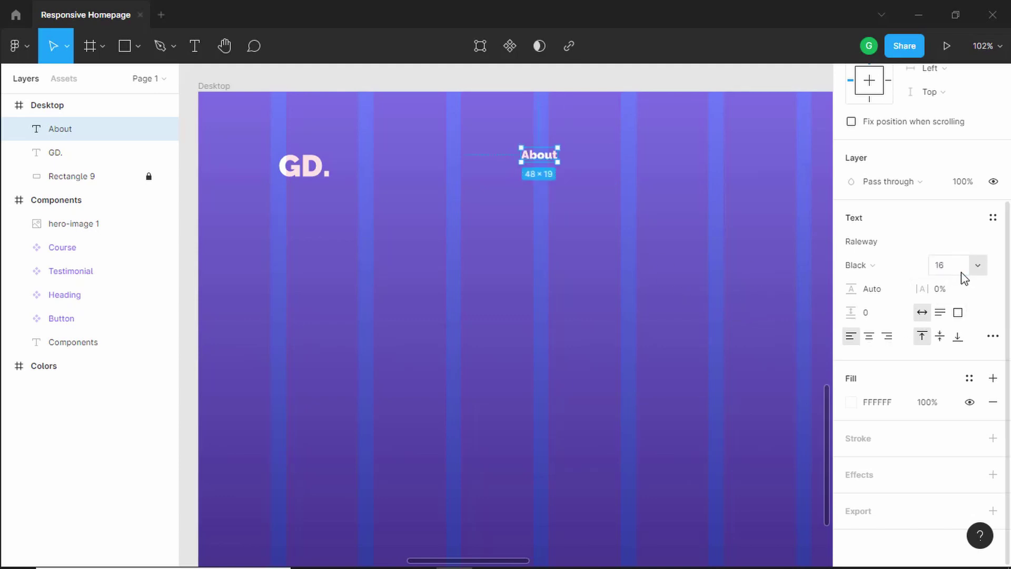
left_click(907, 247)
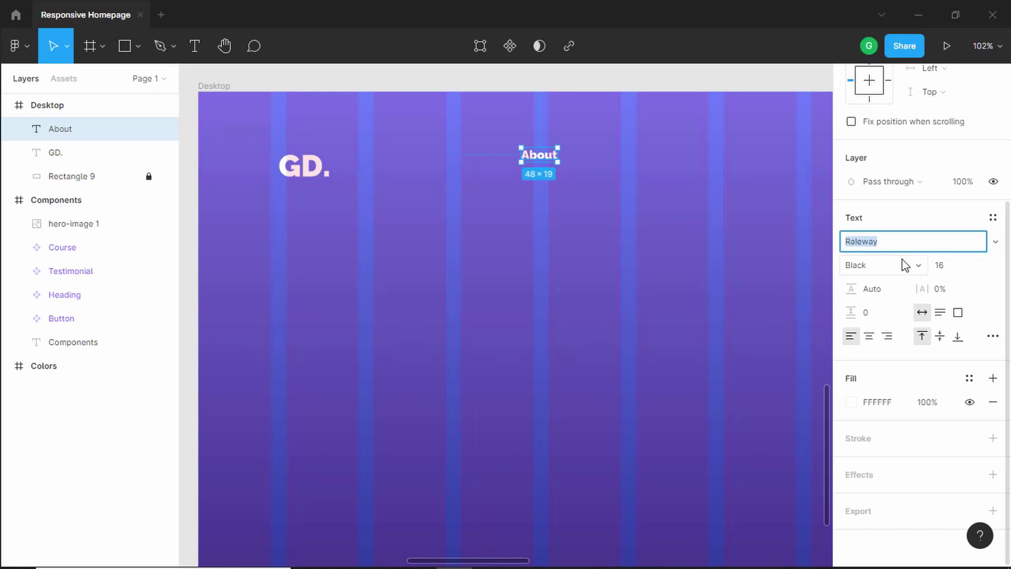
type("Poppins")
key("Return")
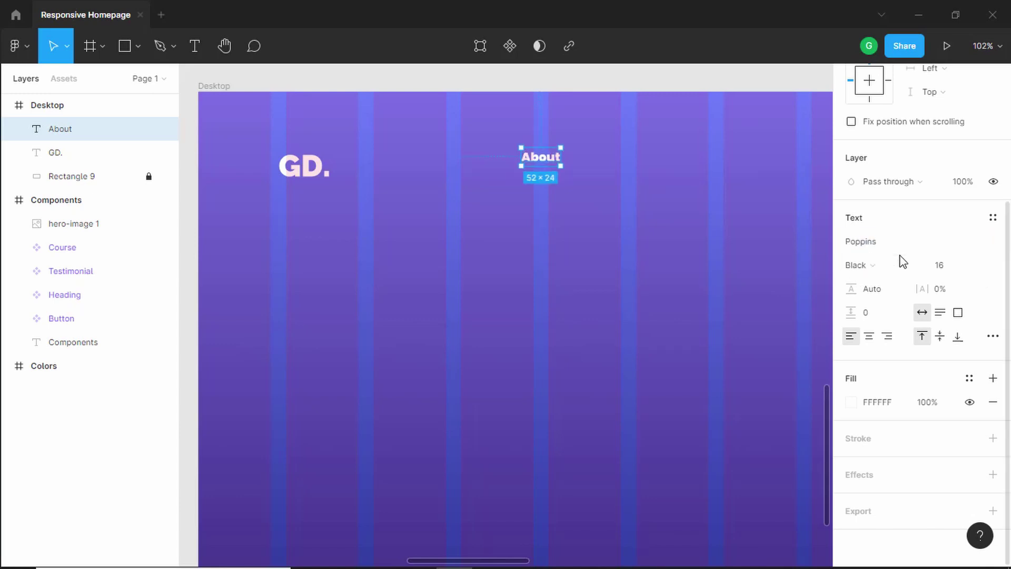
left_click(902, 266)
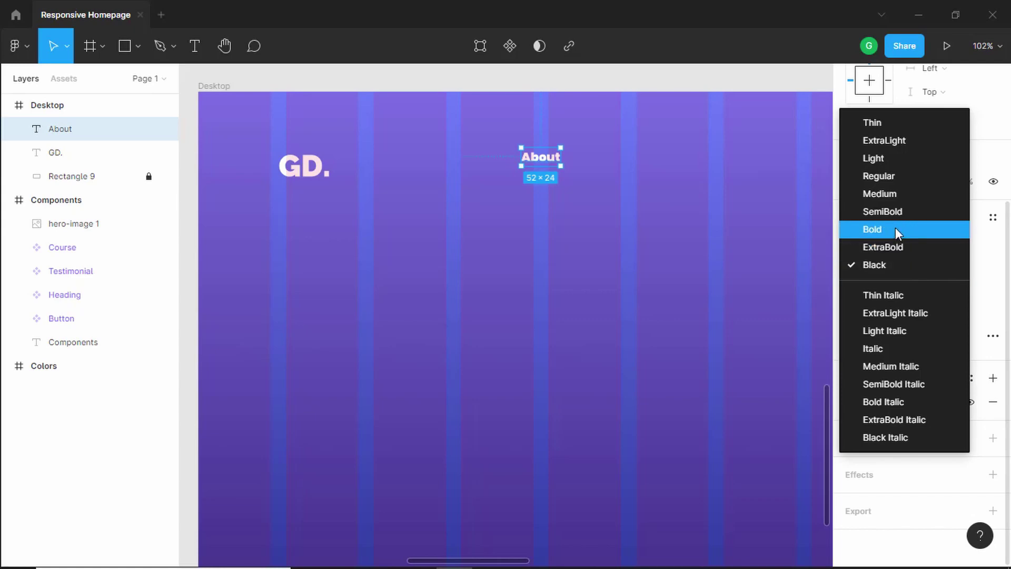
left_click(894, 228)
- Compare with the reference image and duplicate the "About" link about 110 px to the right on the same line
scroll(737, 158, "up", 2)
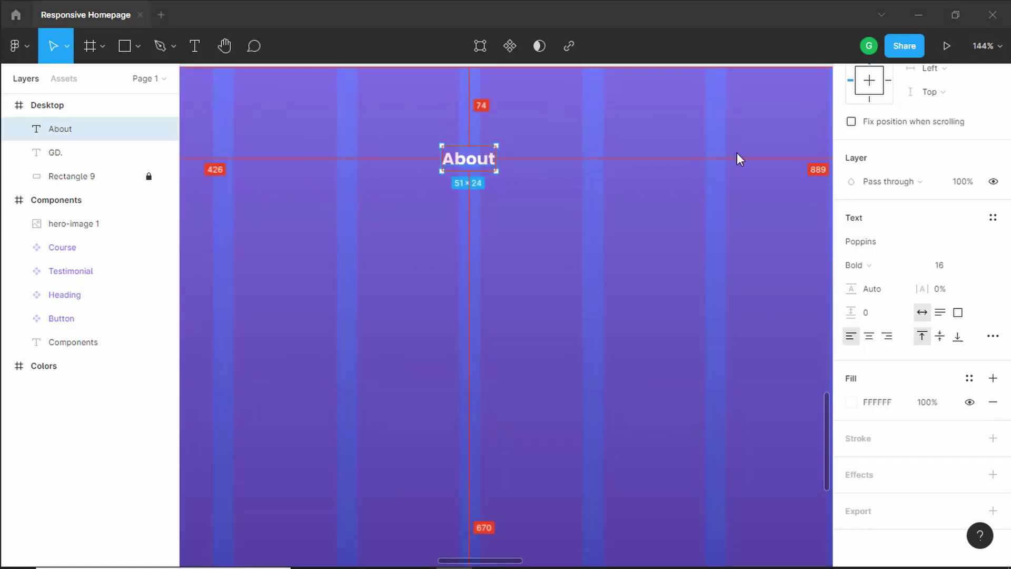
key("alt+Tab")
key("alt+Tab")
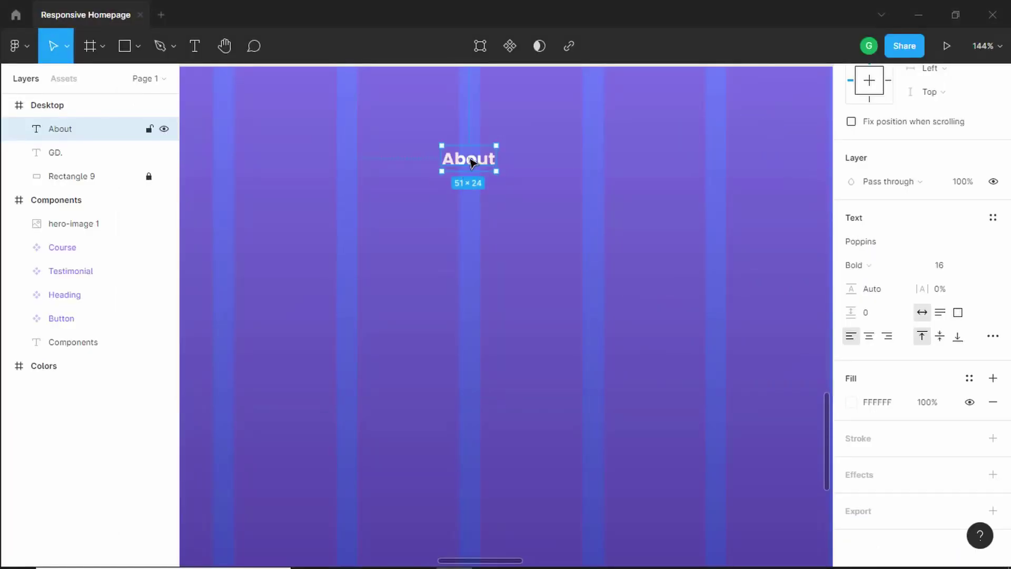
left_click_drag(472, 165, 616, 168)
left_click_drag(609, 168, 589, 164)
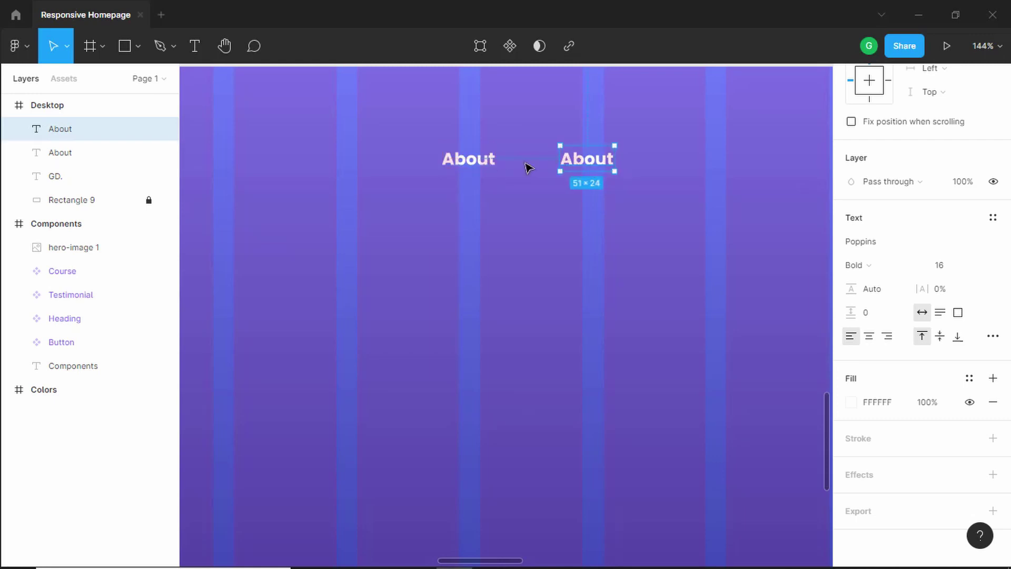
- Change the copied "About" text to "Services"
double_click(574, 159)
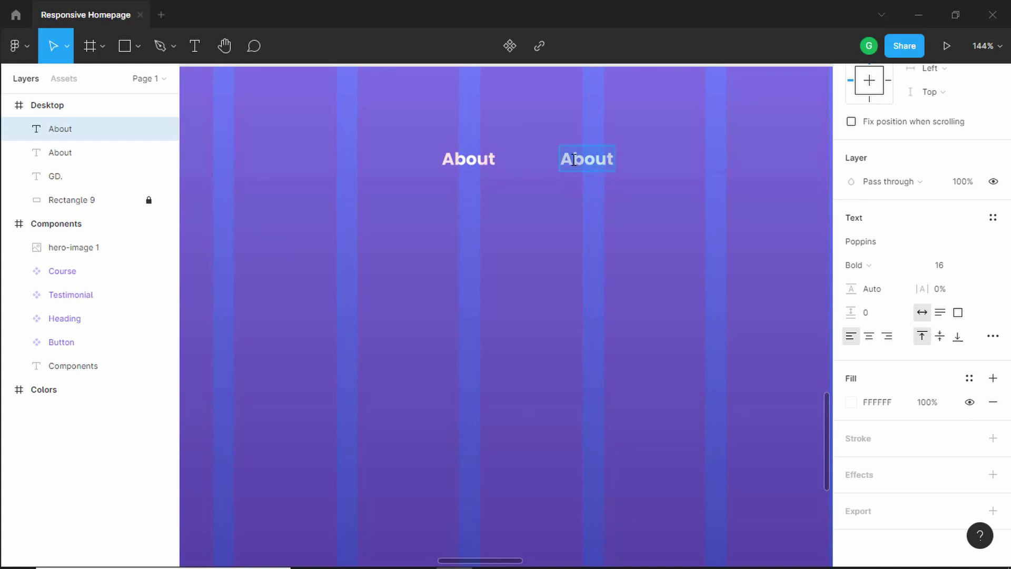
type("Serv")
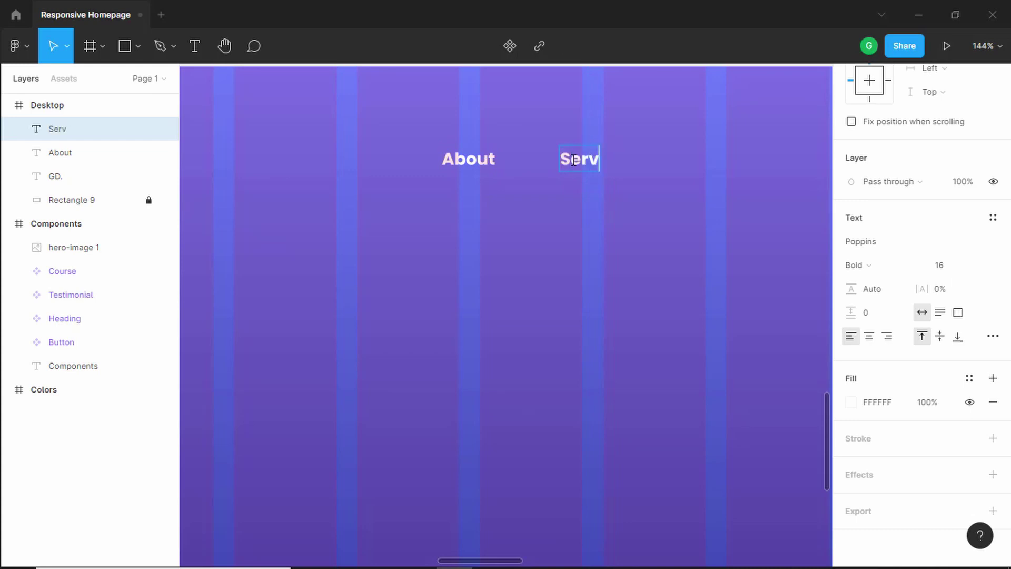
type("ices")
key("Escape")
key("Escape")
- Duplicate the "Services" link to its right, at about X 667, Y 80, and change the copy's text to "Our Work"
scroll(452, 180, "right", 3)
left_click_drag(451, 181, 592, 186)
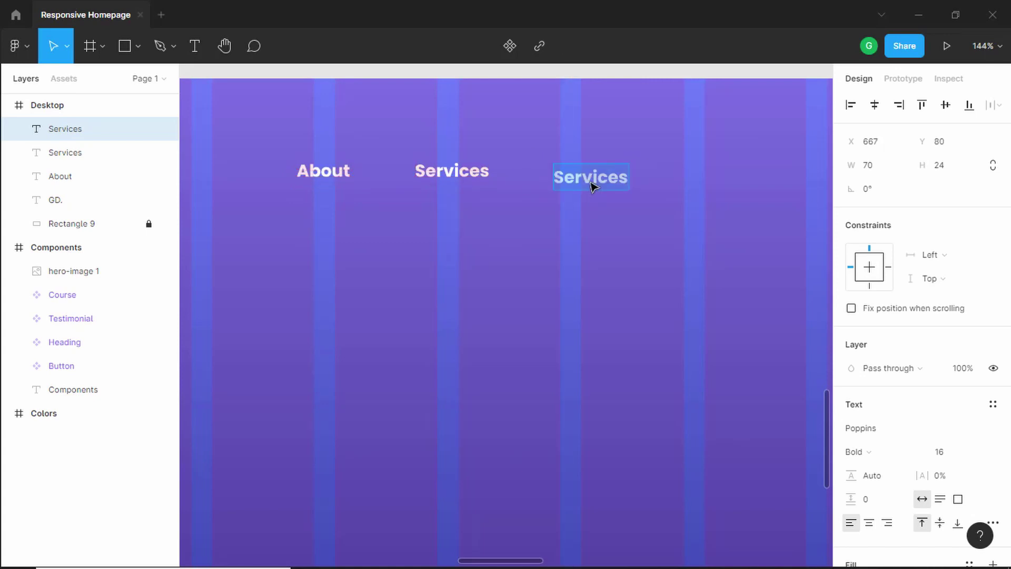
type("OUr Work")
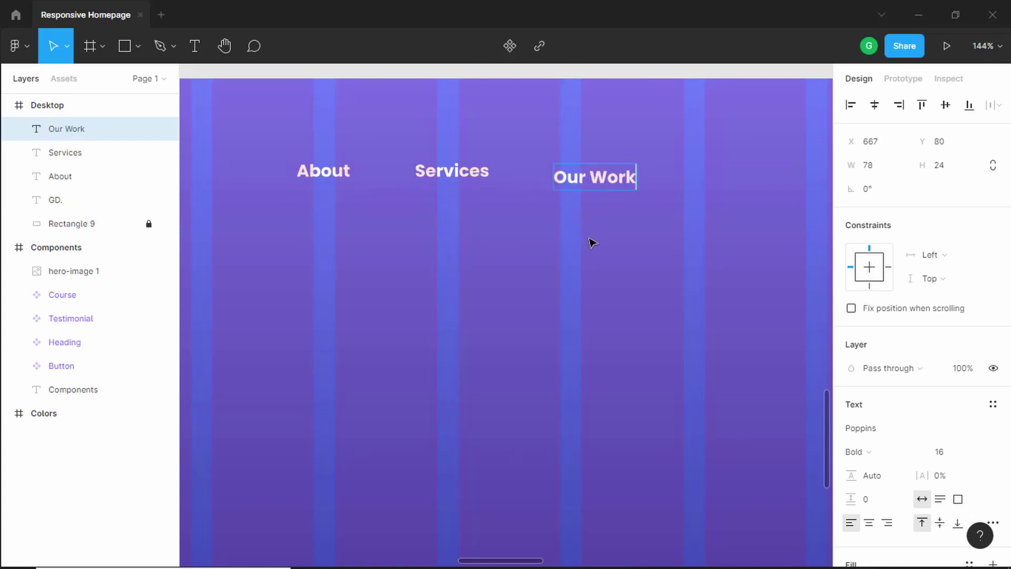
key("Escape")
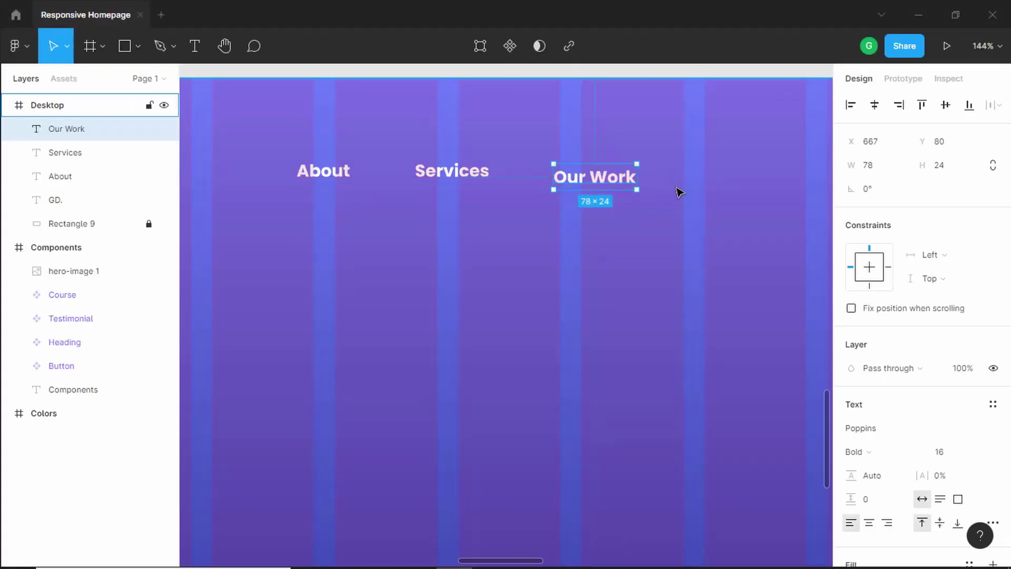
- Place an instance of the Button component to the right of "Our Work" and change its text to "Enrol Now"
scroll(680, 193, "down", 2)
scroll(418, 232, "up", 10)
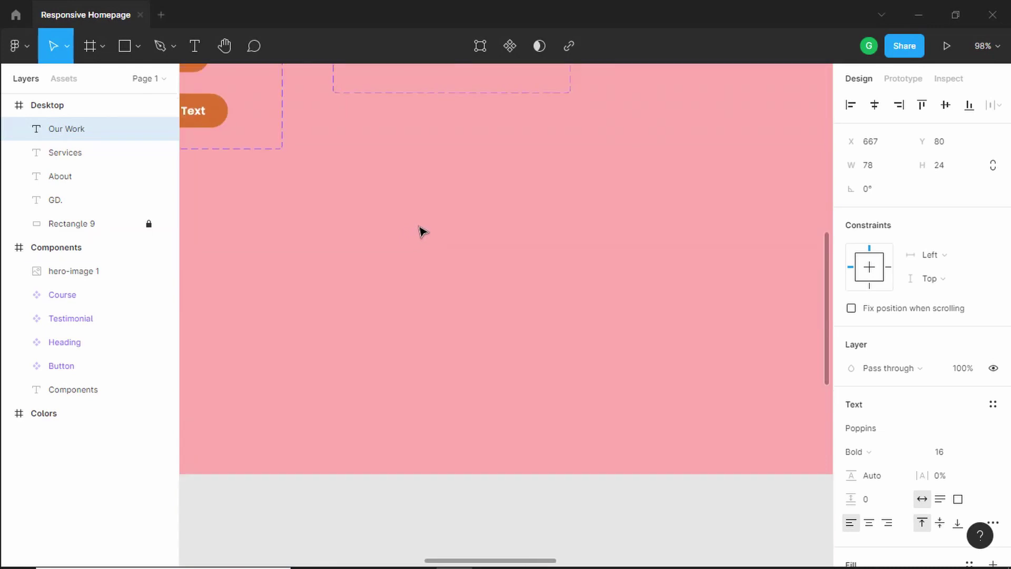
scroll(372, 221, "down", 4)
scroll(316, 182, "up", 3)
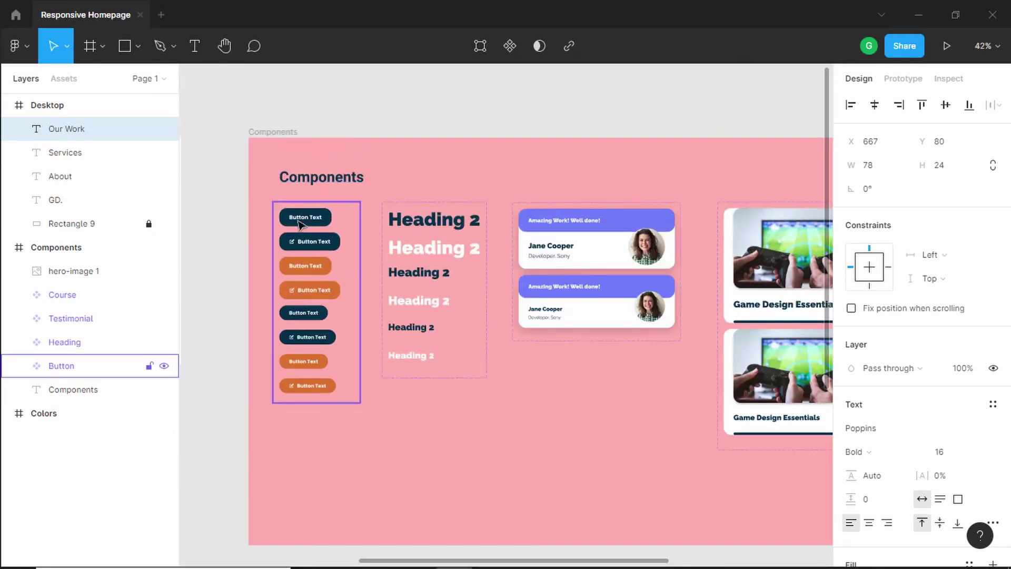
scroll(366, 389, "down", 4)
scroll(418, 452, "up", 8)
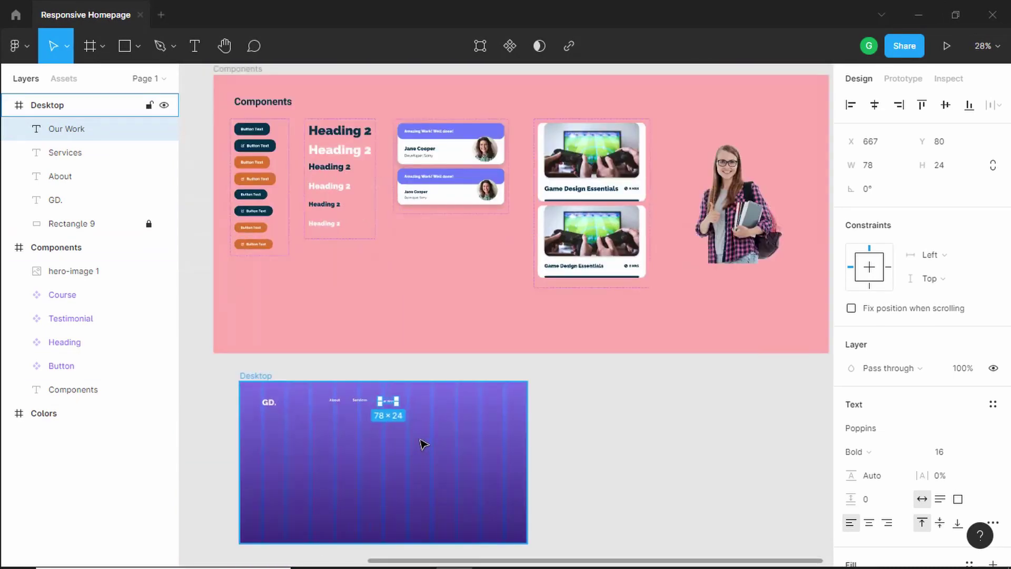
left_click(64, 80)
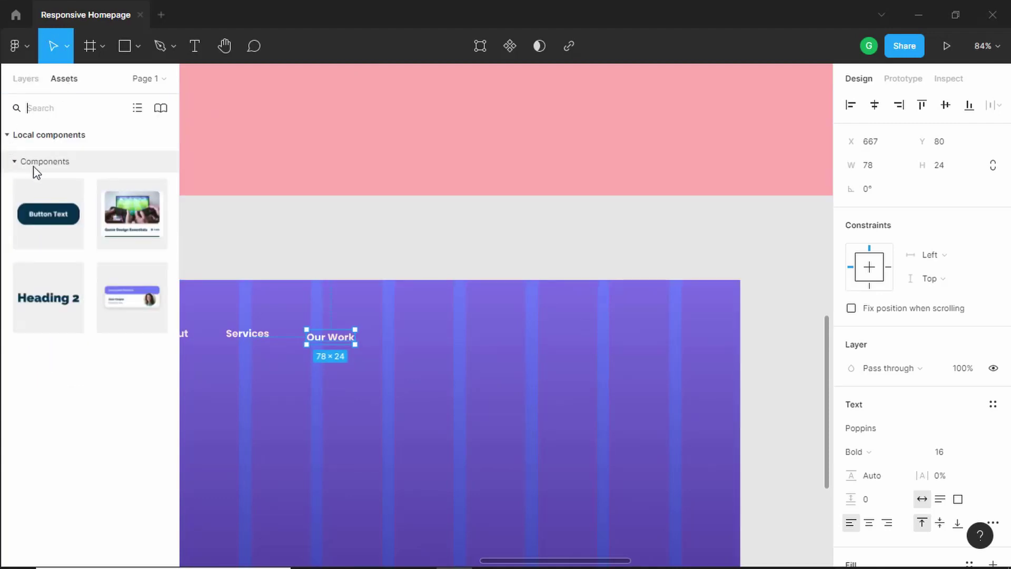
left_click(37, 224)
left_click_drag(41, 216, 475, 342)
scroll(337, 341, "up", 5)
double_click(493, 342)
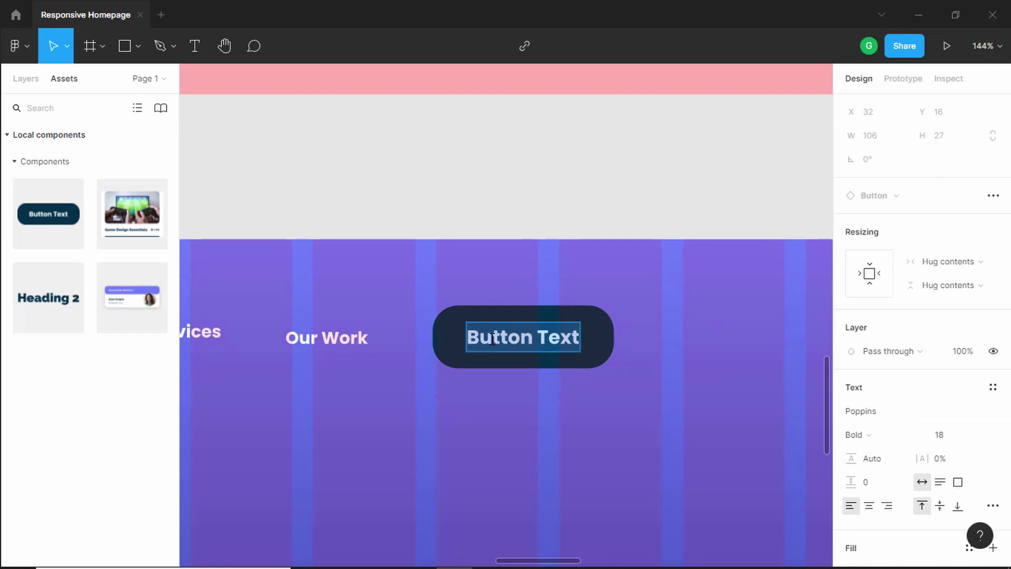
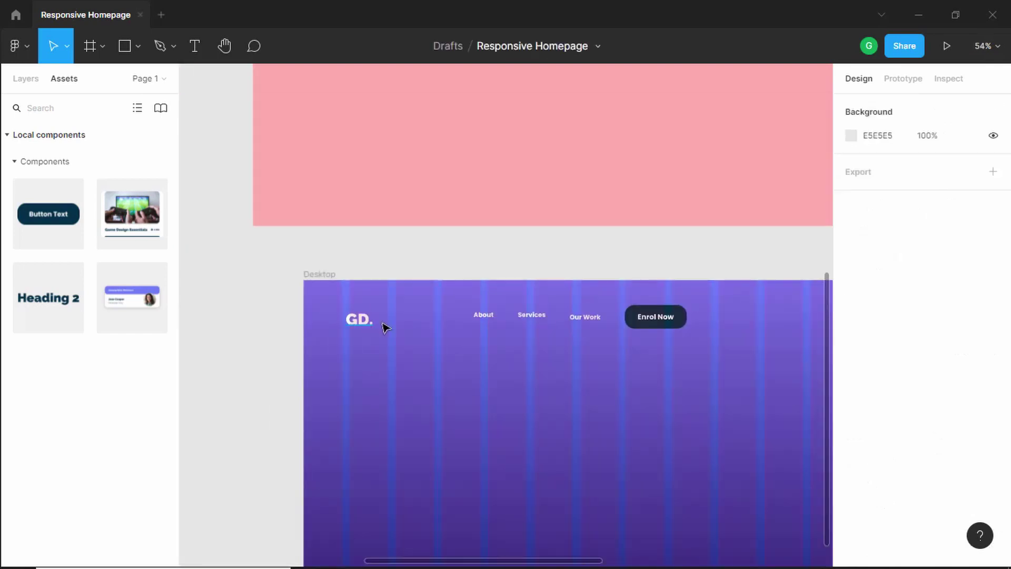
- Move the "GD." logo text to X 116, Y 68 so it starts at a layout column edge
scroll(358, 326, "up", 2)
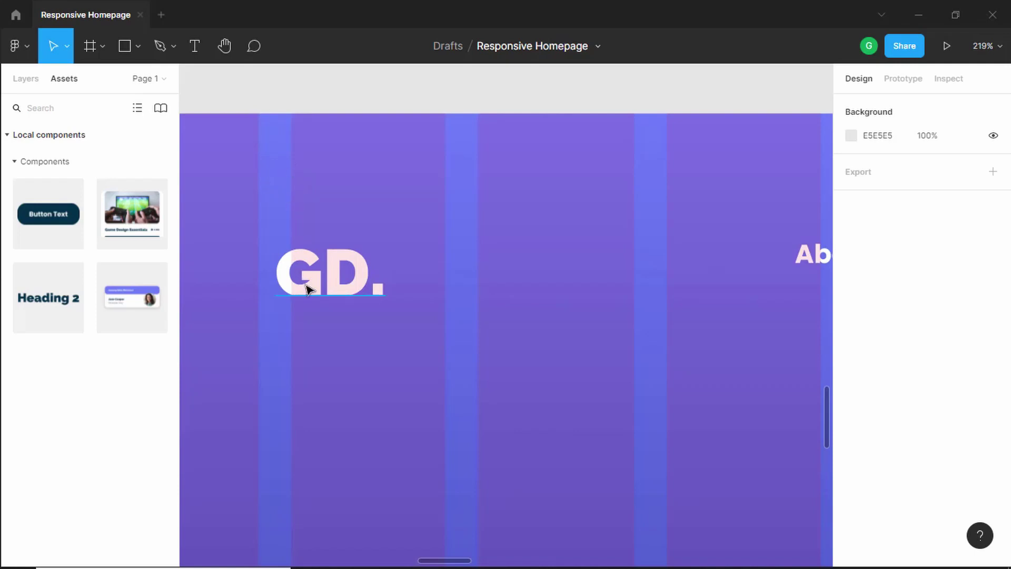
left_click_drag(307, 289, 322, 276)
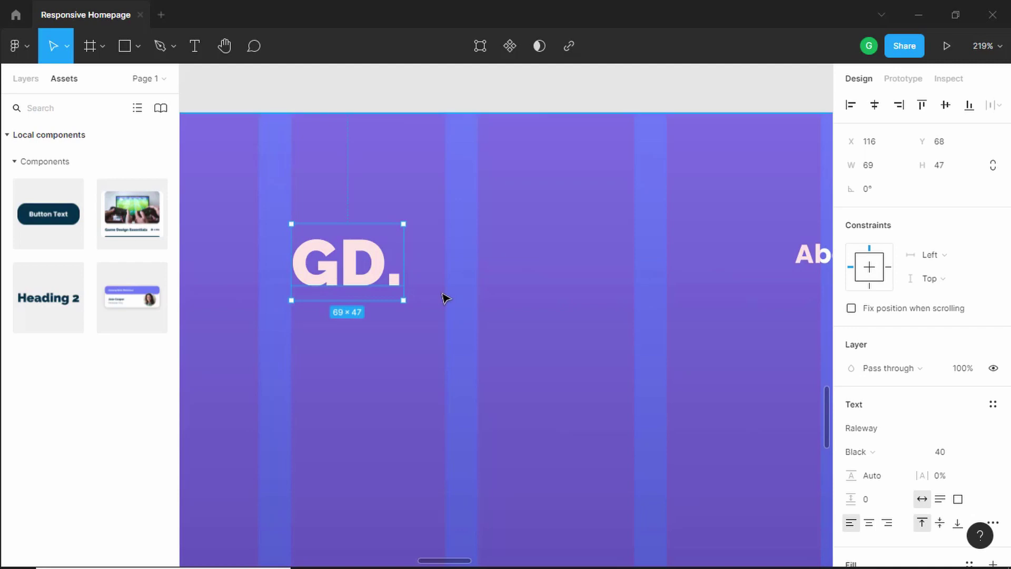
- Align the "About", "Services" and "Our Work" links and the "Enrol Now" button on their vertical centers
scroll(445, 295, "down", 5)
scroll(662, 306, "down", 1)
left_click(576, 283)
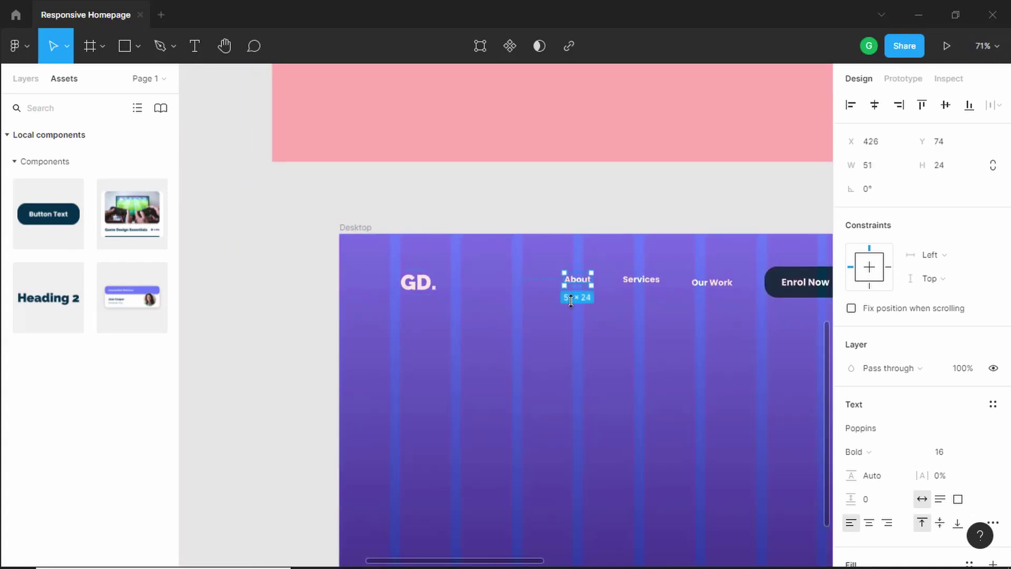
scroll(629, 337, "right", 5)
left_click(525, 298, "shift")
left_click(609, 302, "shift")
left_click(685, 300, "shift")
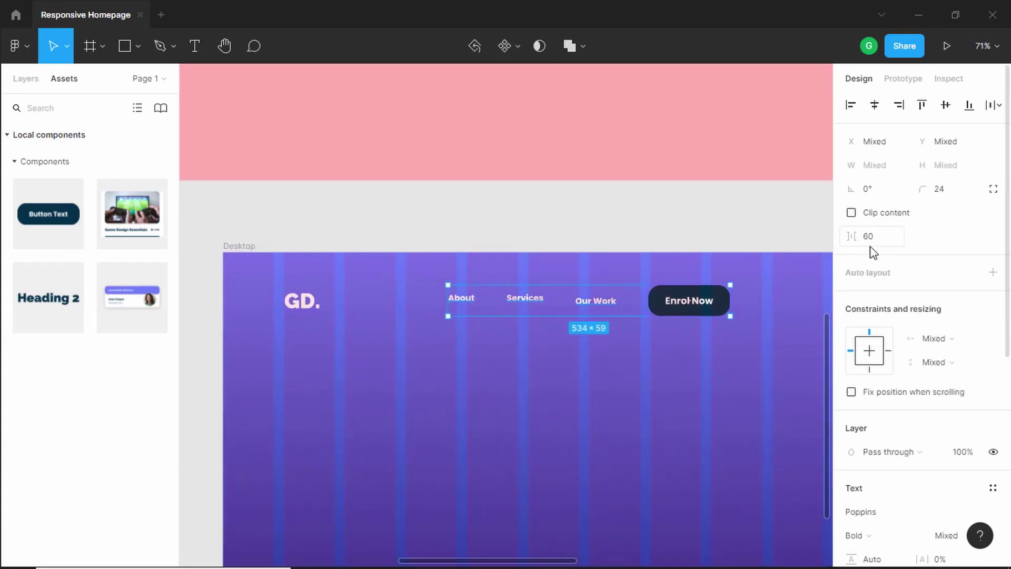
left_click(945, 106)
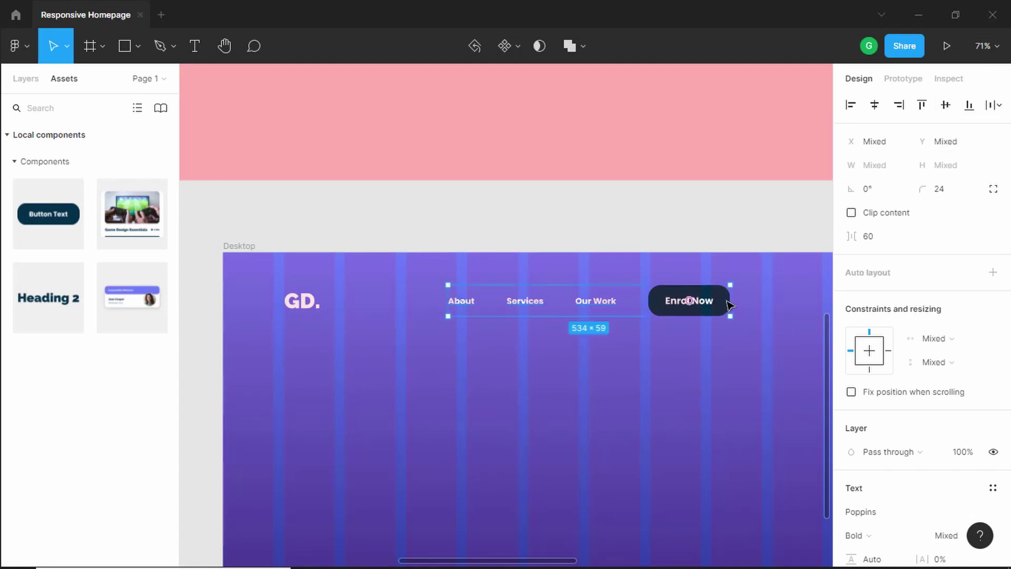
- Group the three navigation links with the "Enrol Now" button and name the group "Menu Items"
left_click(27, 79)
right_click(705, 299)
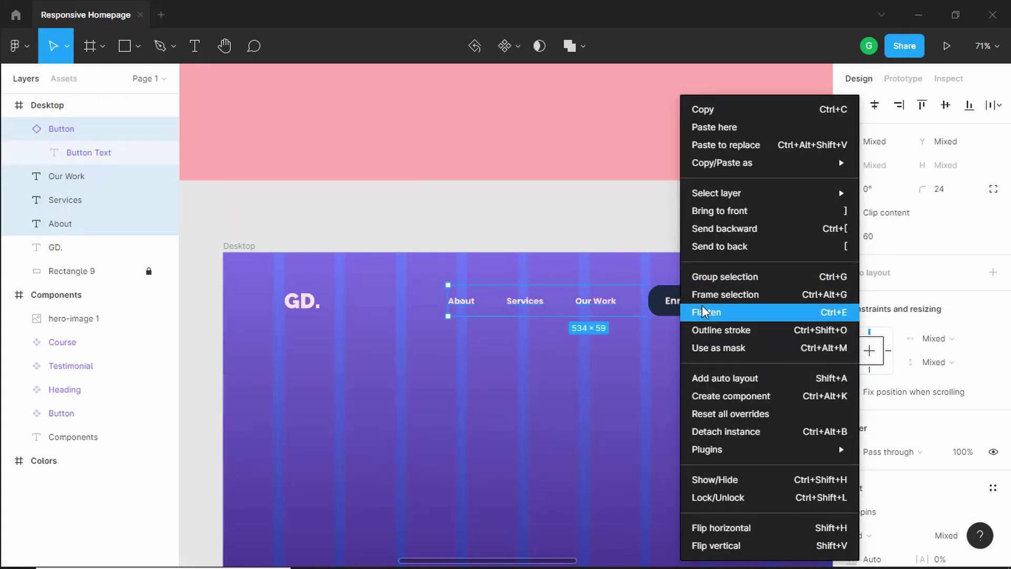
left_click(736, 280)
key("ctrl+r")
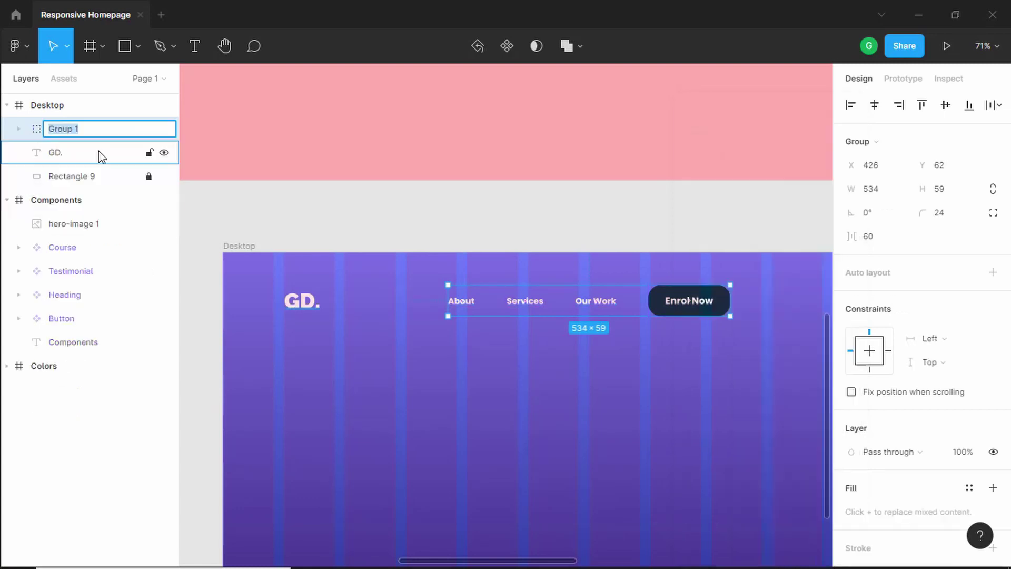
type("Menu Items")
key("Return")
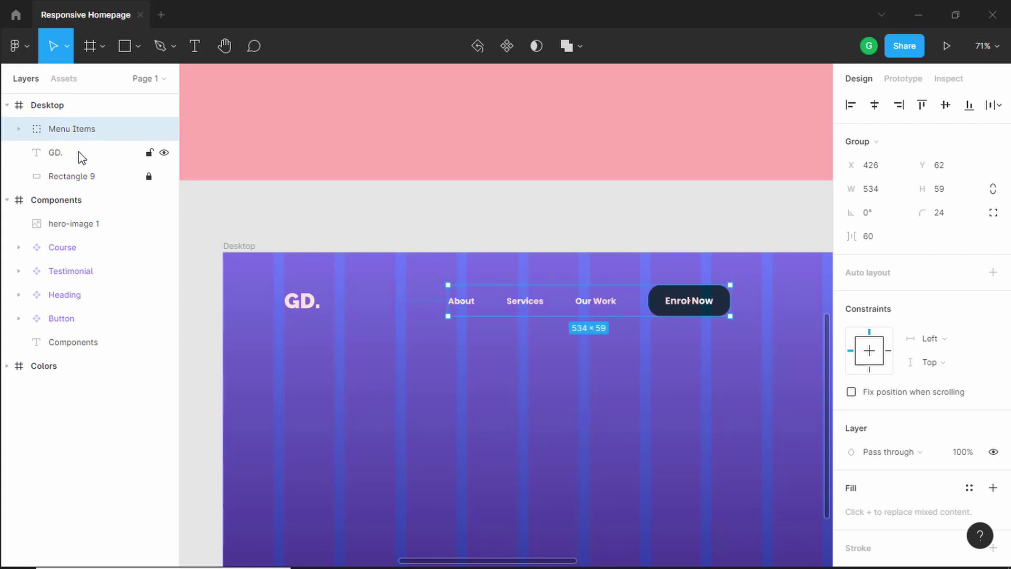
- Rename the "GD." text layer as "Logo"
double_click(82, 154)
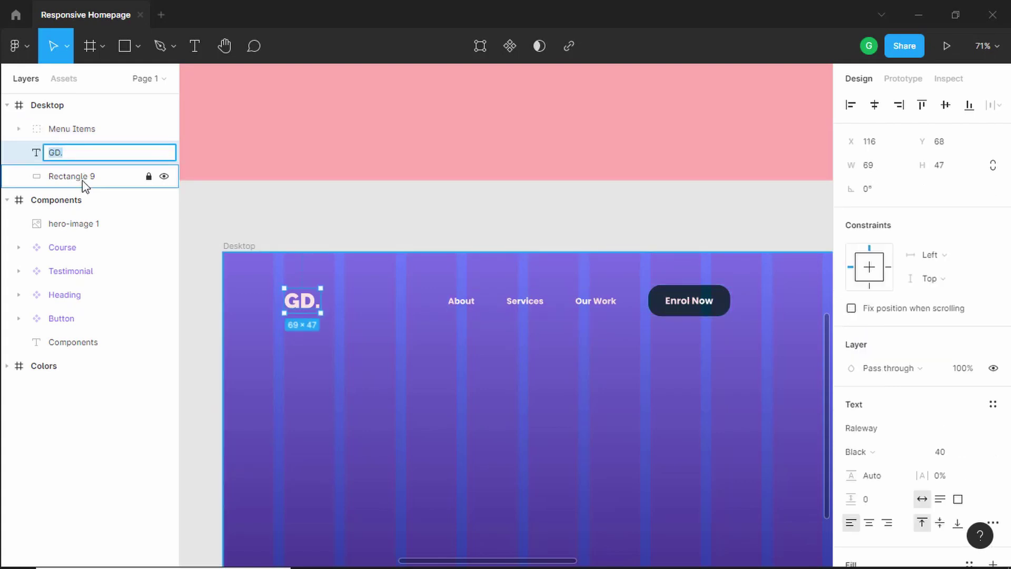
type("Logo")
key("Return")
- Move the "Menu Items" group right to X 717, Y 63, and align it with the logo on their vertical centers
left_click_drag(750, 323, 568, 336)
left_click_drag(515, 319, 669, 321)
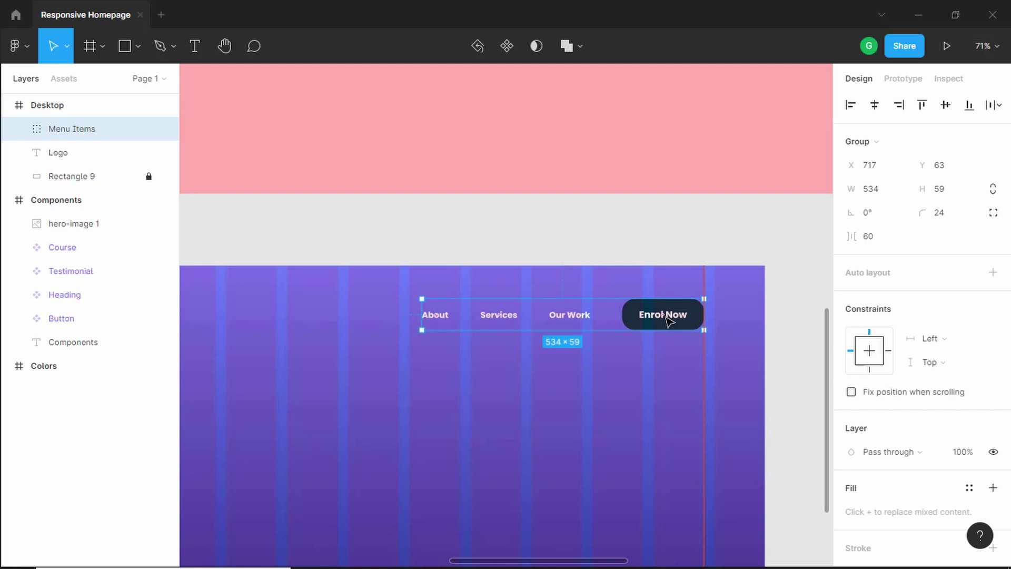
scroll(669, 321, "down", 3)
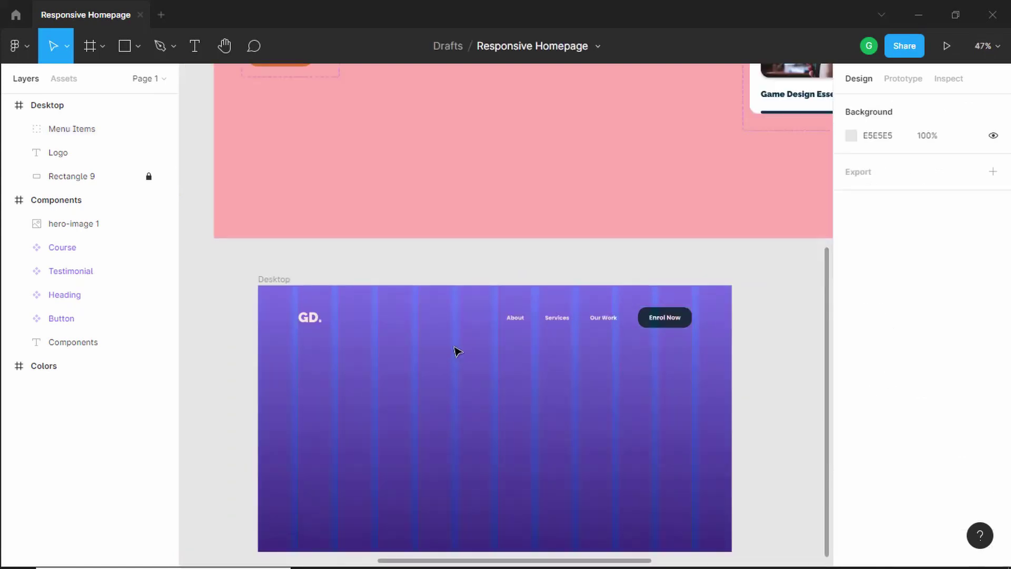
left_click(310, 317, "shift")
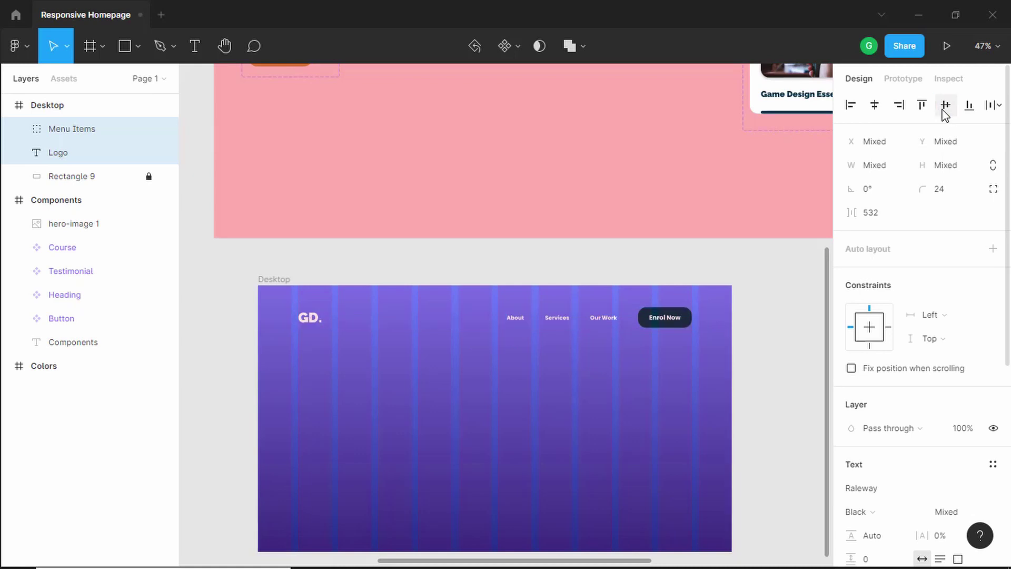
- Group the logo and the "Menu Items" group and name the new group "Menu Bar"
scroll(435, 309, "up", 3)
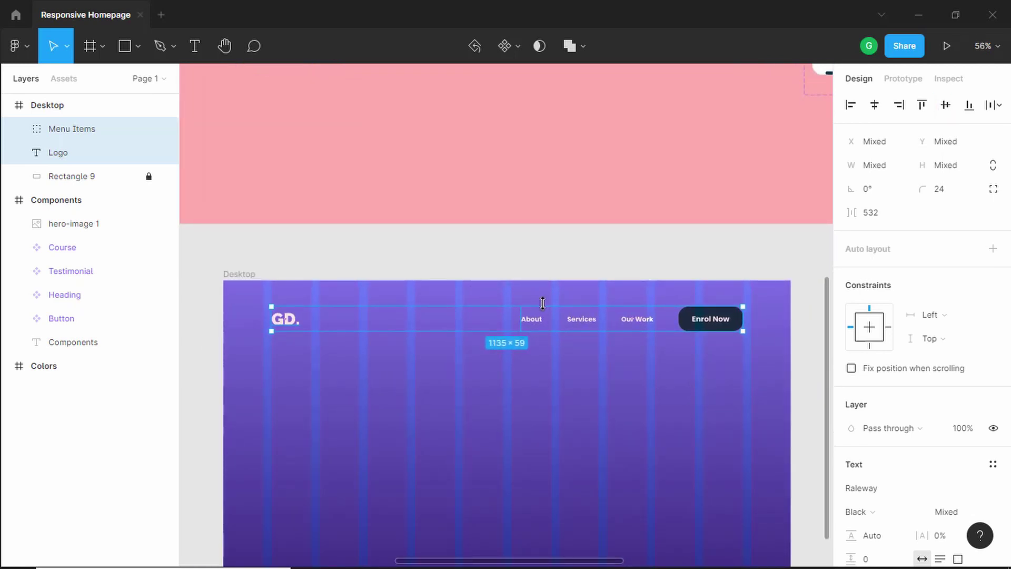
key("ctrl+g")
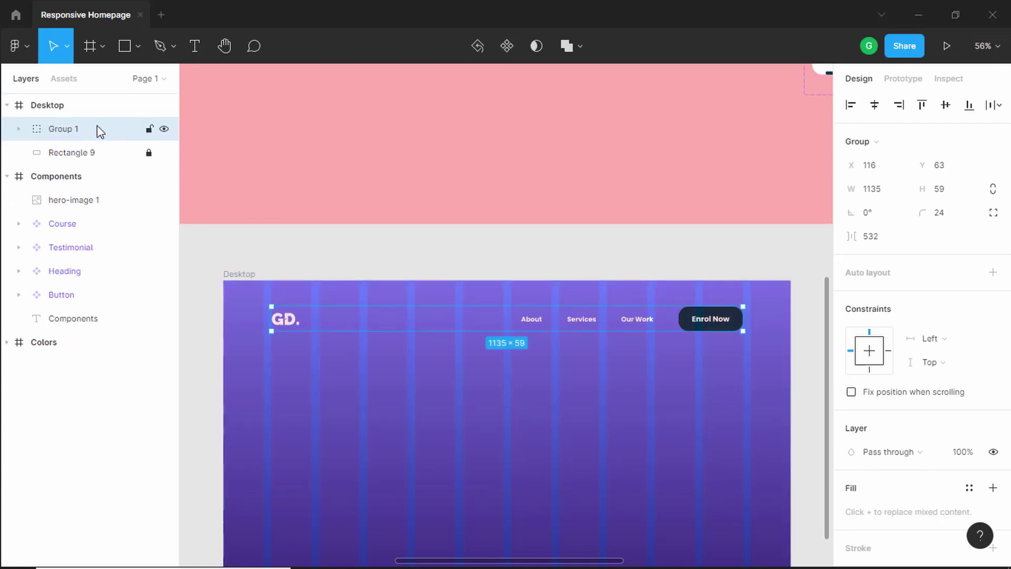
double_click(97, 128)
type("Menu Bar")
key("Return")
scroll(474, 381, "up", 1)
left_click(509, 353)
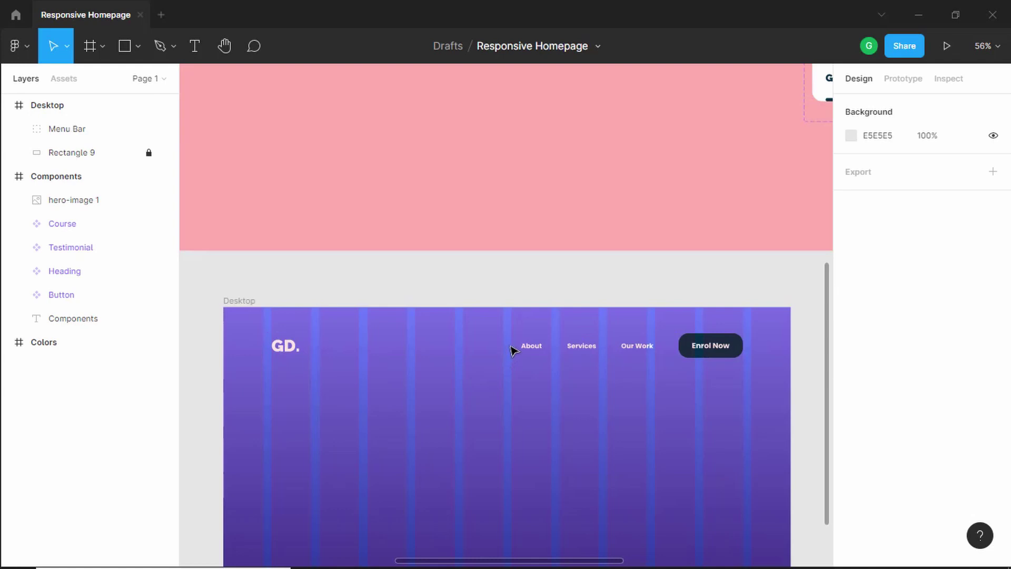
- Move the "Menu Bar" group up to Y 42 and check its distance from the frame's upper edge
left_click(541, 346)
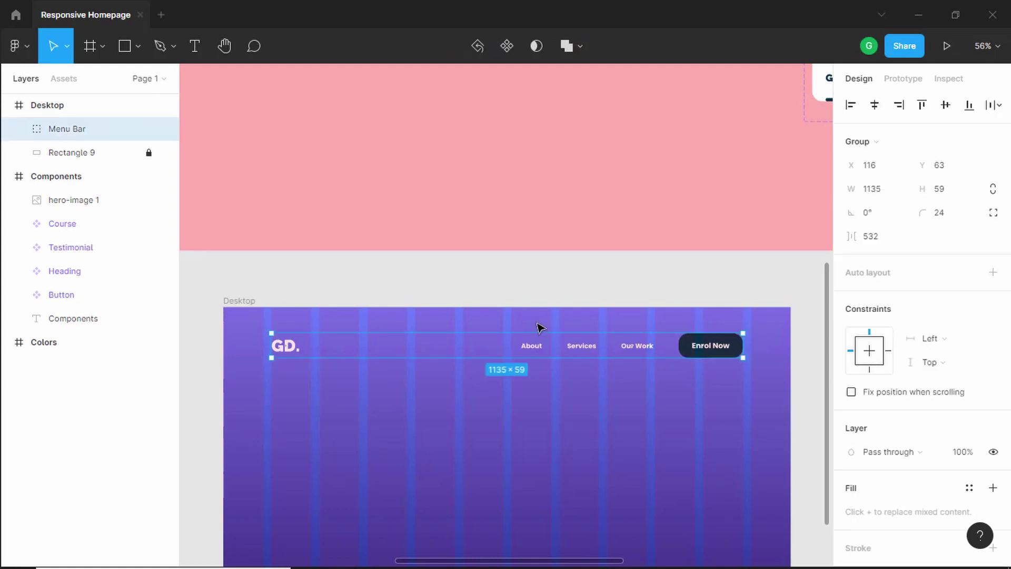
scroll(538, 328, "up", 3)
scroll(538, 327, "down", 1)
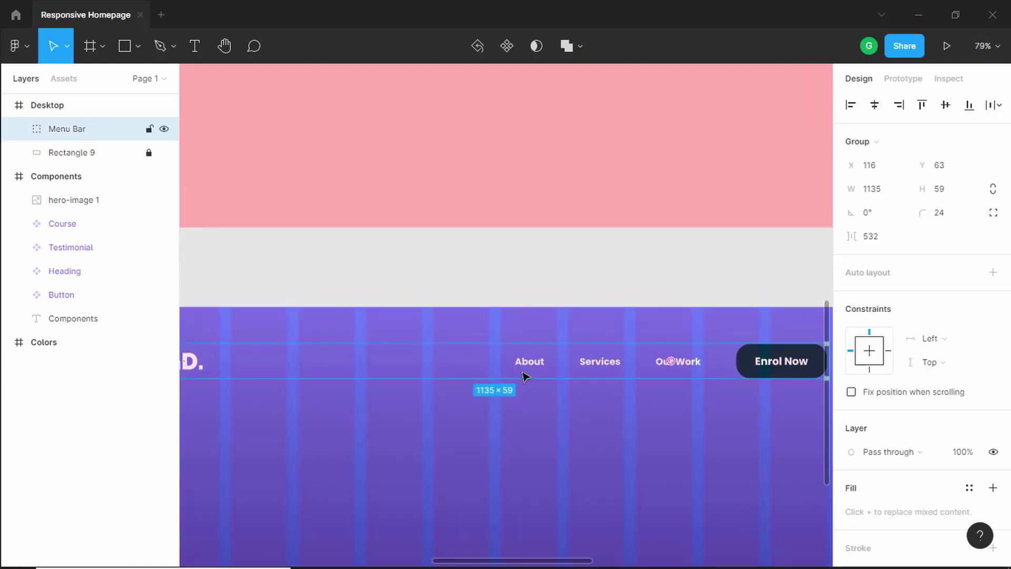
key("alt")
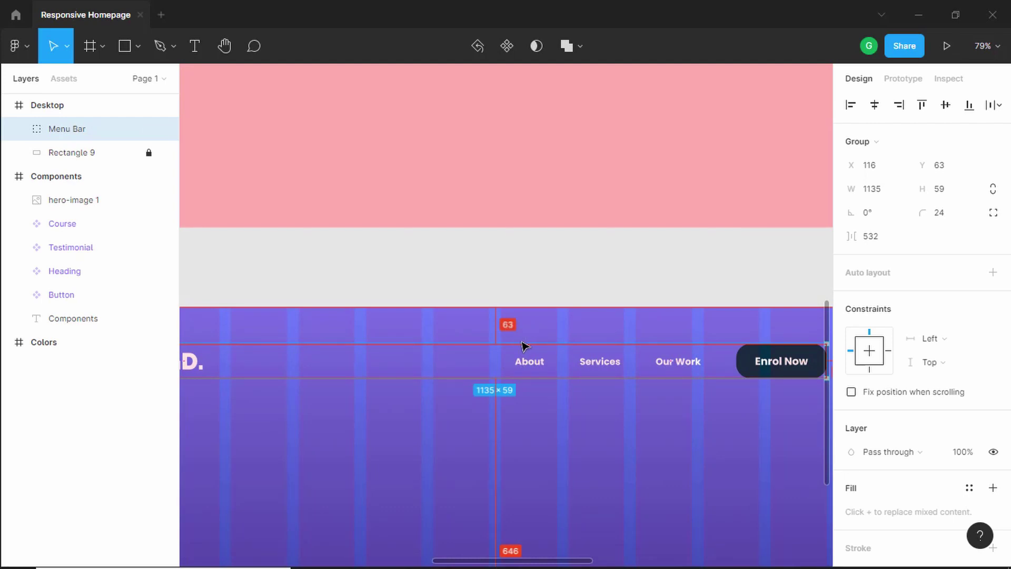
key("shift+Up")
key("shift+Up")
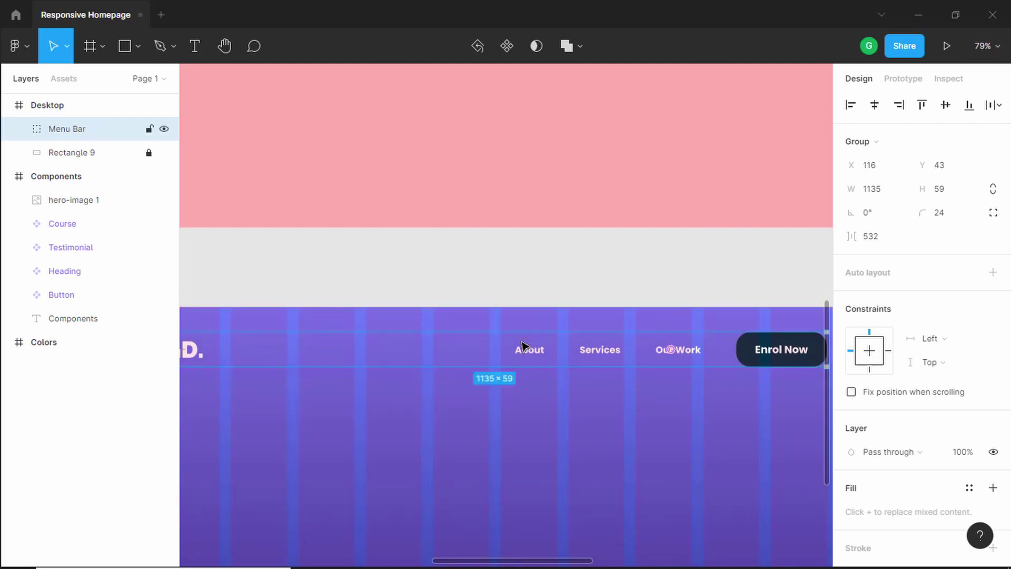
key("Up")
key("alt")
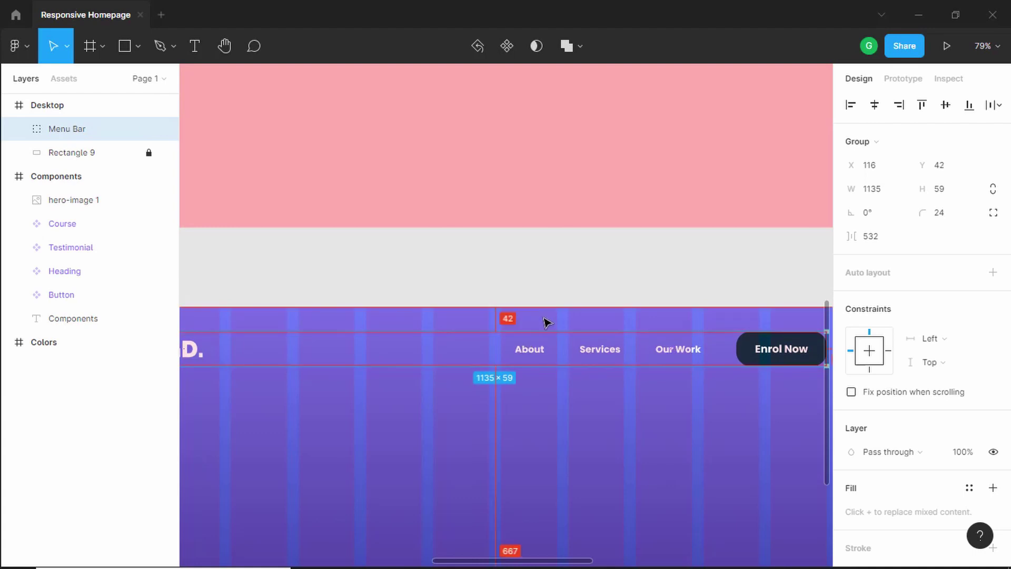
- Check the wording in the reference image and add the text "Learn the art of Game Dev" below the logo, at about X 121, Y 208
scroll(546, 322, "down", 2)
scroll(545, 322, "down", 3)
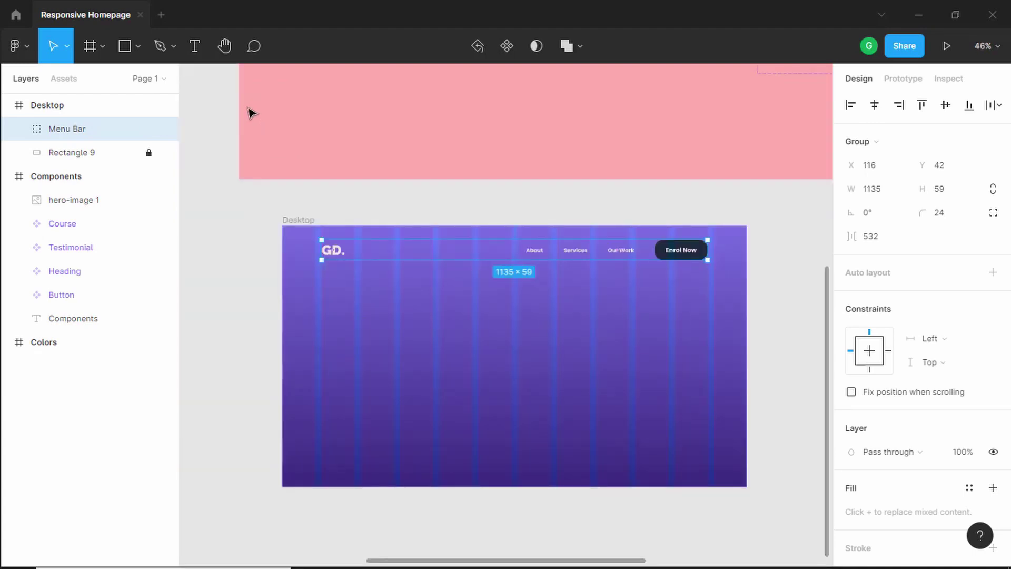
left_click(200, 48)
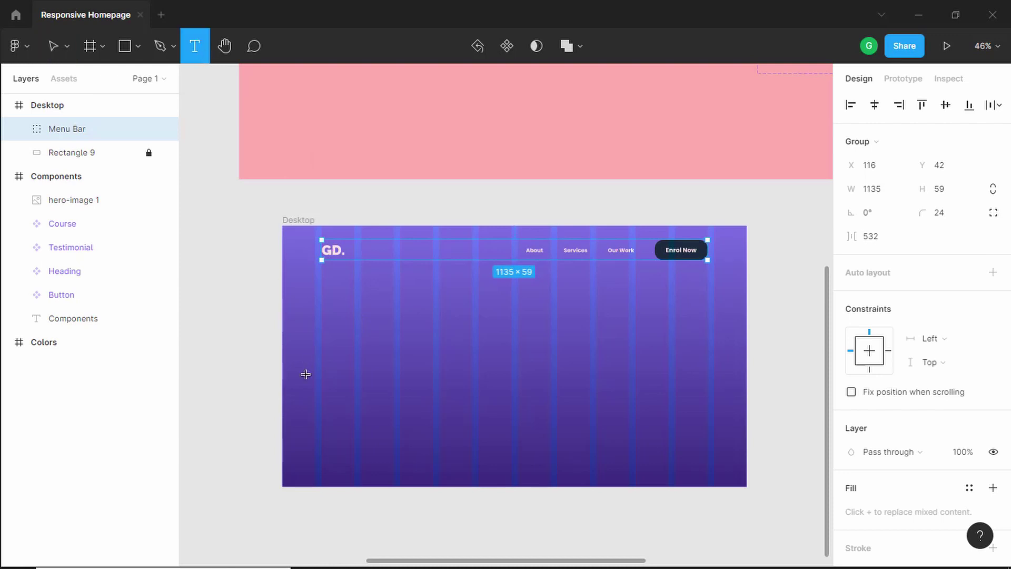
left_click(323, 296)
key("alt+Tab")
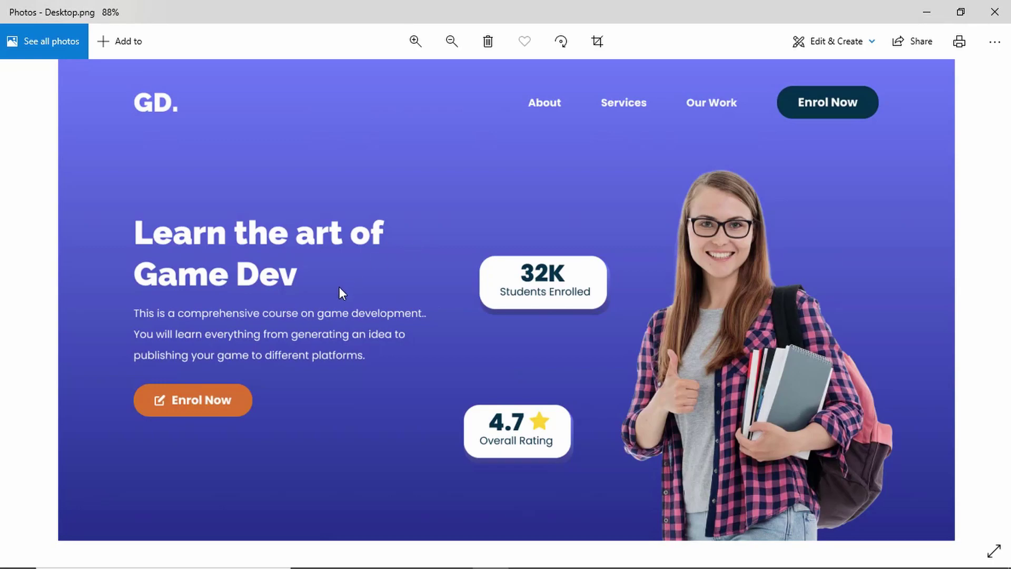
key("alt+Tab")
type("Learn The")
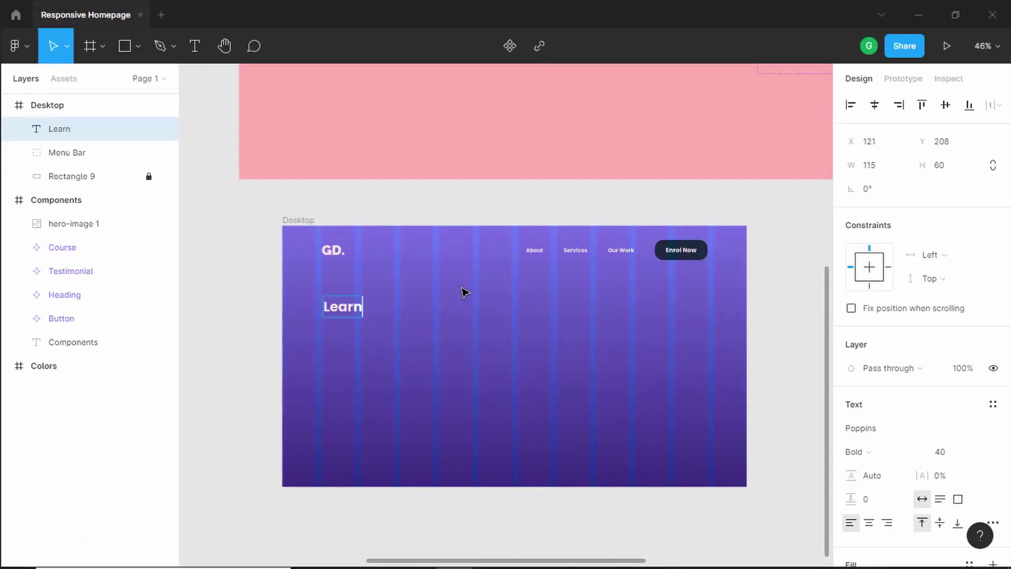
key("ctrl+a")
type("Learn the art of Game Dev")
key("Escape")
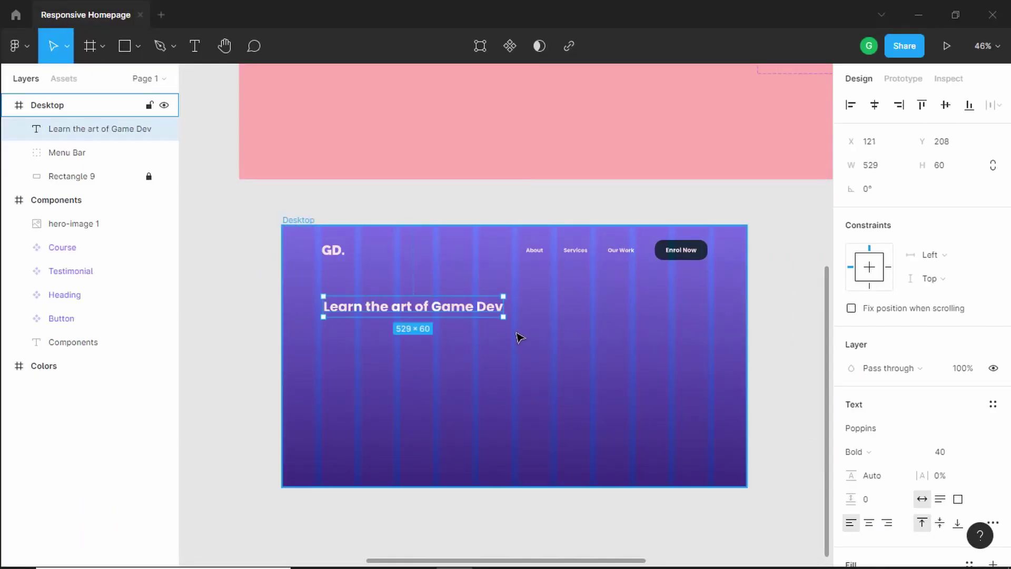
- Set the heading's font size to 50, its font to Raleway and its weight to Black
scroll(519, 337, "up", 2)
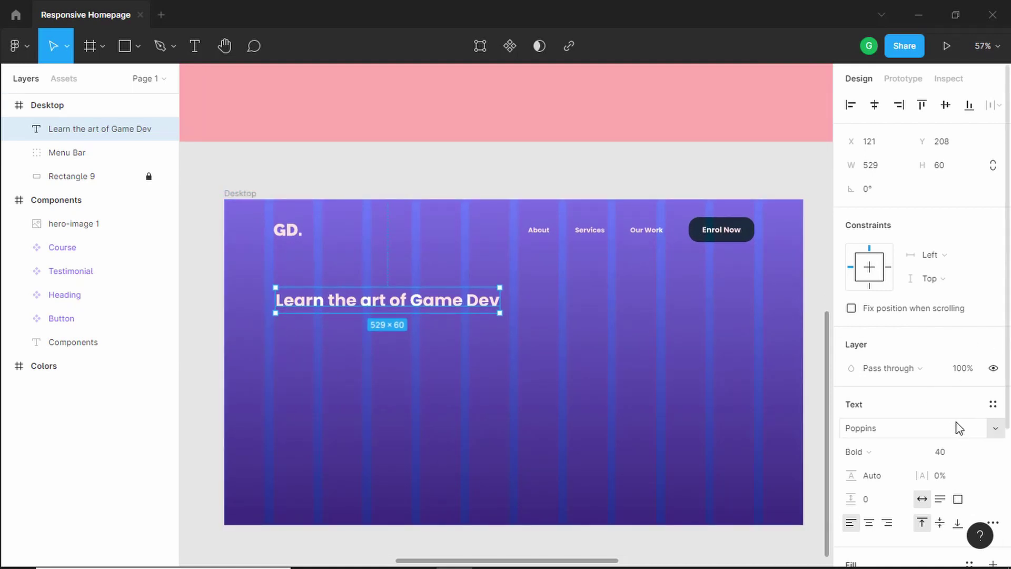
scroll(959, 428, "down", 2)
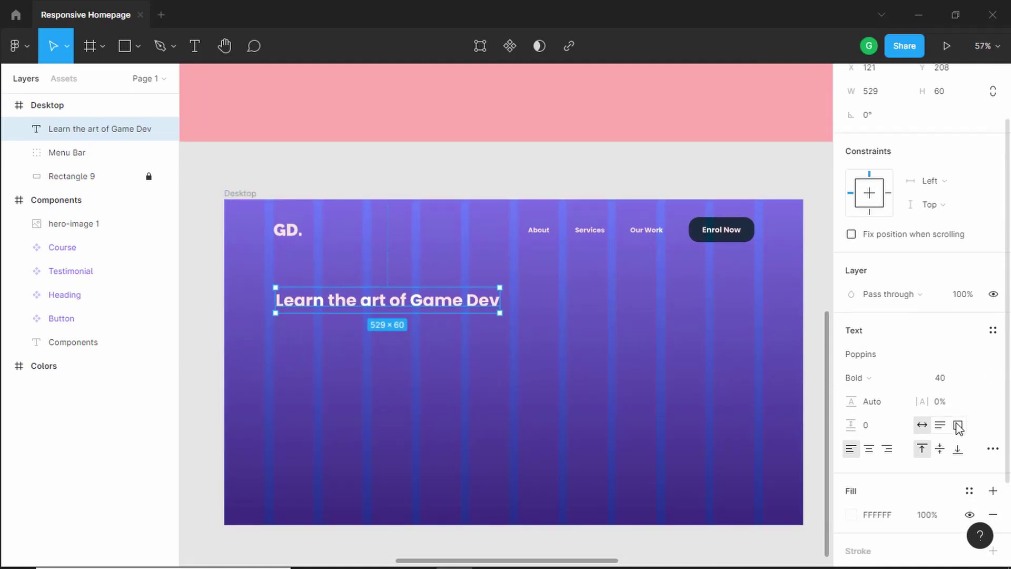
left_click(952, 383)
type("50")
key("Return")
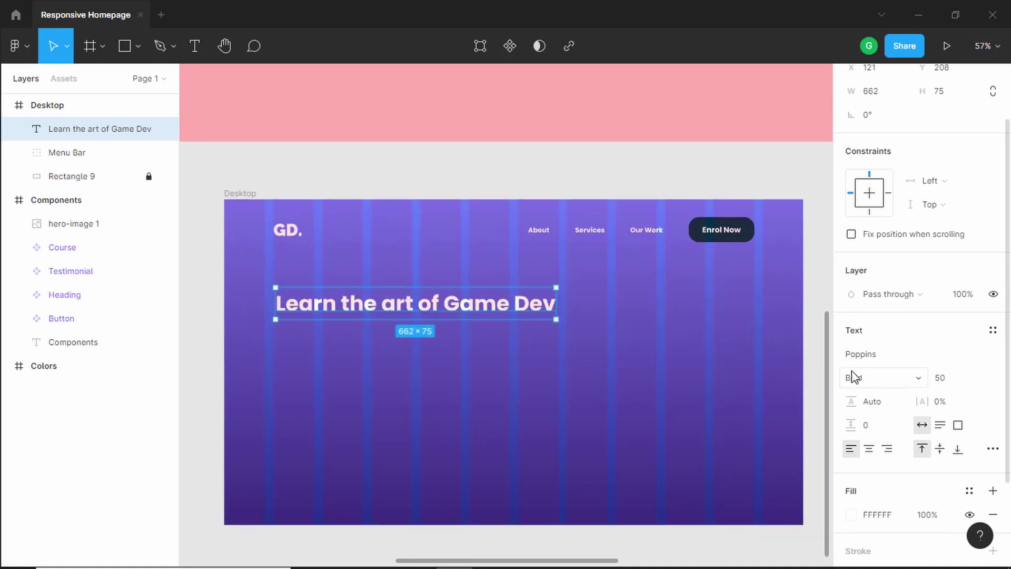
left_click(887, 361)
type("Raleway")
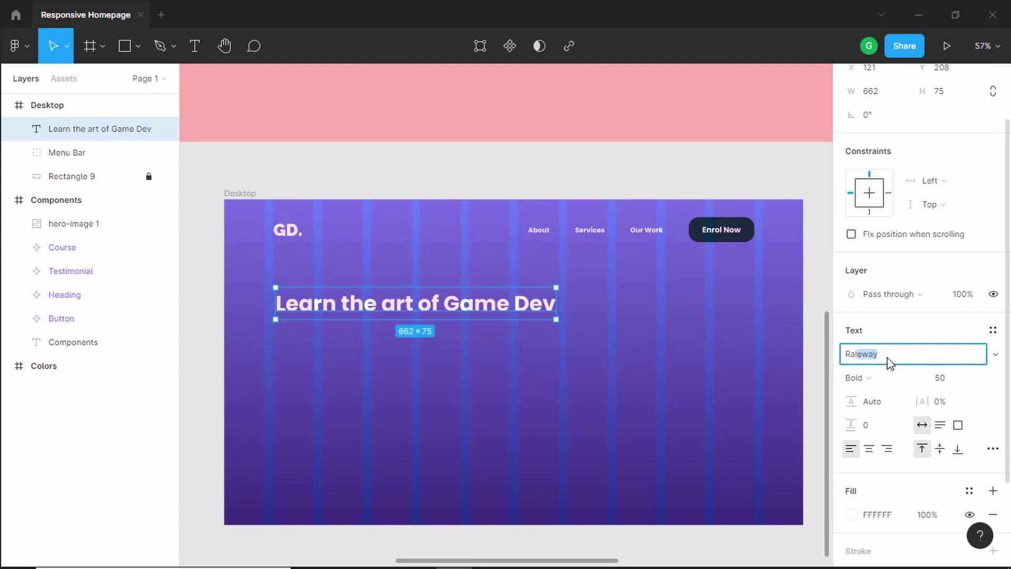
key("Return")
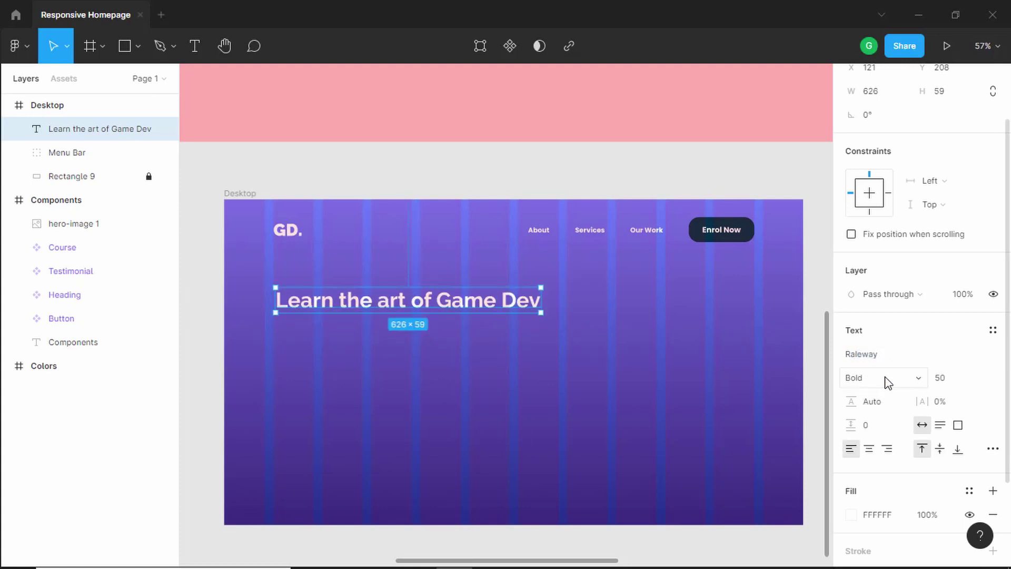
left_click(886, 377)
left_click(889, 370)
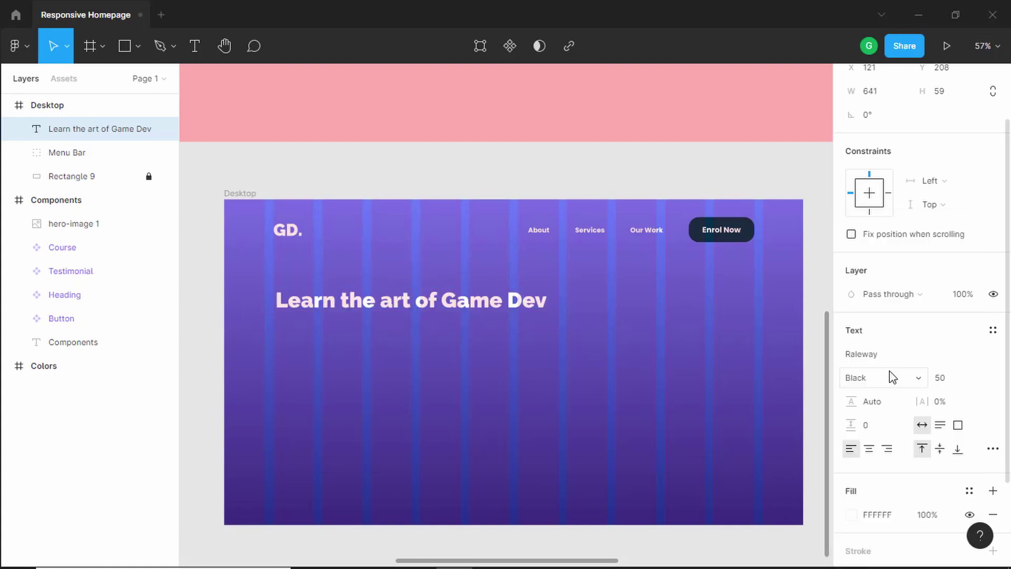
- Narrow the heading's text box to a width of about 457 to wrap it onto two lines, and set its line height to 125%
left_click_drag(546, 298, 464, 299)
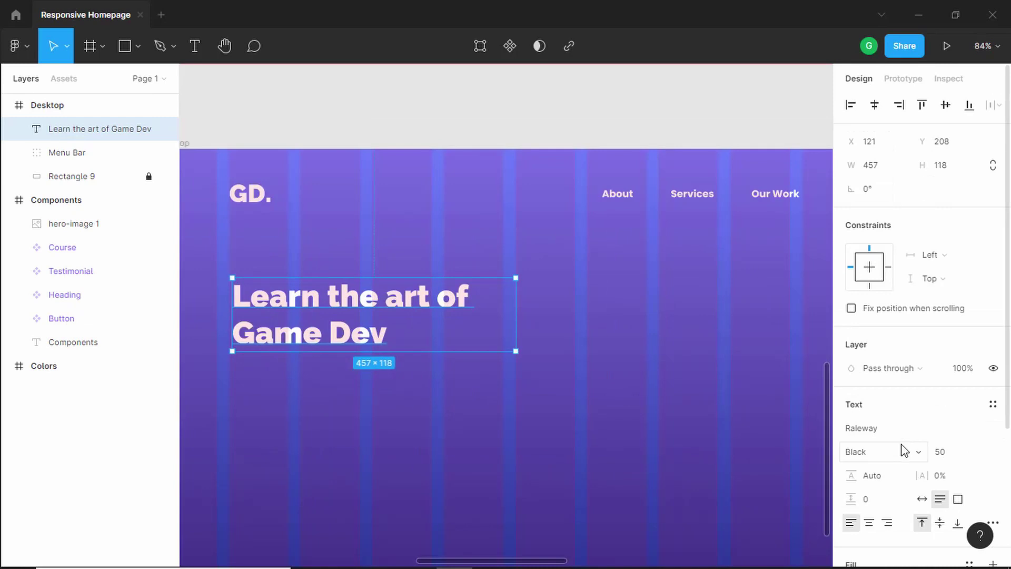
scroll(891, 451, "down", 3)
left_click(878, 407)
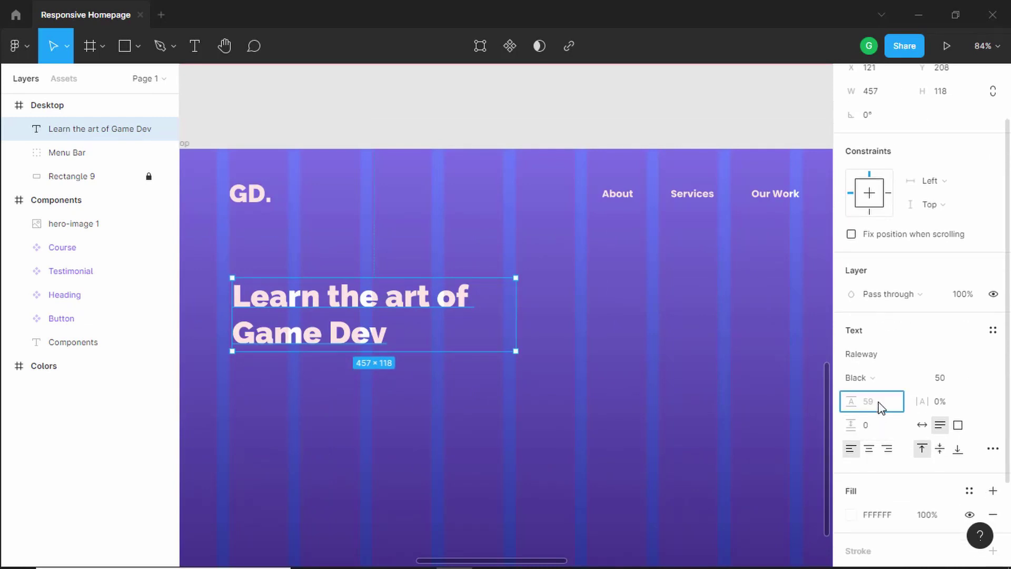
type("125")
key("Return")
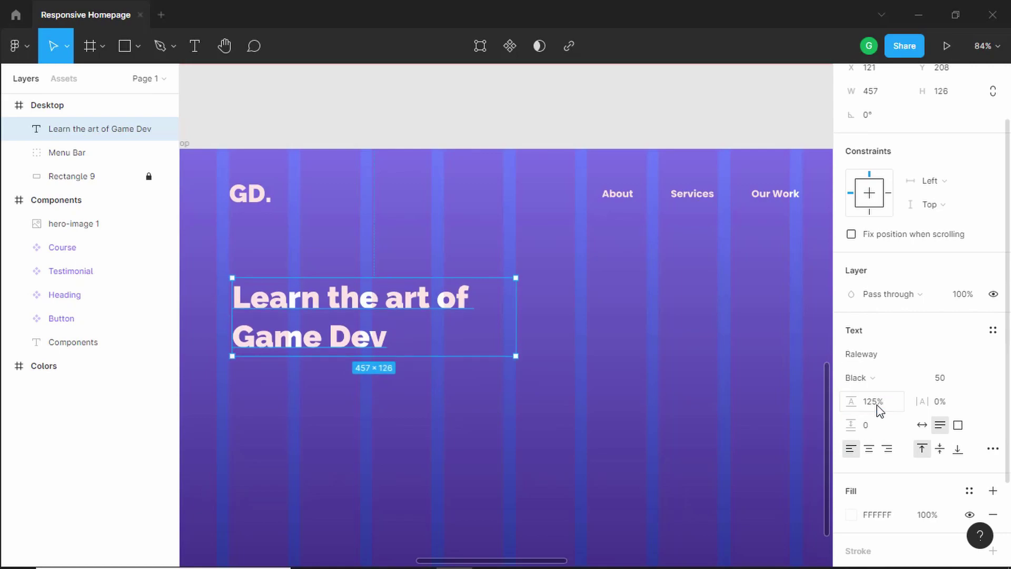
- Check the reference image and duplicate the heading directly below itself, at about X 116, Y 364
key("alt+Tab")
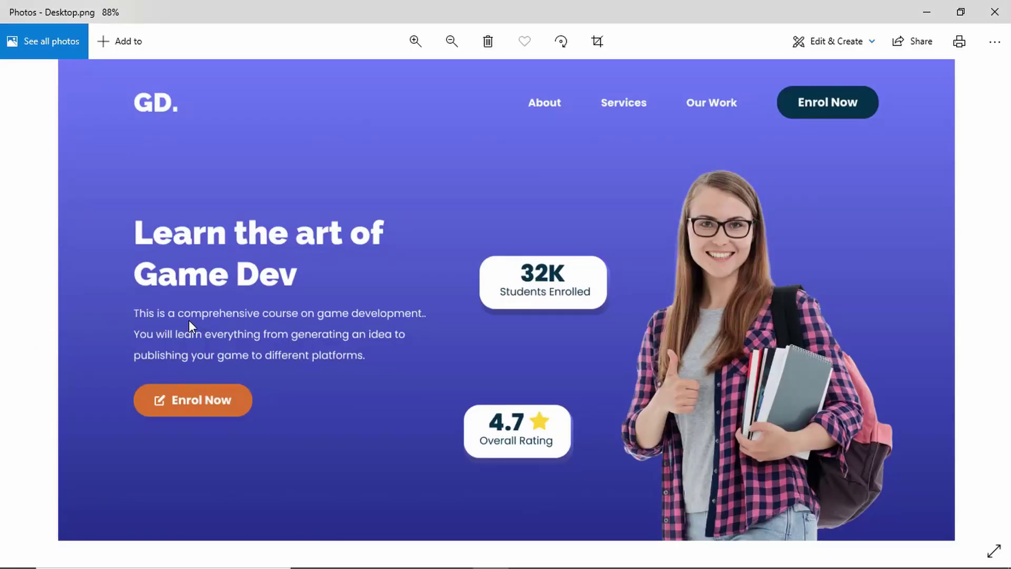
key("alt+Tab")
left_click_drag(293, 310, 297, 405)
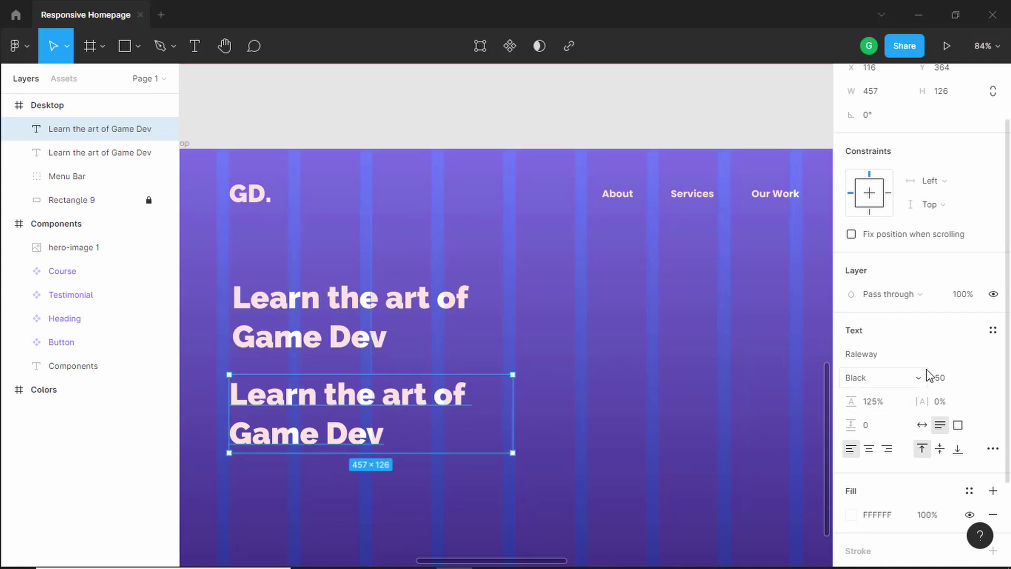
- Format the duplicated heading as Poppins Regular with font size 16 and a line height of 200%
left_click(950, 380)
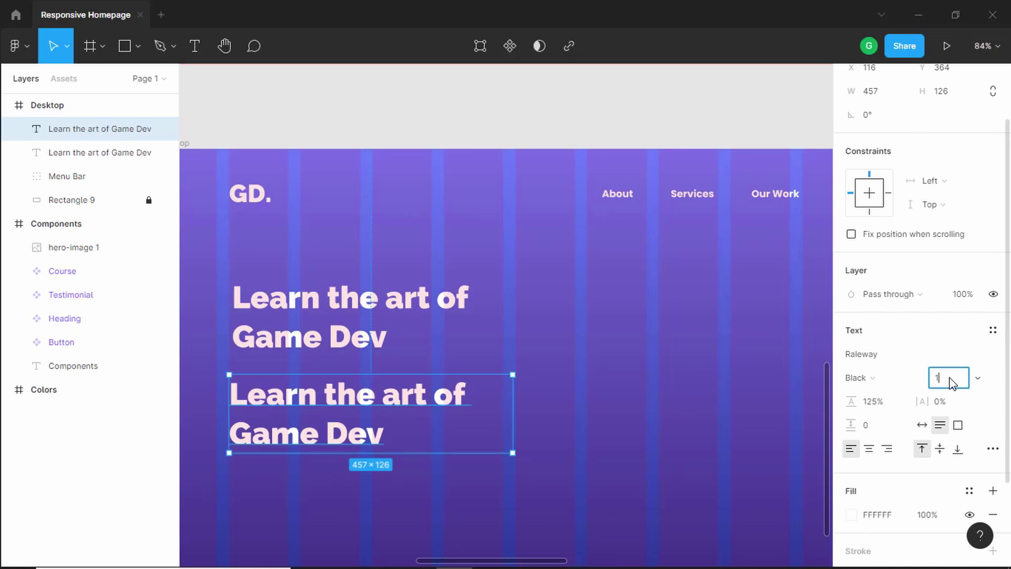
key("Return")
left_click(895, 356)
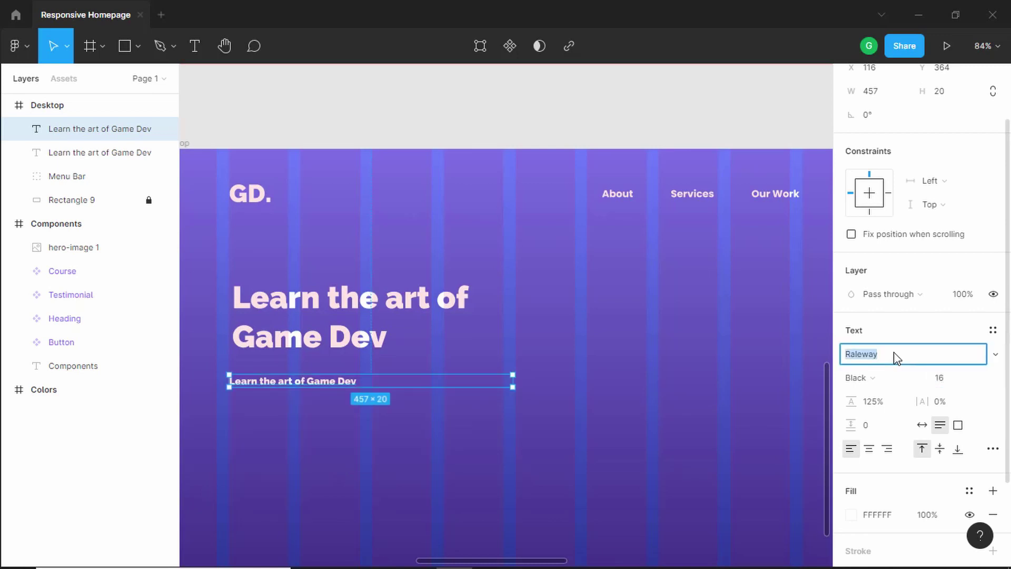
type("Pop4")
key("Return")
left_click(895, 378)
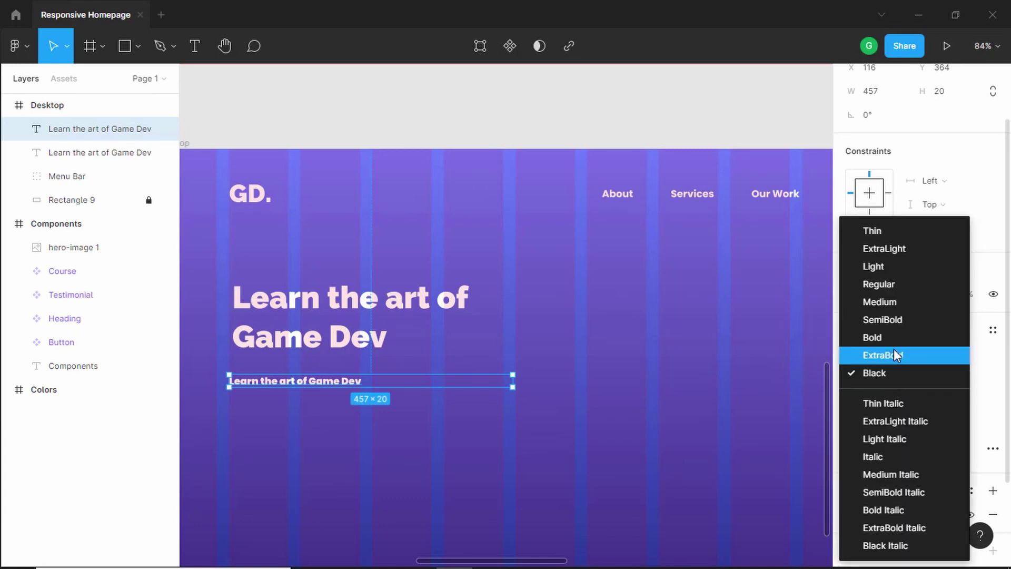
left_click(905, 286)
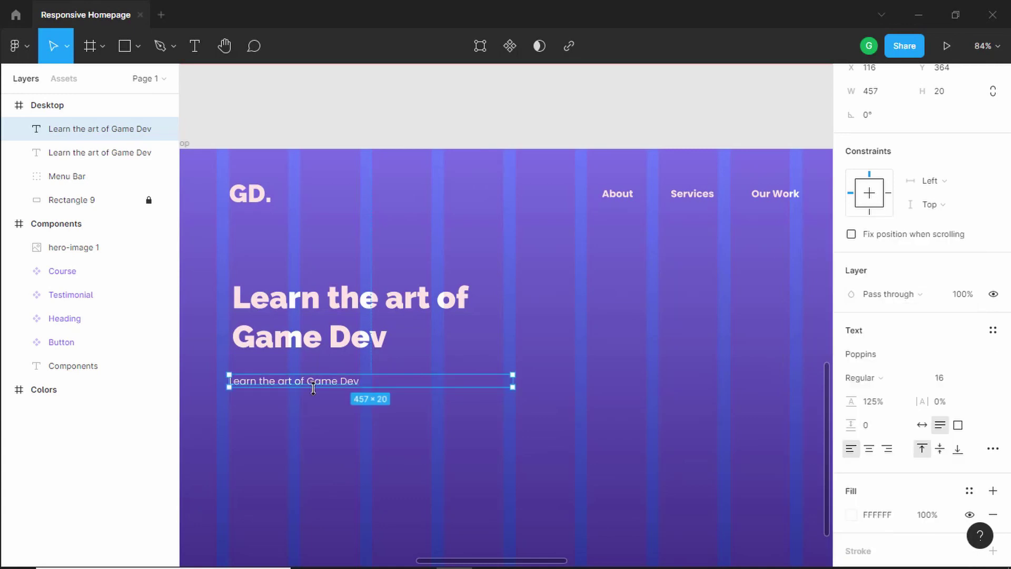
left_click(889, 408)
type("200")
key("Return")
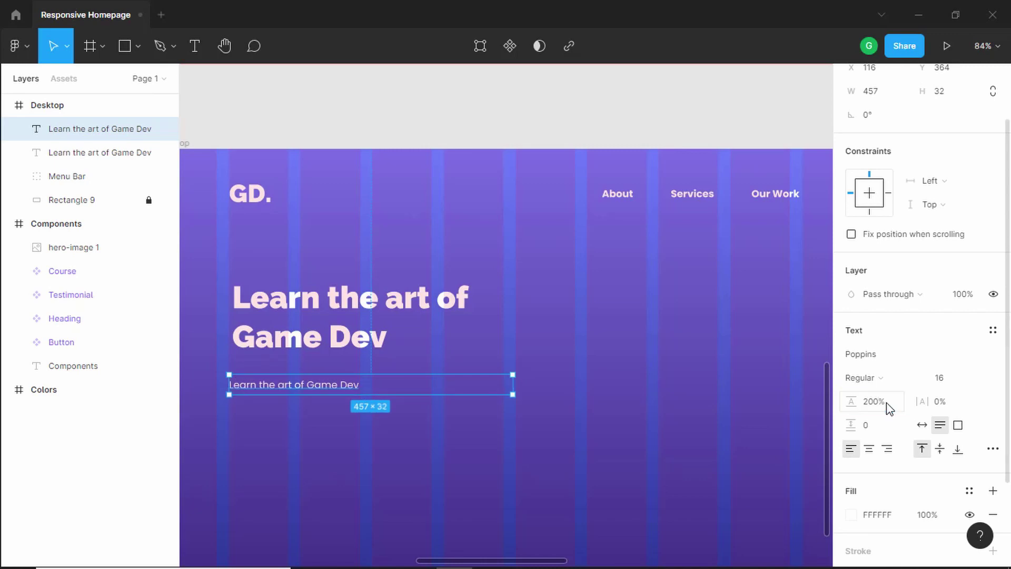
- Replace the copy's text with "This is a comprehensive course on Game Development. You will learn everything from generating an idea to publishing your games to different platforms."
key("shift+0")
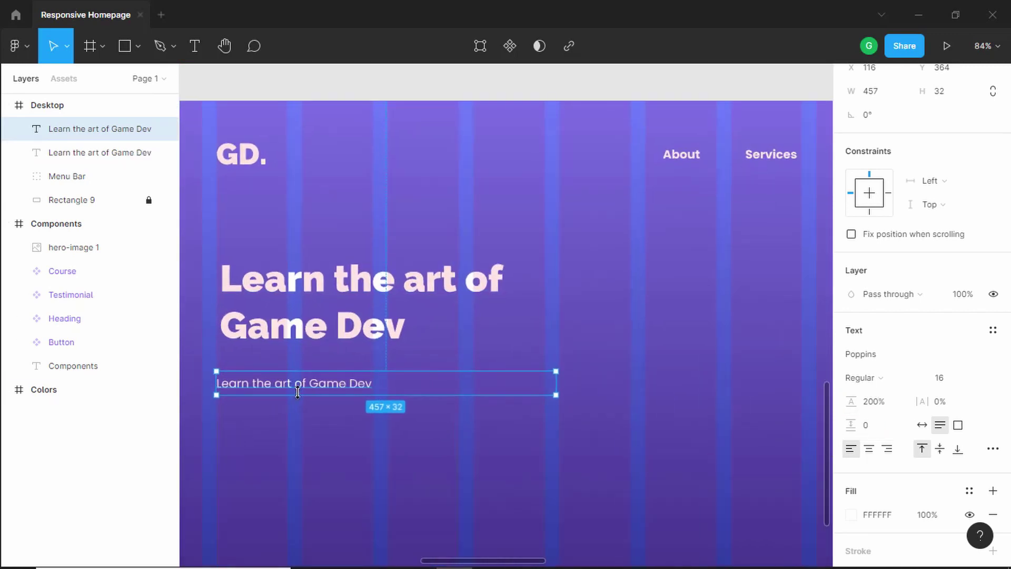
scroll(334, 377, "down", 2)
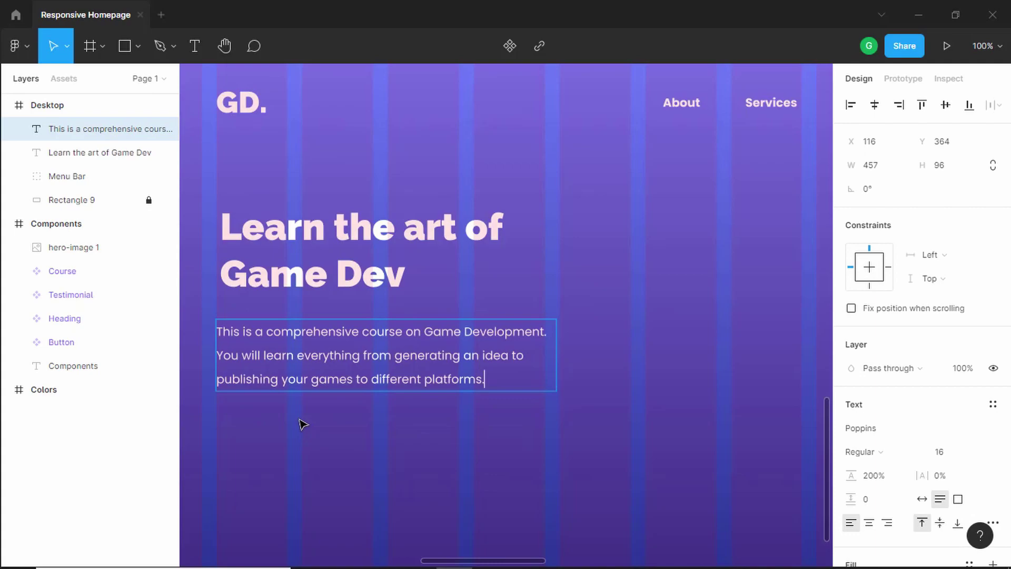
key("Escape")
scroll(300, 422, "down", 1)
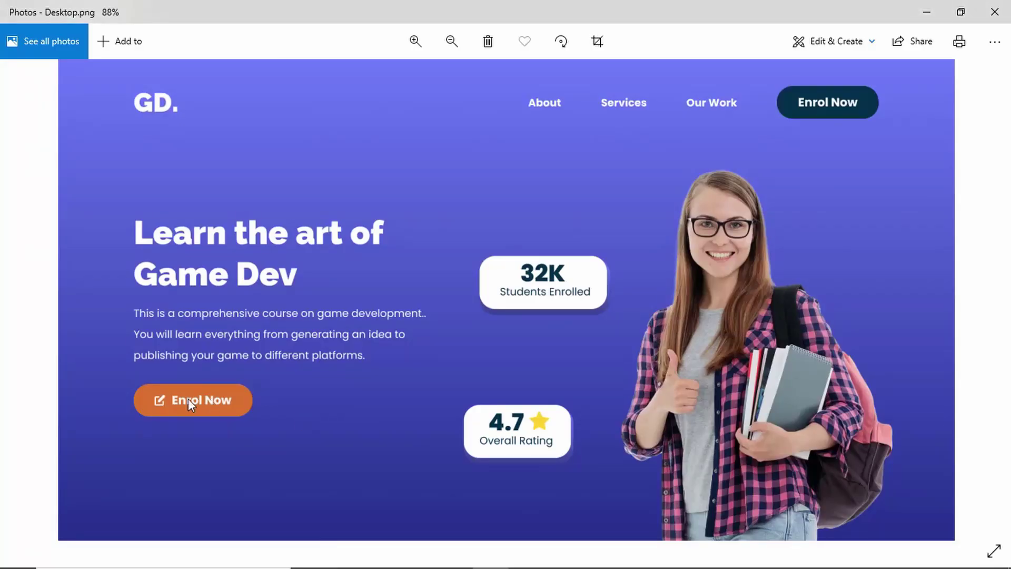
- Place an instance of the local Button component below the paragraph, aligned with its left edge at X 116, Y 490
key("alt+Tab")
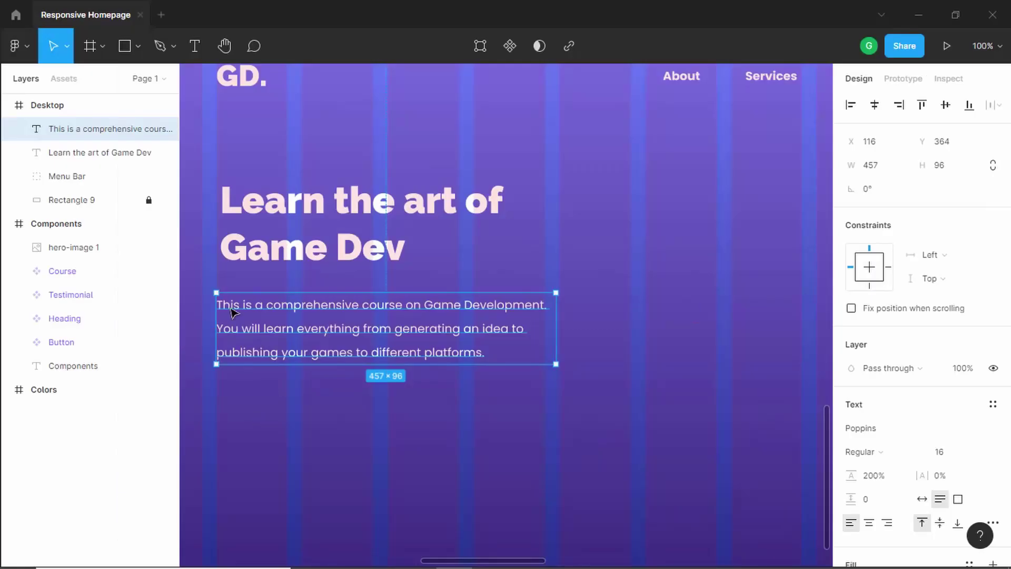
left_click(75, 82)
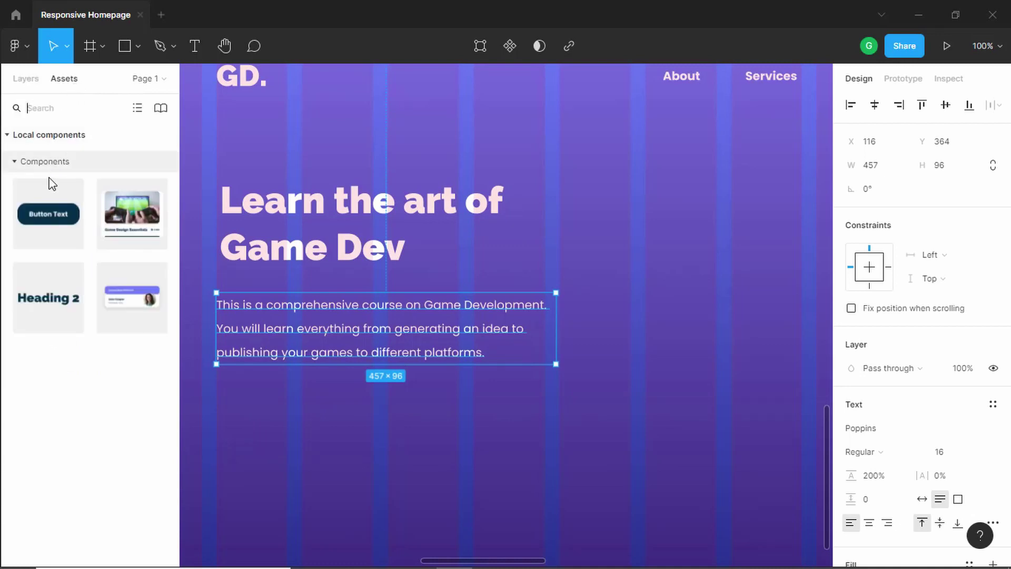
key("Escape")
left_click_drag(34, 219, 269, 411)
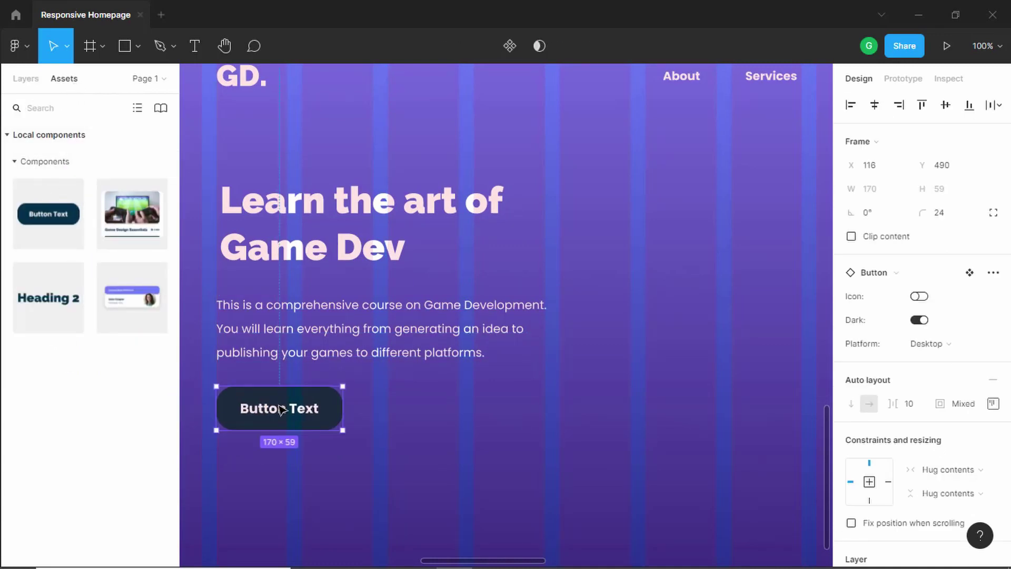
- Switch the new button's Dark property off and its Icon property on, and change its label to "Enrol Now"
left_click(919, 320)
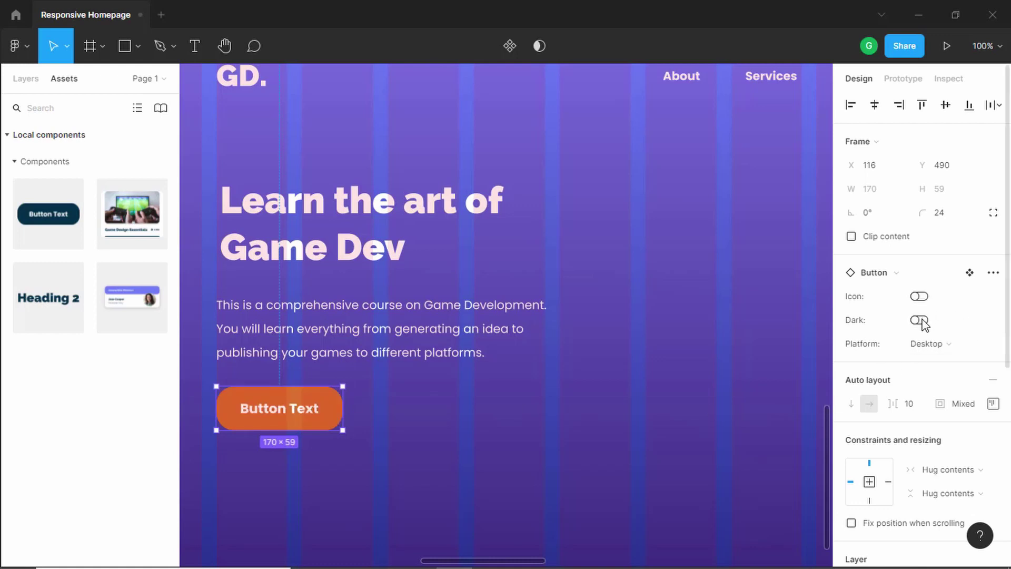
left_click(920, 296)
double_click(295, 409)
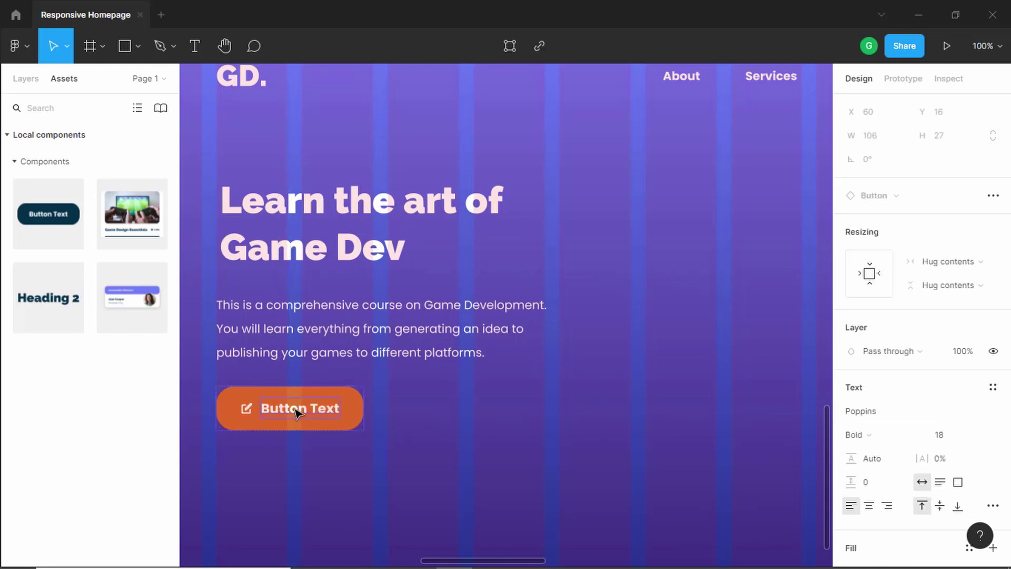
double_click(296, 408)
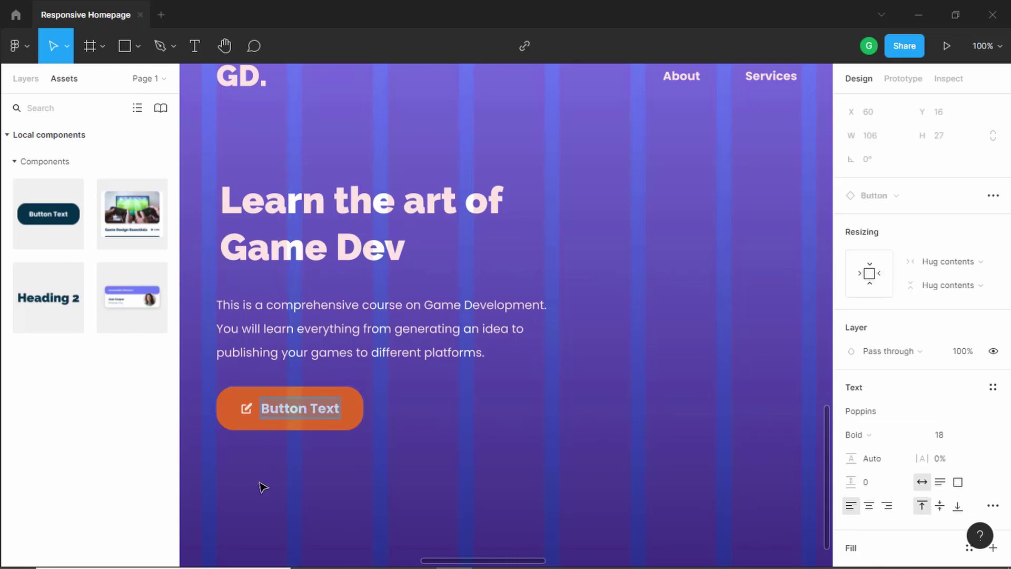
type("Enrol Now")
key("Escape")
- Shift the heading left to X 116 so its left edge lines up with the logo and the paragraph
scroll(197, 248, "down", 3)
scroll(197, 248, "up", 5)
scroll(205, 242, "up", 3)
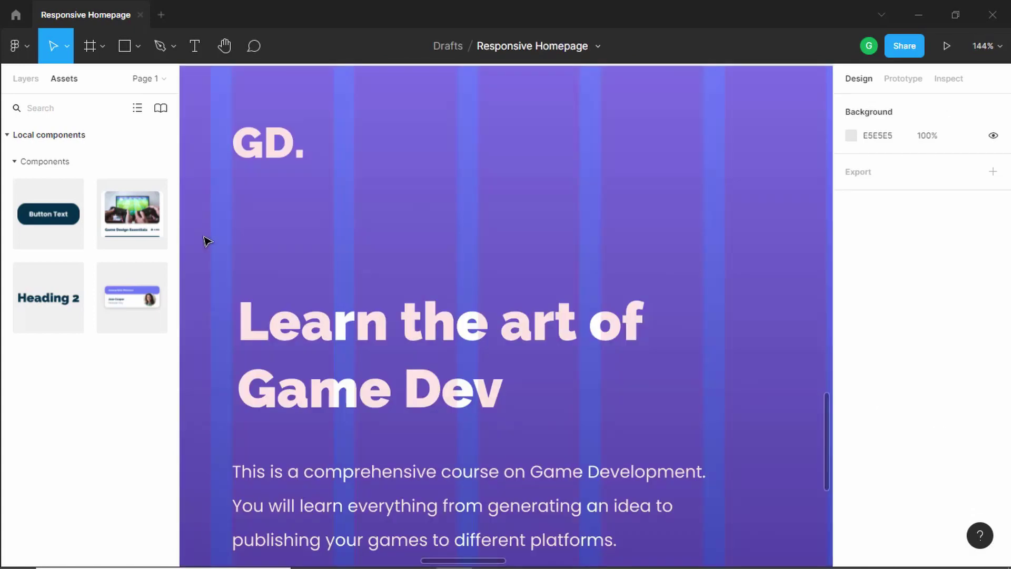
left_click(402, 331)
left_click_drag(398, 333, 395, 331)
- Tighten the hero spacing by moving the paragraph up to Y 352 and the orange button up to Y 477
scroll(395, 330, "down", 3)
left_click_drag(338, 422, 365, 337)
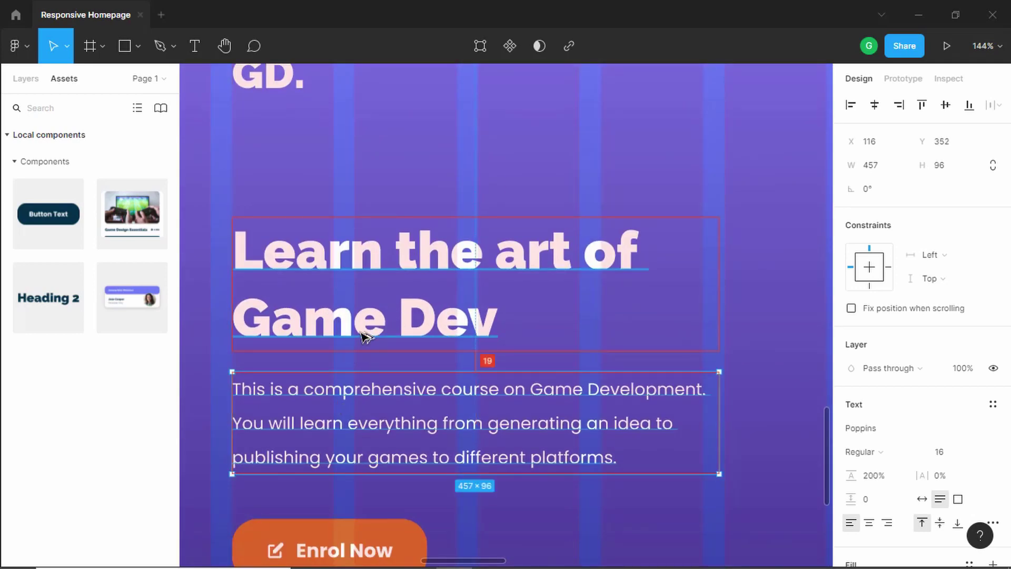
scroll(364, 337, "down", 3)
left_click(322, 466)
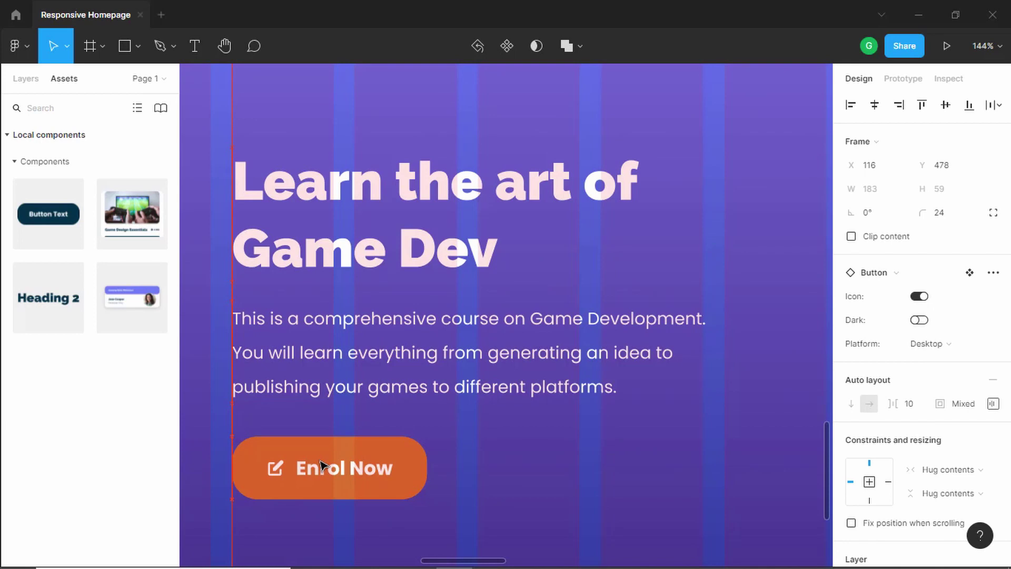
- Select the heading, paragraph and orange button together and move them slightly down within the Desktop frame
scroll(349, 393, "down", 5)
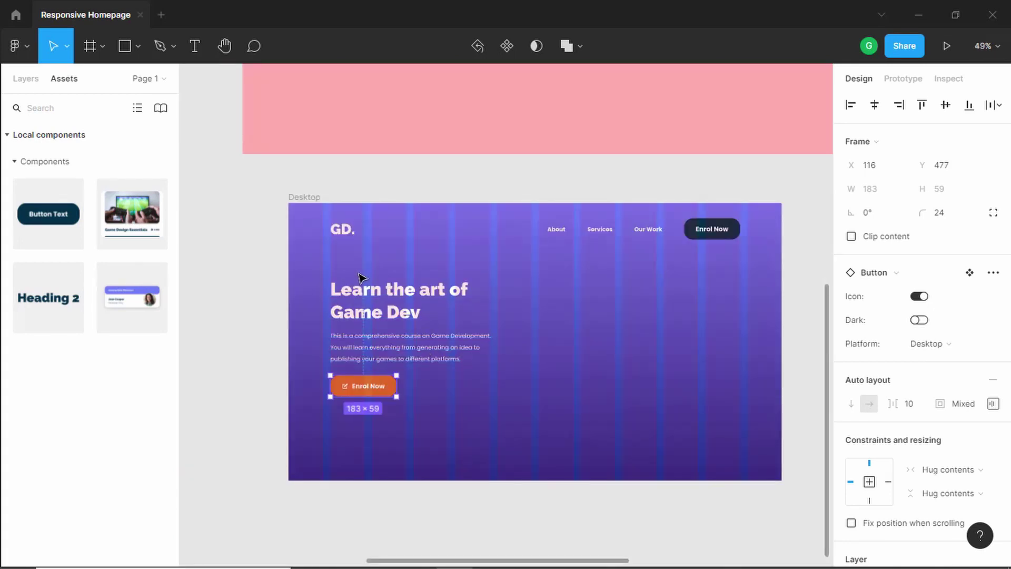
left_click_drag(268, 265, 573, 463)
scroll(411, 297, "up", 2)
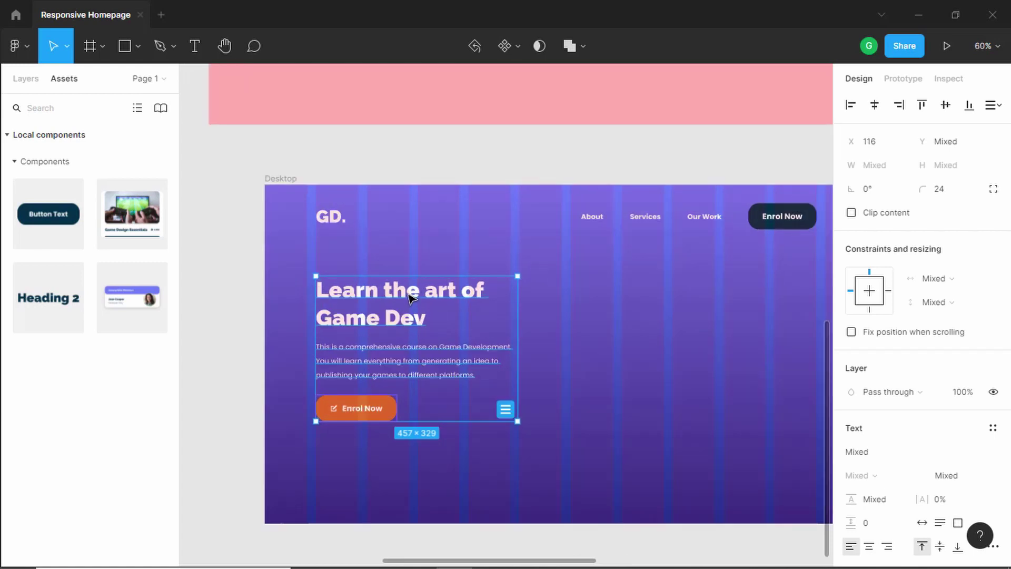
left_click_drag(410, 299, 410, 306)
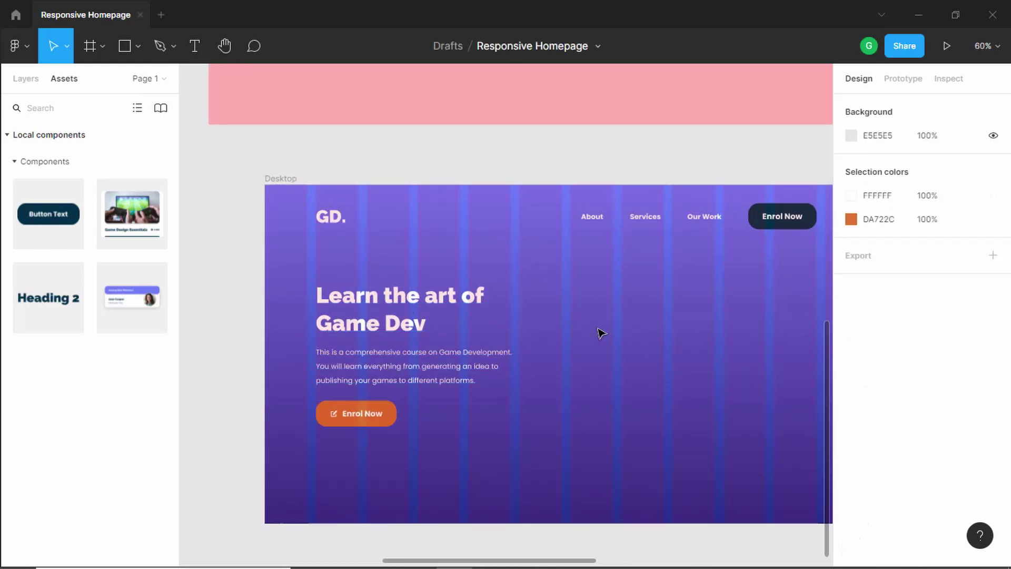
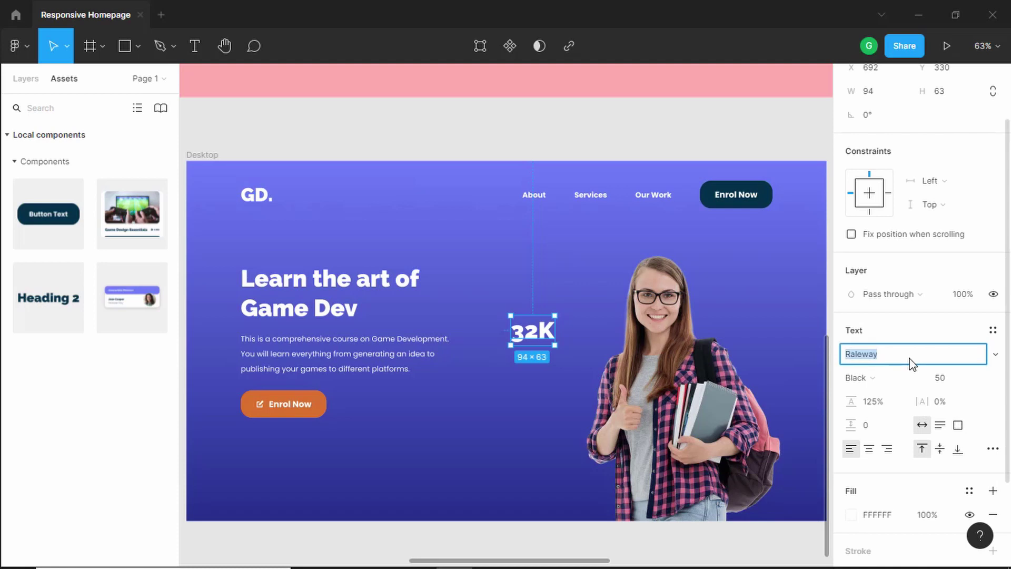
- Change the "32K" text's font to Poppins with the ExtraBold weight
type("Poppins")
key("Return")
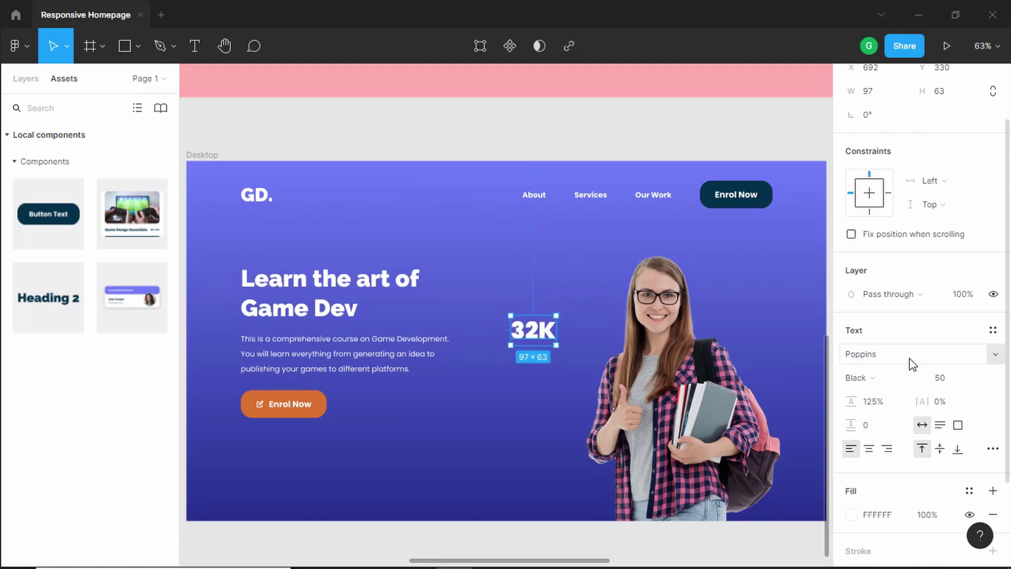
left_click(897, 388)
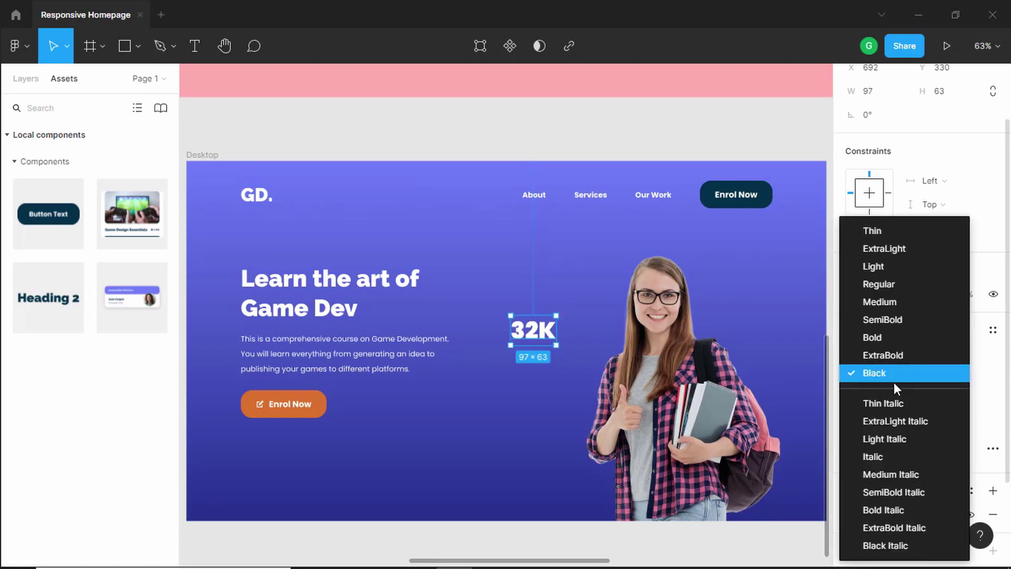
left_click(908, 362)
scroll(822, 363, "up", 3)
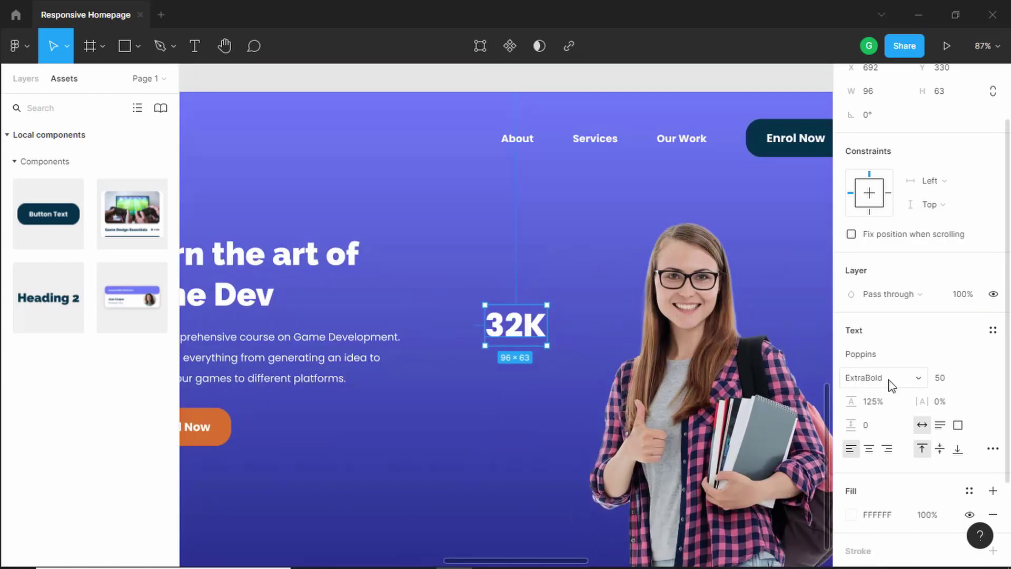
- Change the "32K" text's font weight to Bold
left_click(890, 381)
left_click(901, 334)
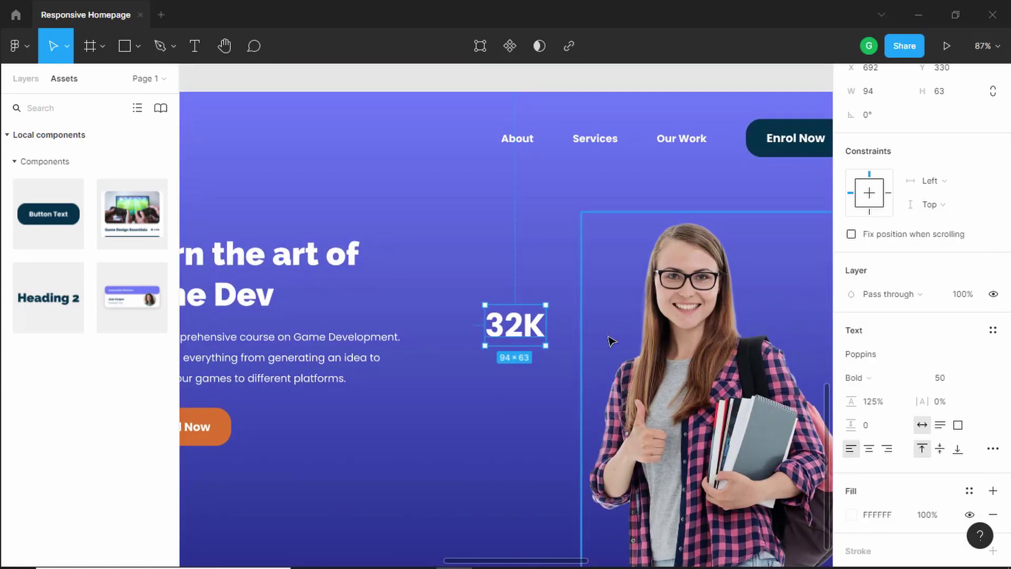
scroll(566, 347, "down", 2)
- Switch to the Desktop.png reference in Photos and examine the students statistic card's text, layout and background
key("alt+Tab")
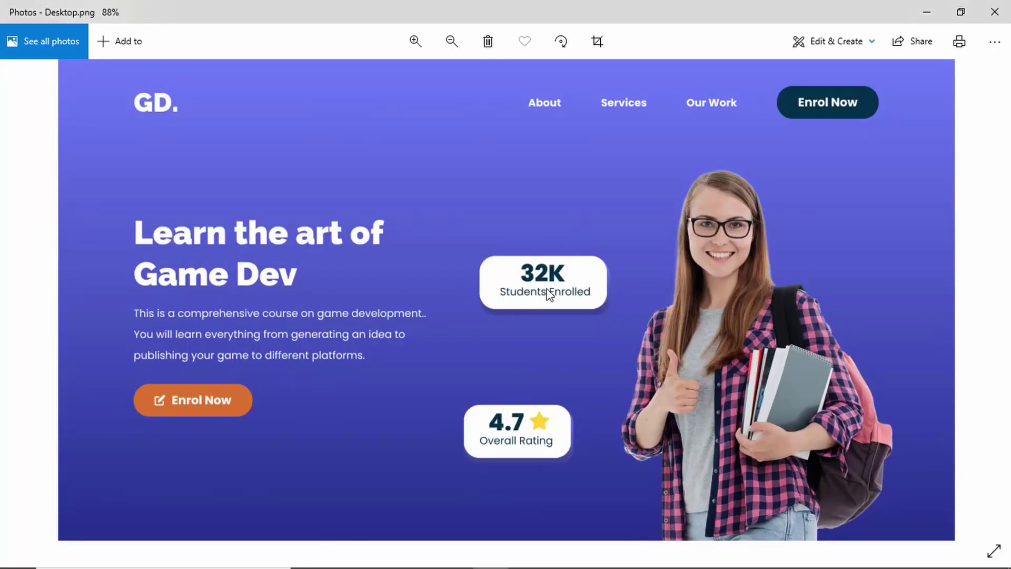
key("alt+Tab")
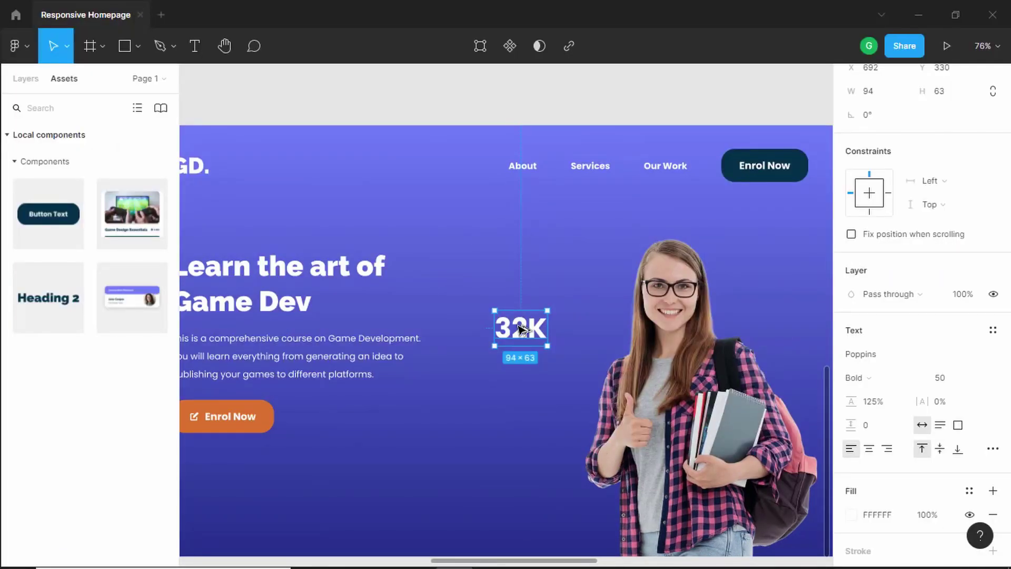
key("alt+Tab")
scroll(542, 333, "up", 2)
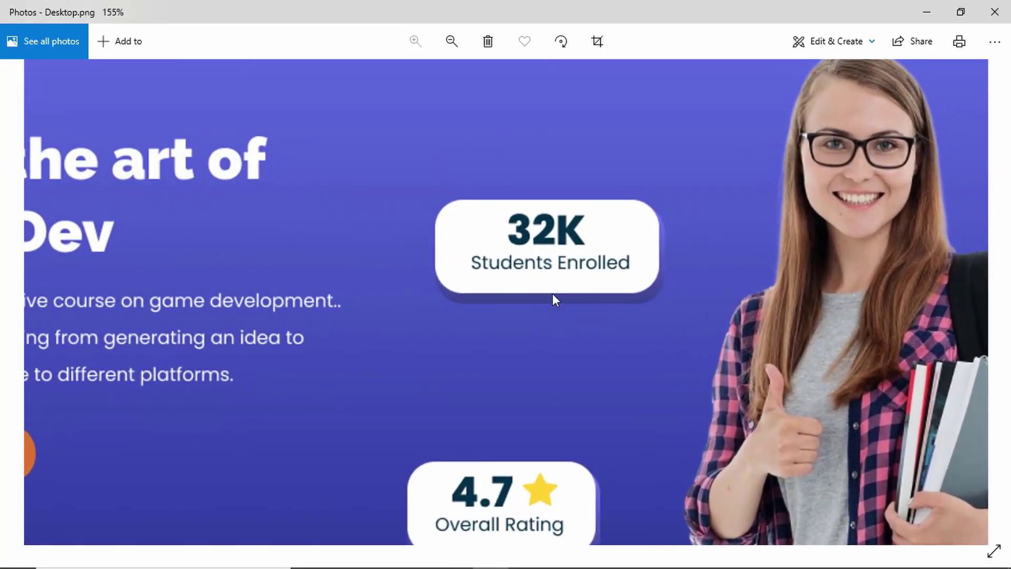
scroll(553, 294, "down", 3)
key("alt+Tab")
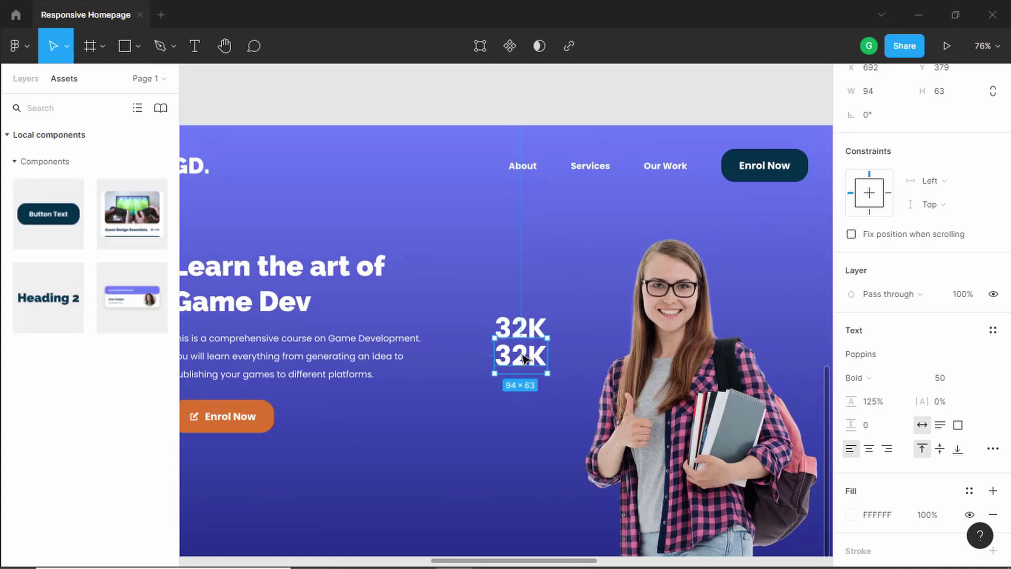
- Duplicate the "32K" text directly below itself and replace the copy's wording with "Students Enrolled"
key("Return")
type("S")
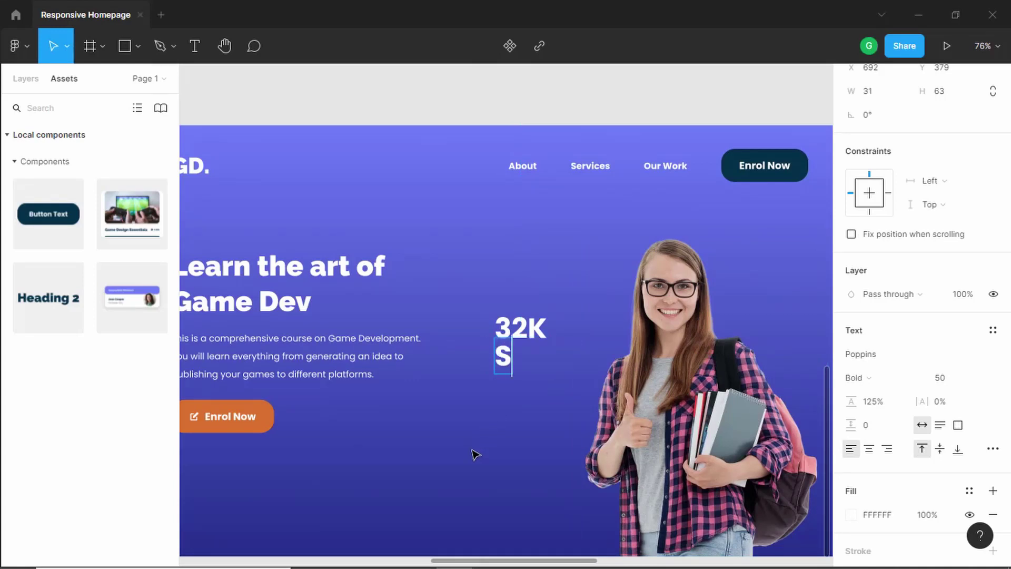
type("tudents E")
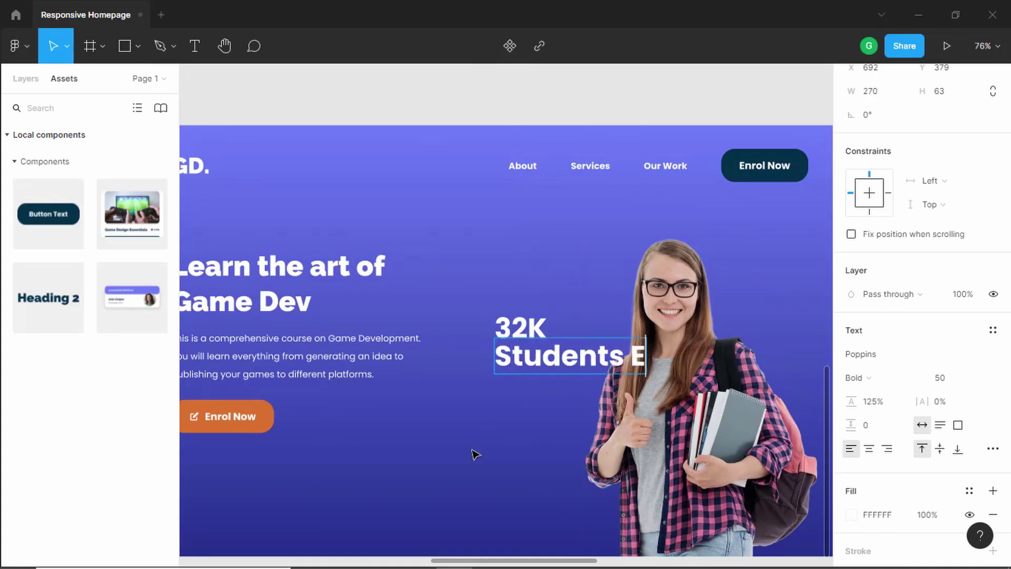
type("nrolled")
key("Escape")
- Set the "32K" text's font size to 36 and its fill to the dark navy document color 023047
left_click(519, 329)
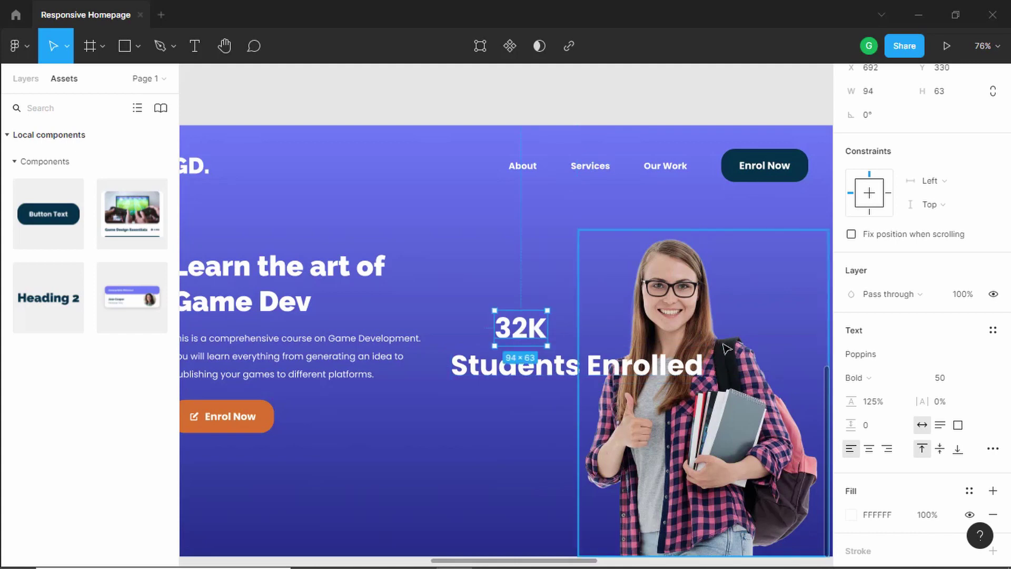
left_click(952, 384)
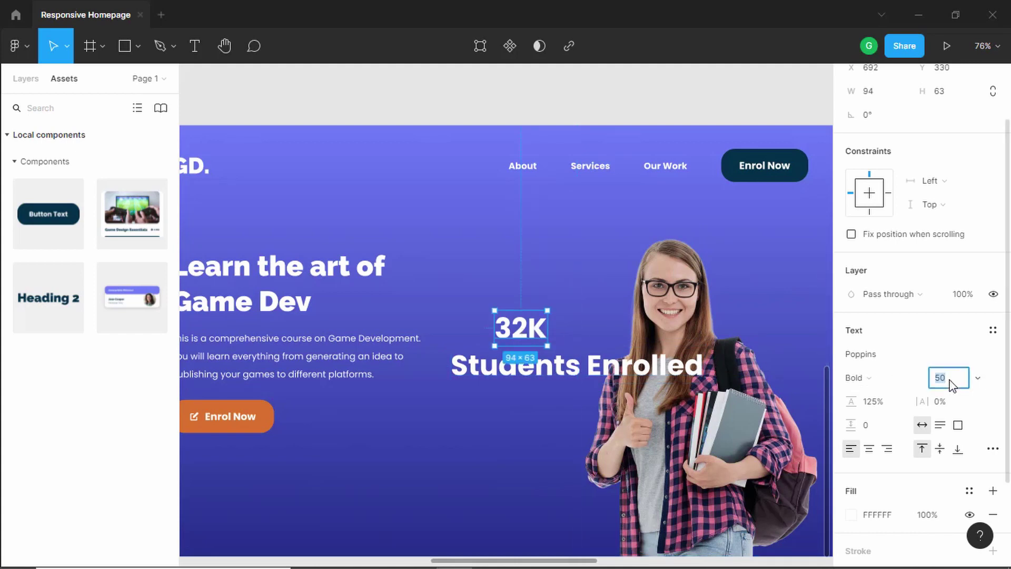
type("36")
key("Return")
scroll(774, 347, "up", 1)
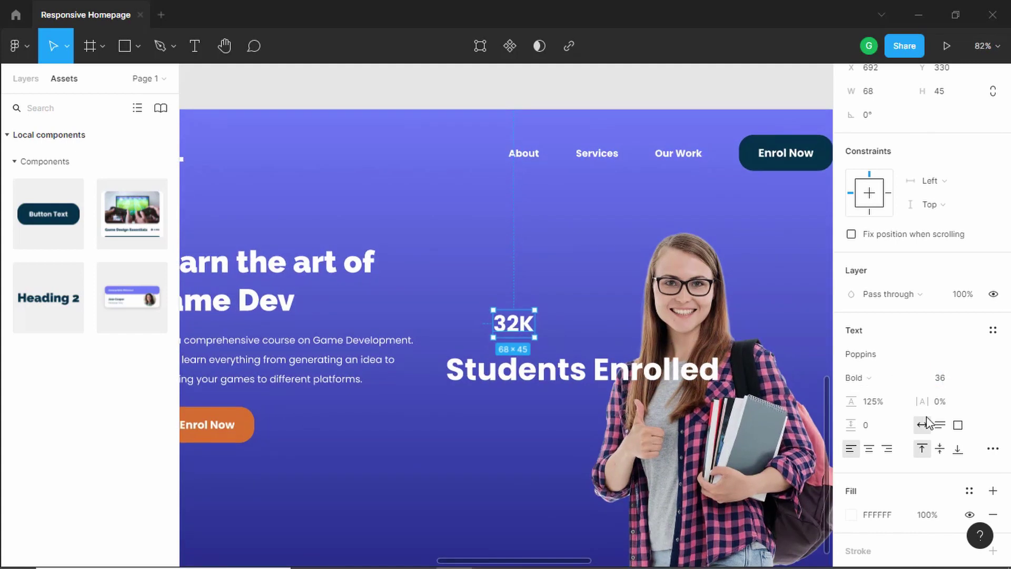
scroll(910, 445, "down", 2)
left_click(851, 402)
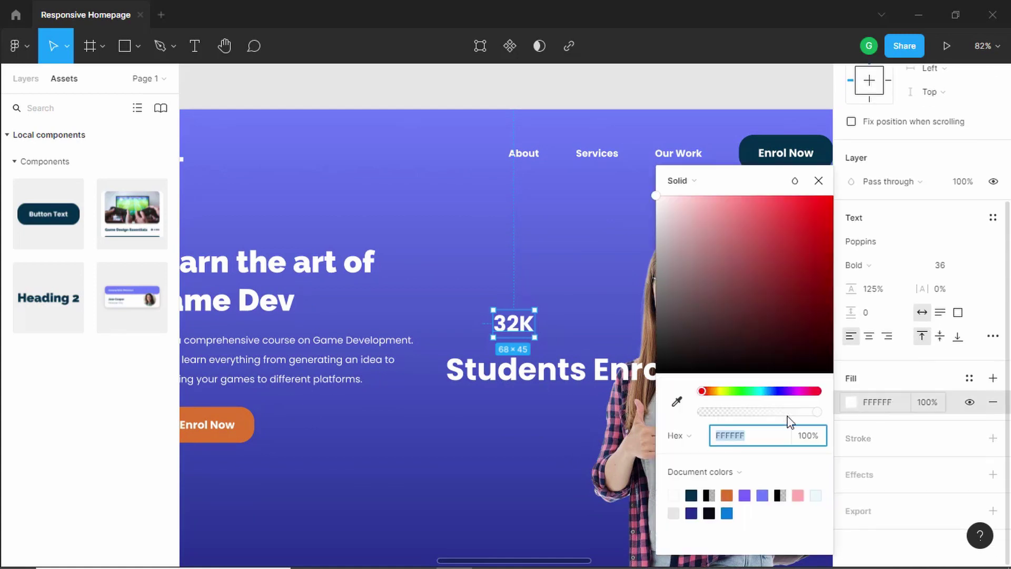
left_click(691, 495)
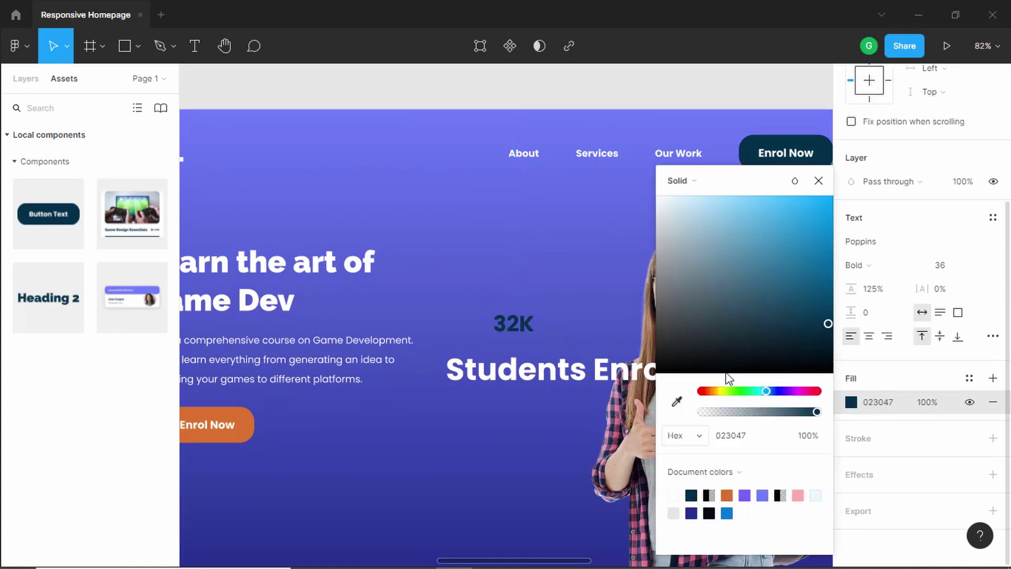
- Set the "Students Enrolled" text to font size 16 with the Regular weight
left_click(534, 386)
left_click(535, 386)
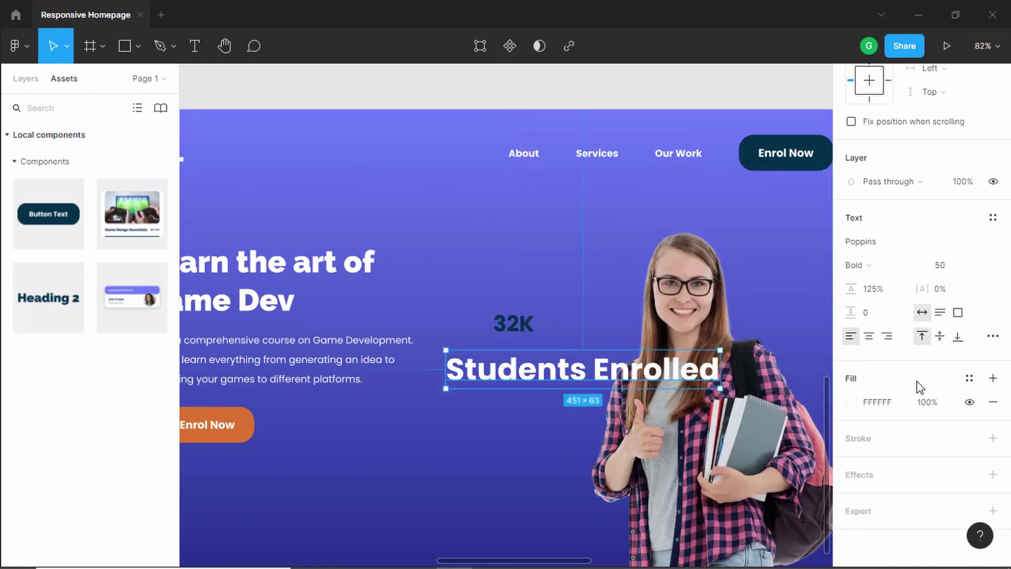
left_click(957, 265)
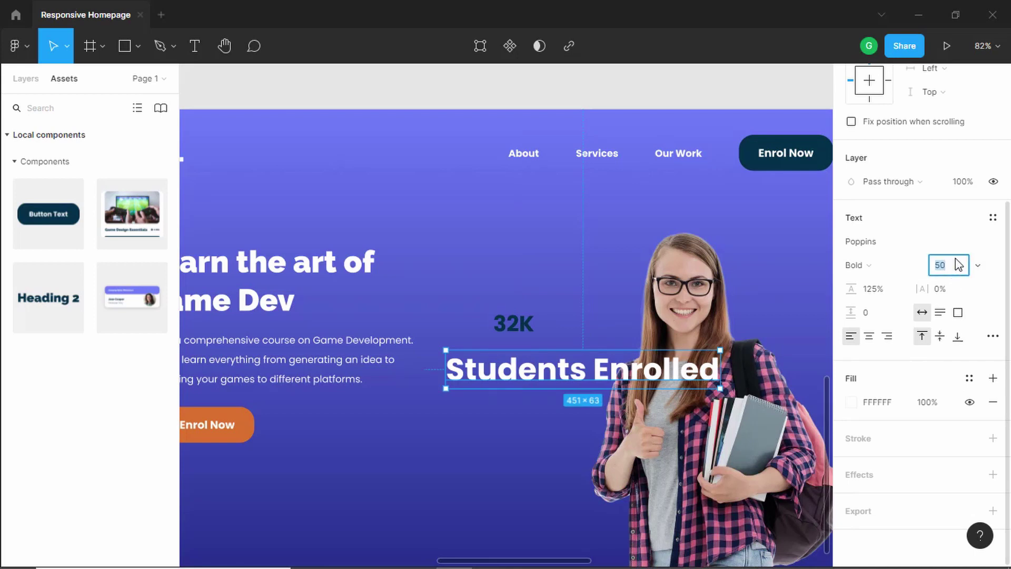
type("16")
key("Return")
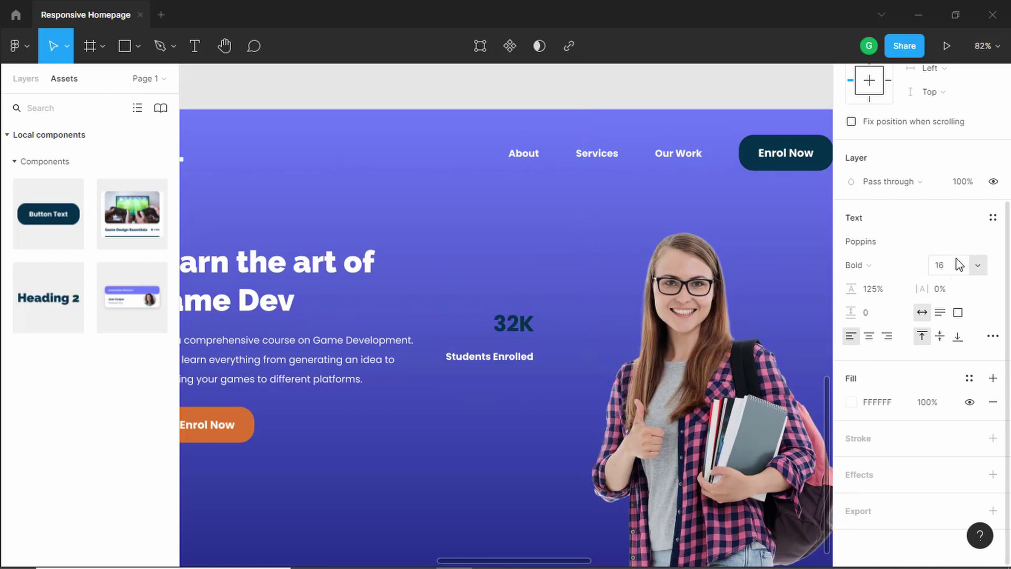
left_click(882, 265)
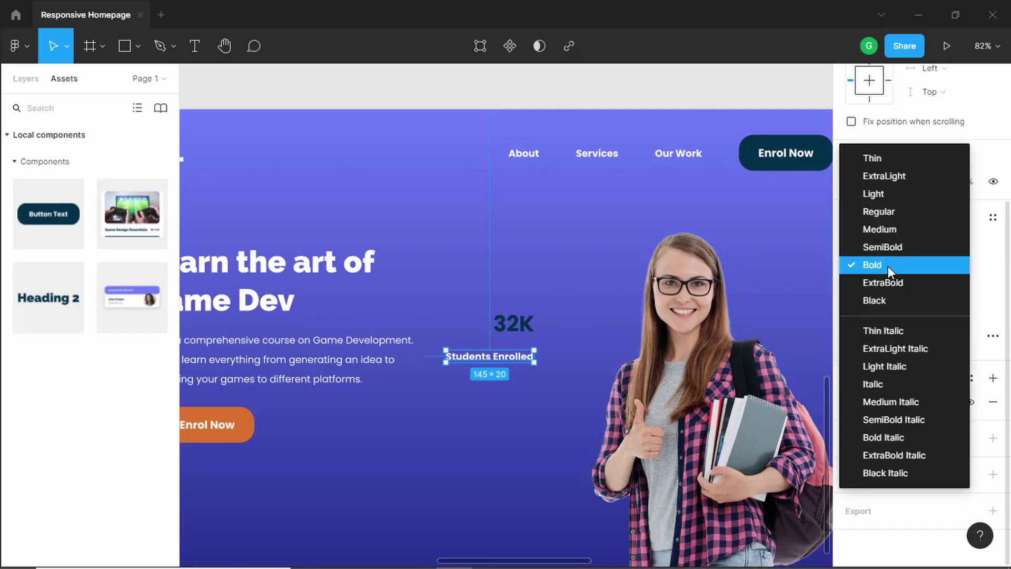
left_click(902, 213)
- Centre the "Students Enrolled" text closely beneath "32K" and fill it with the dark navy document color 023047
scroll(500, 369, "up", 5)
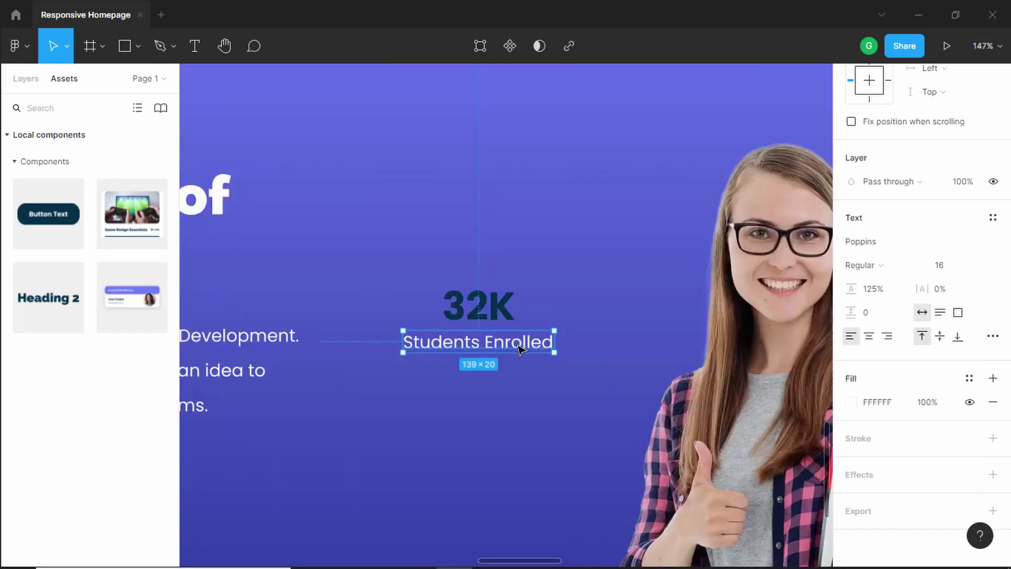
scroll(925, 367, "up", 4)
scroll(925, 368, "down", 4)
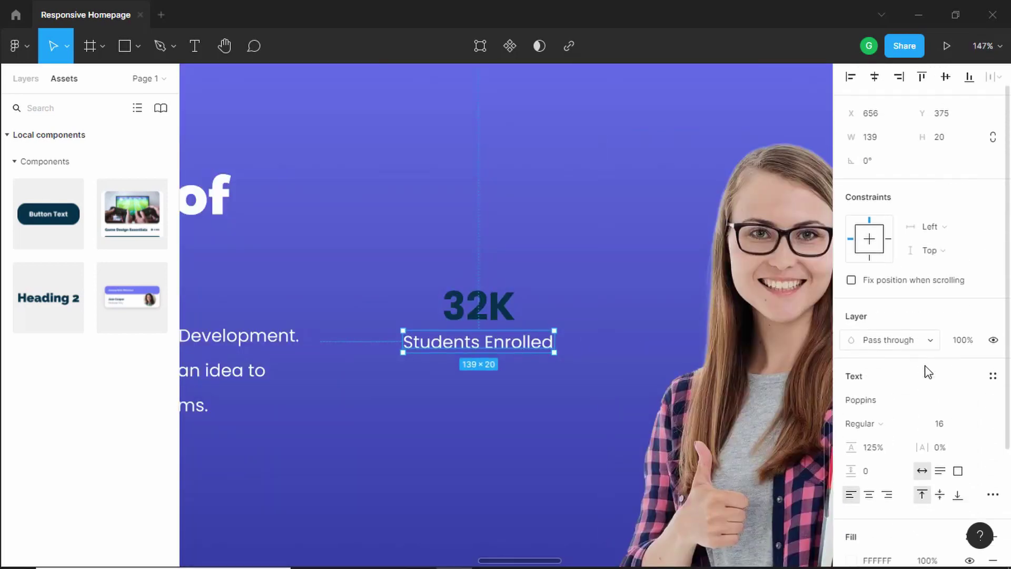
left_click(851, 401)
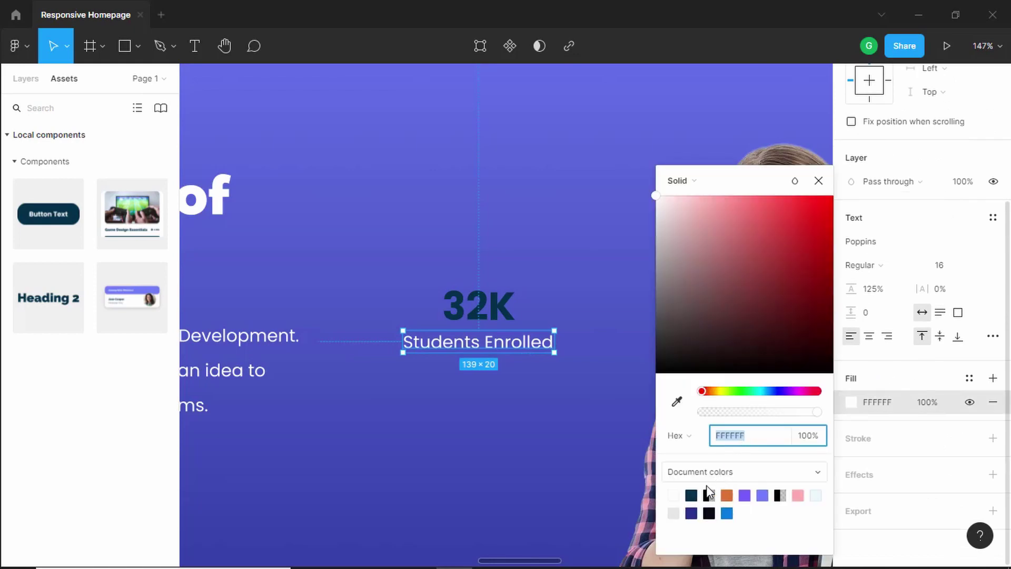
left_click(692, 495)
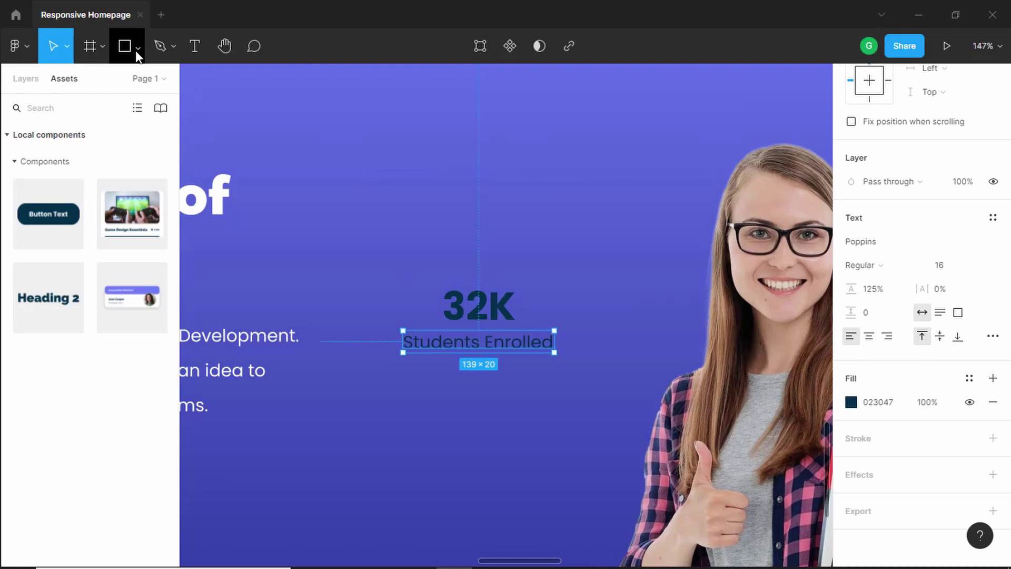
- Place a 100 × 100 rectangle over the first part of the students statistic, at about X 637, Y 311
left_click(124, 47)
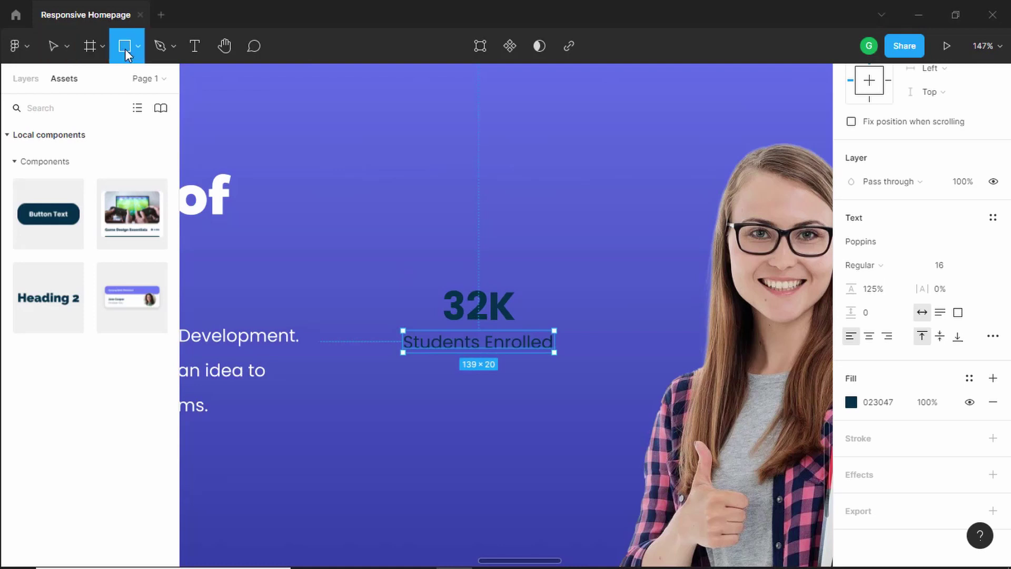
left_click(394, 268)
left_click_drag(399, 267, 442, 316)
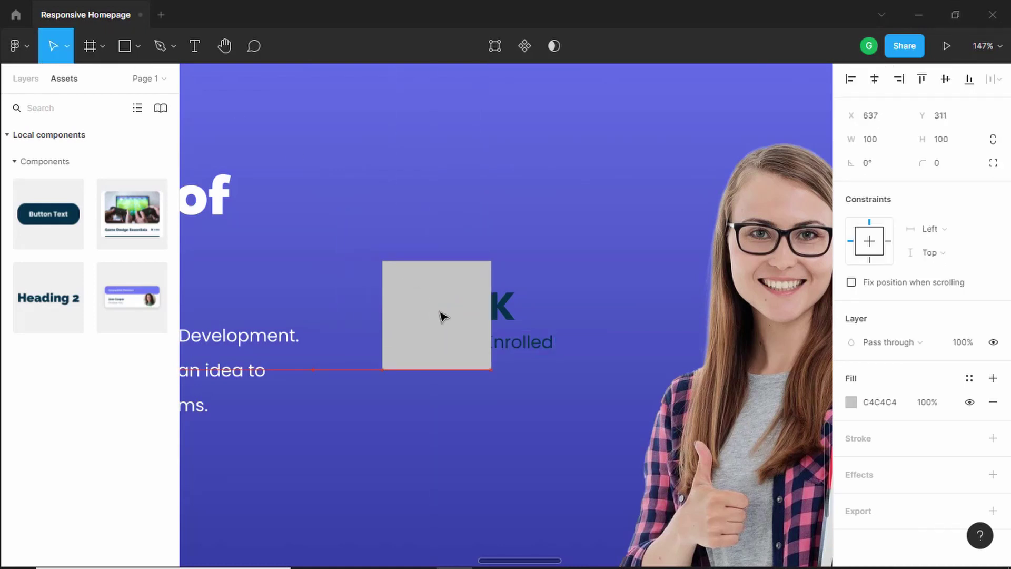
- Send the gray rectangle backward in the layer order so it sits behind both the "Students Enrolled" and "32K" texts
left_click(26, 80)
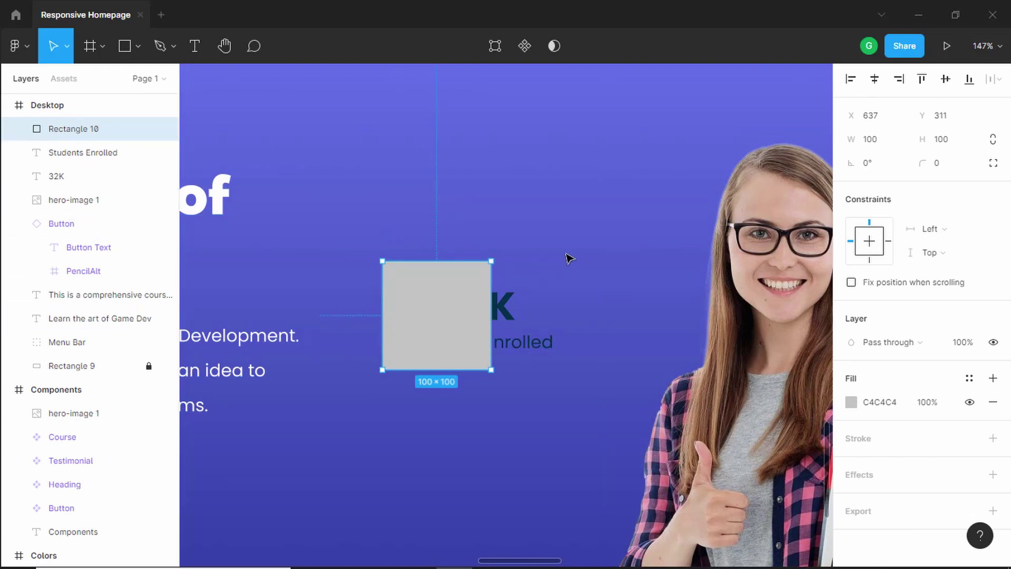
key("ctrl+bracketleft")
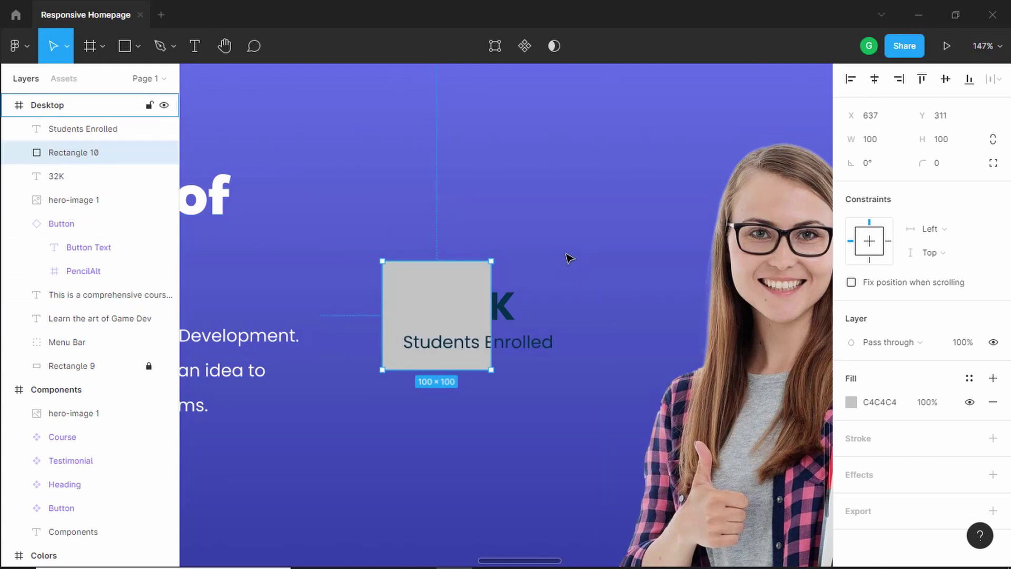
key("ctrl+bracketleft")
key("ctrl+bracketleft")
key("ctrl+bracketleft")
key("ctrl+bracketright")
key("ctrl+bracketright")
key("ctrl+bracketright")
key("ctrl+bracketright")
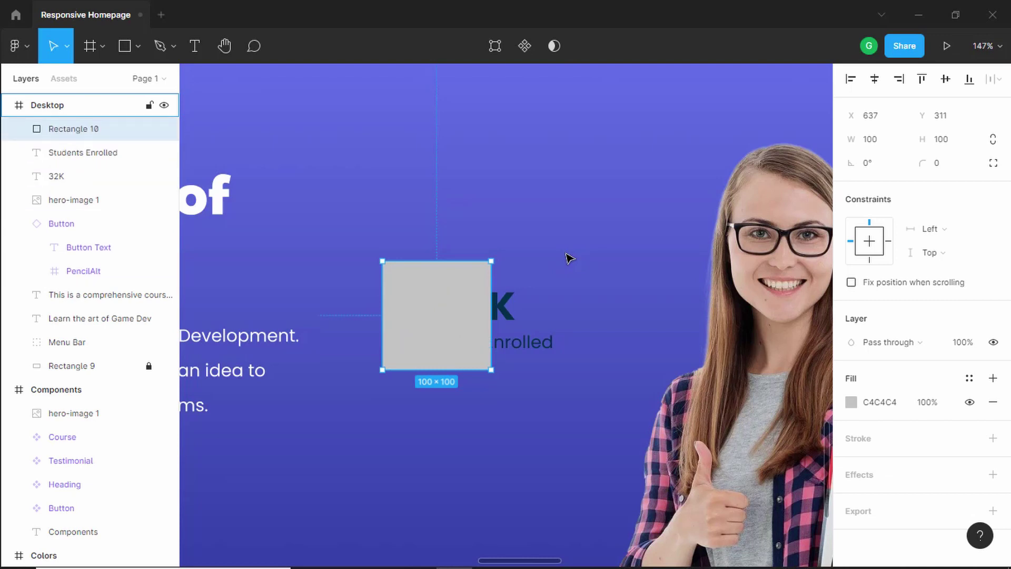
key("ctrl+bracketleft")
key("ctrl+bracketleft")
key("ctrl+bracketleft")
key("ctrl+bracketright")
key("ctrl+bracketright")
key("ctrl+bracketright")
key("ctrl+bracketleft")
key("ctrl+bracketleft")
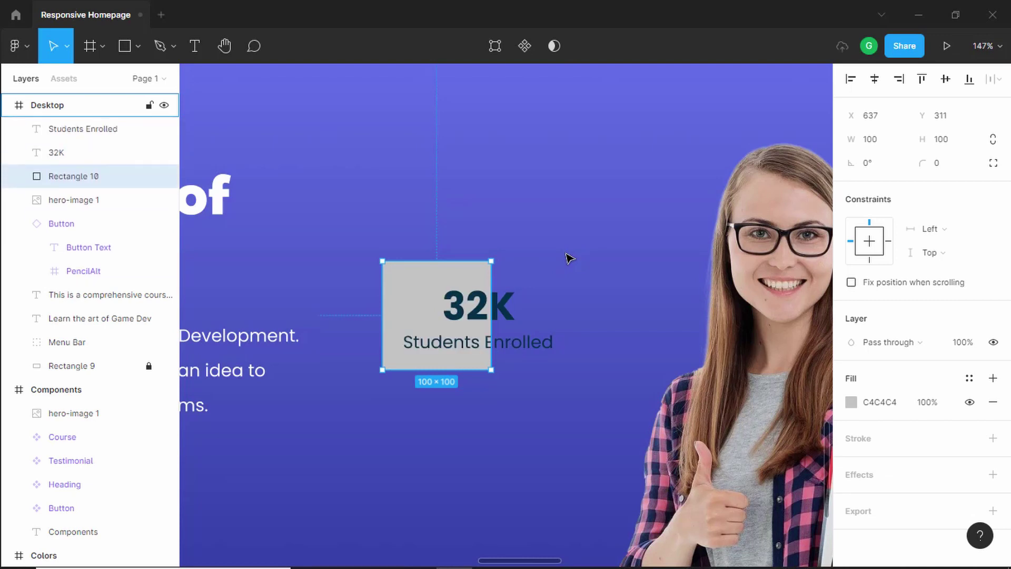
- Widen the gray rectangle to about 206 × 100 and move it to about X 623, Y 317, centred behind the statistic texts
left_click_drag(489, 297, 594, 293)
left_click_drag(381, 315, 370, 315)
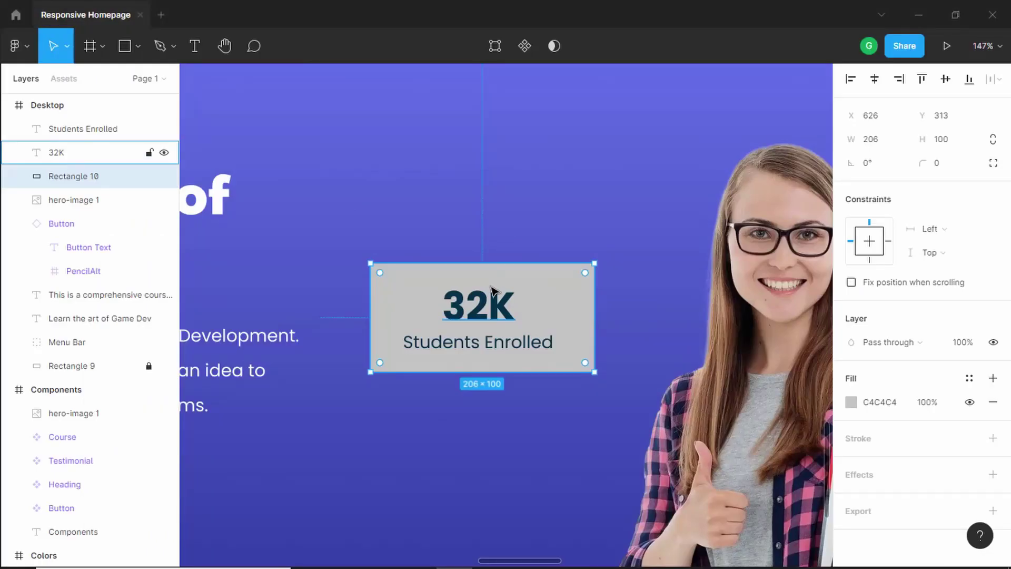
left_click_drag(537, 281, 542, 291)
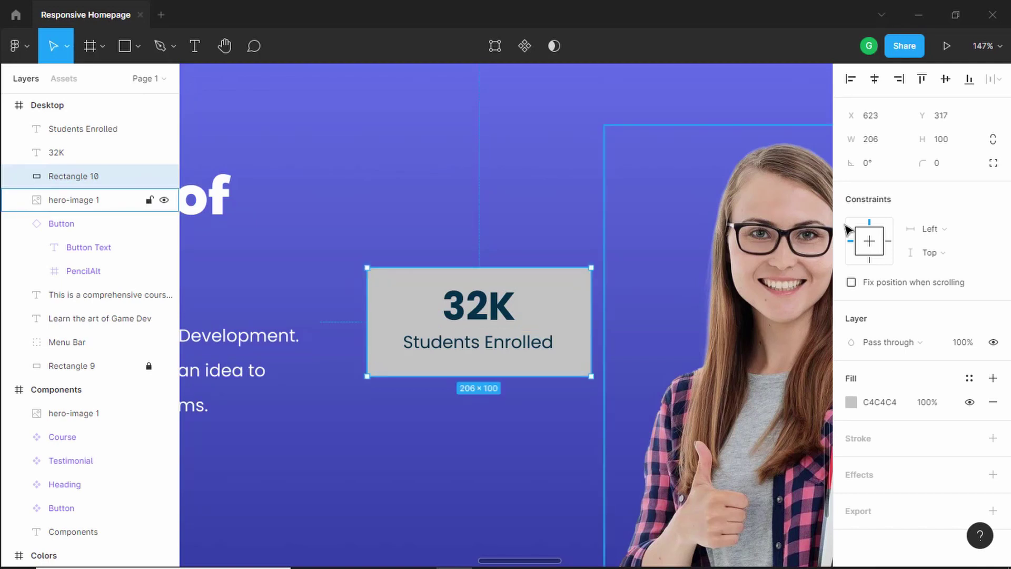
- Give the statistic's background rectangle a corner radius of 24 and a white FFFFFF fill
left_click(947, 169)
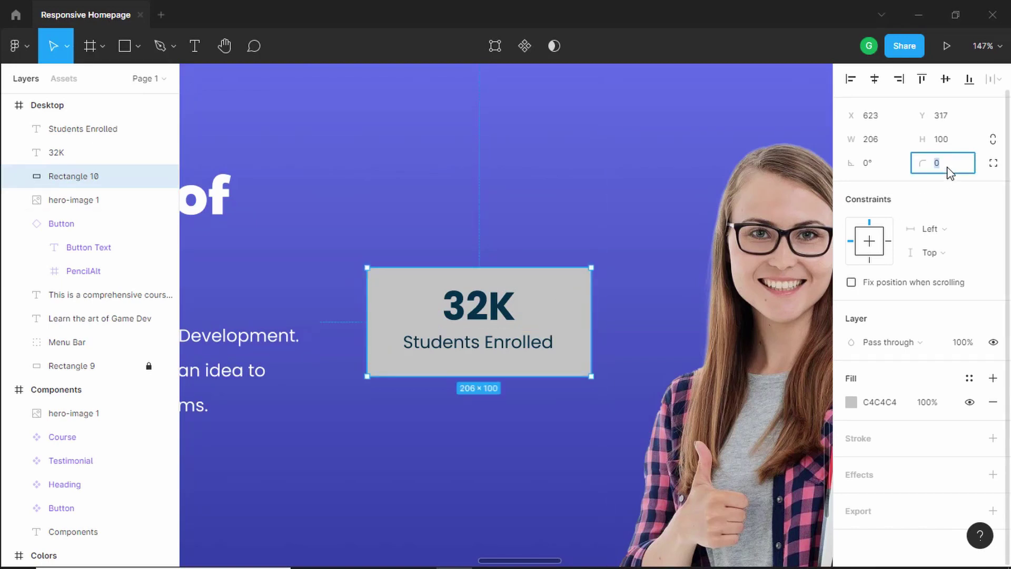
type("24")
key("Return")
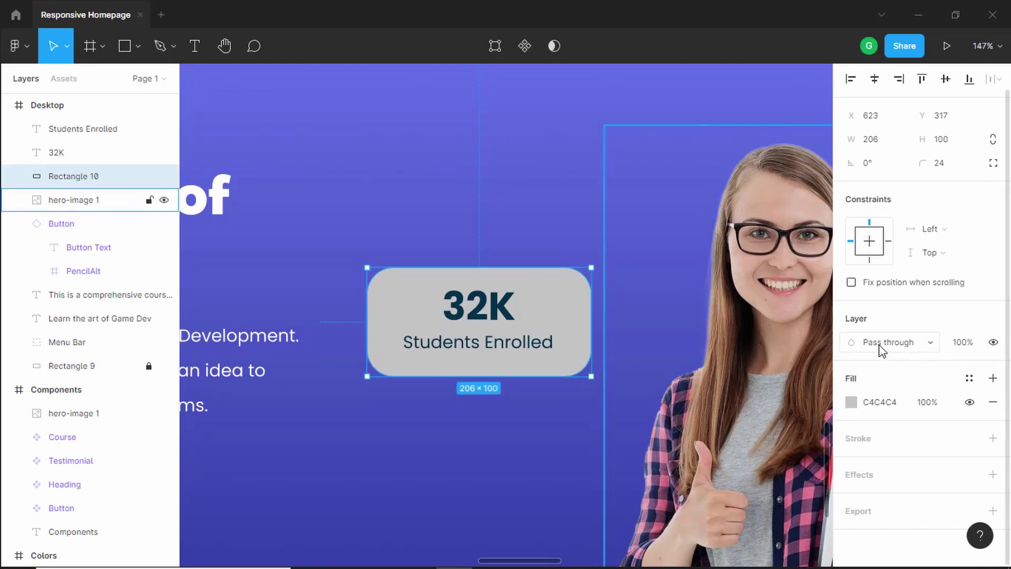
left_click(851, 401)
type("FFFFFF")
key("Return")
key("Escape")
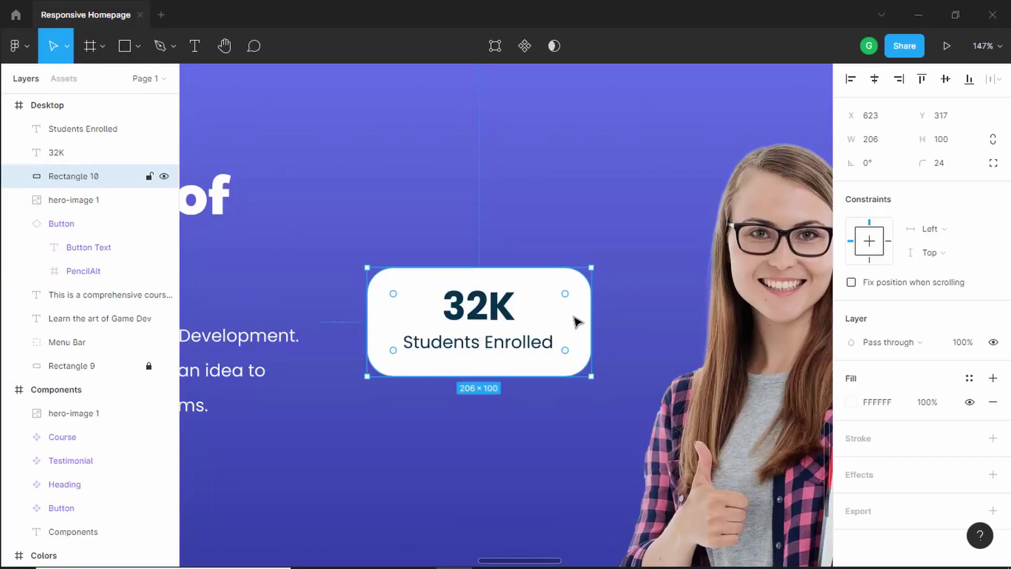
- Duplicate the white card, offset the copy to about X 630, Y 325, and fill it with purple 7B61FF
key("ctrl+d")
left_click_drag(584, 337, 586, 343)
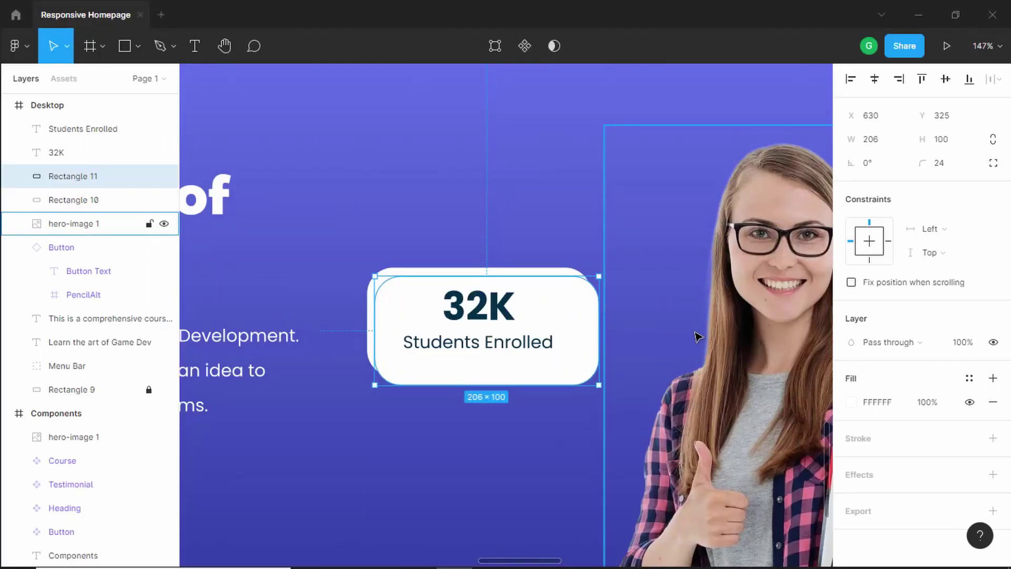
left_click(850, 402)
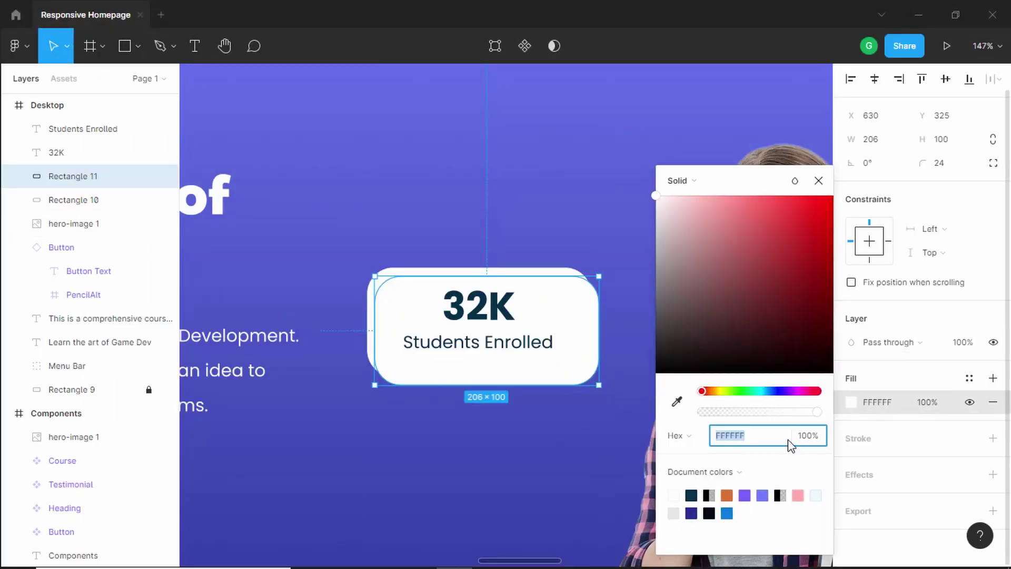
left_click(745, 494)
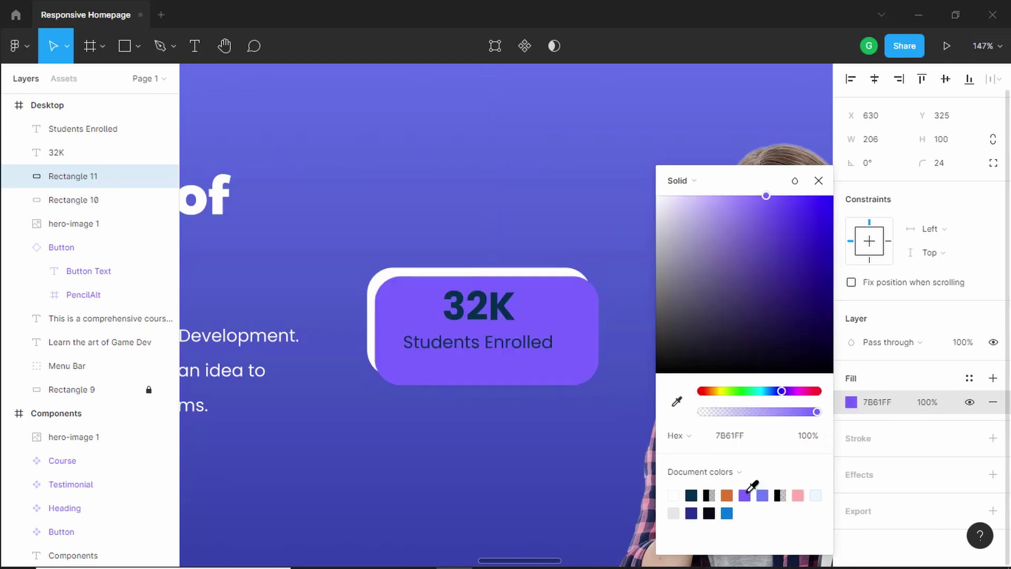
left_click(818, 181)
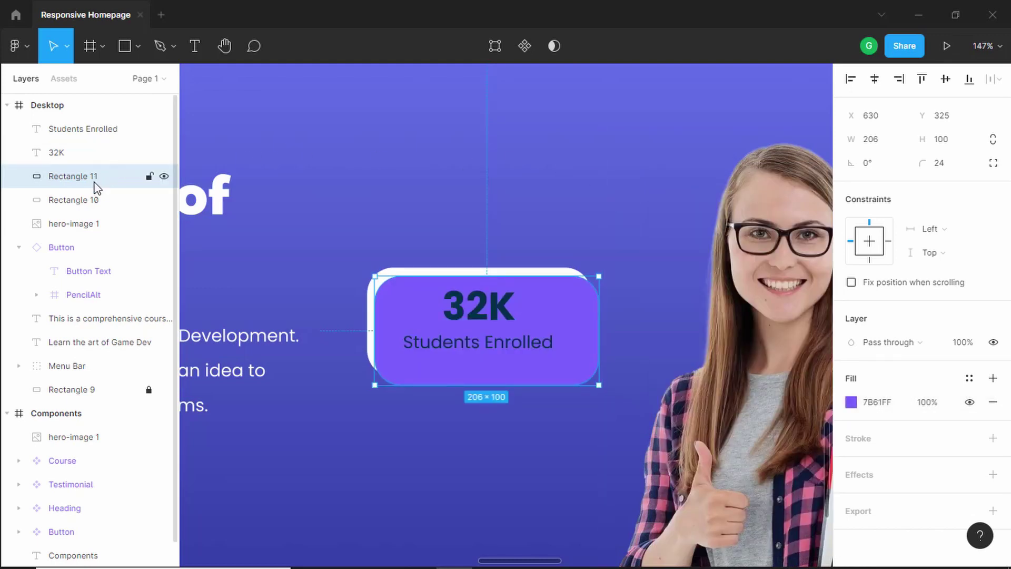
- Send the purple rectangle behind the white card and change its fill to a linear gradient with start colour 6F7DFB
left_click_drag(96, 187, 95, 214)
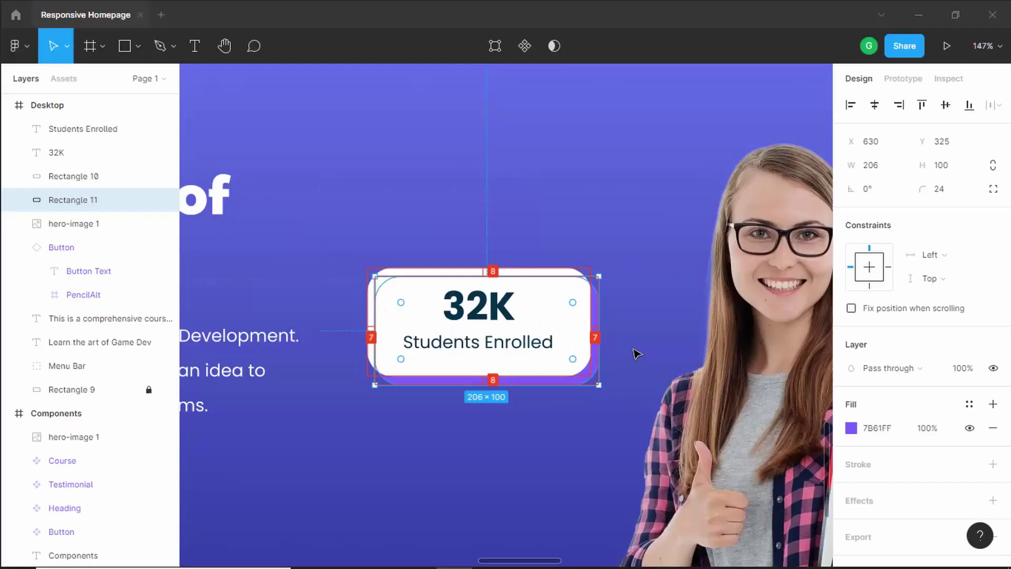
left_click(851, 427)
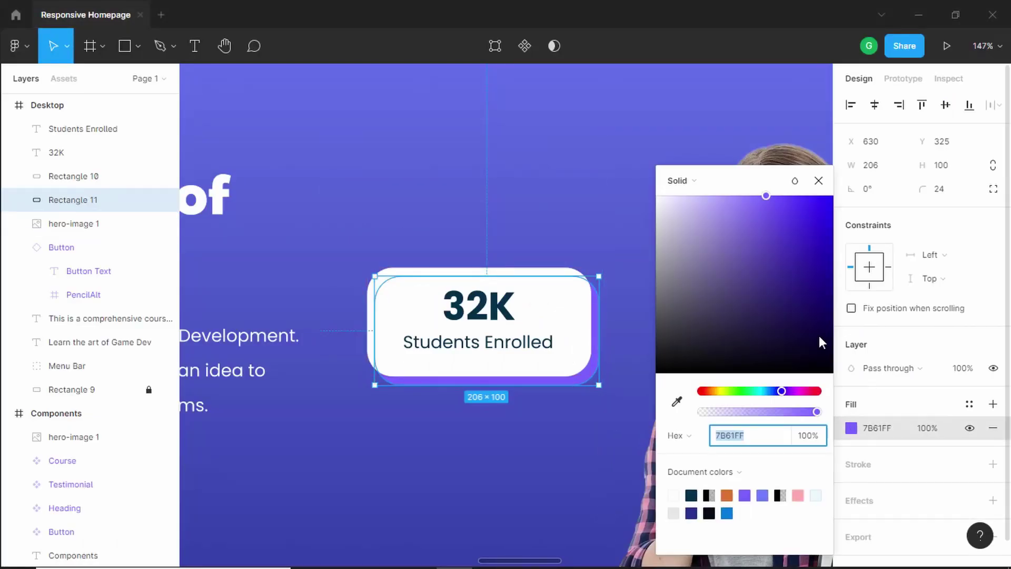
left_click(696, 182)
left_click(704, 198)
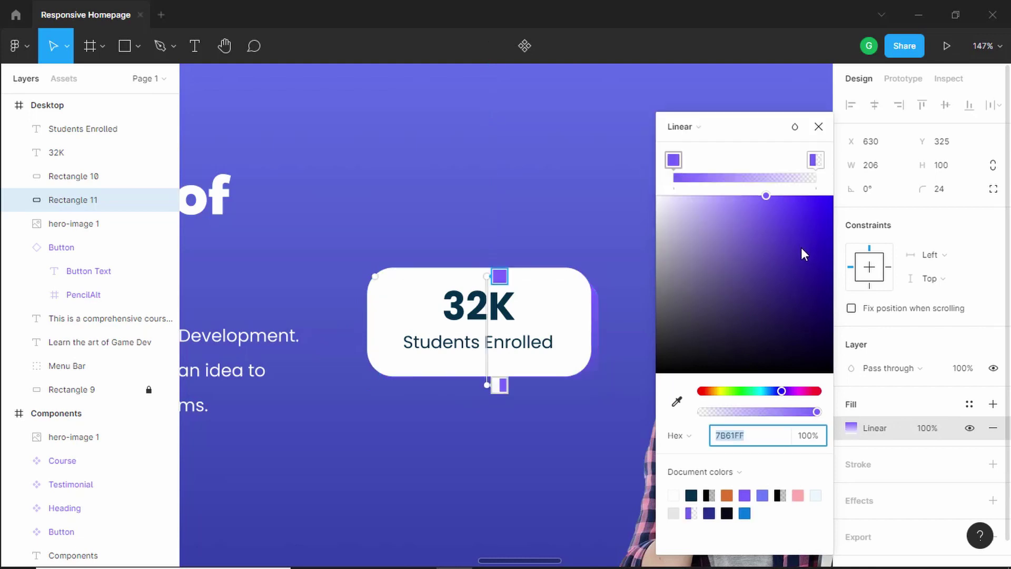
left_click(675, 161)
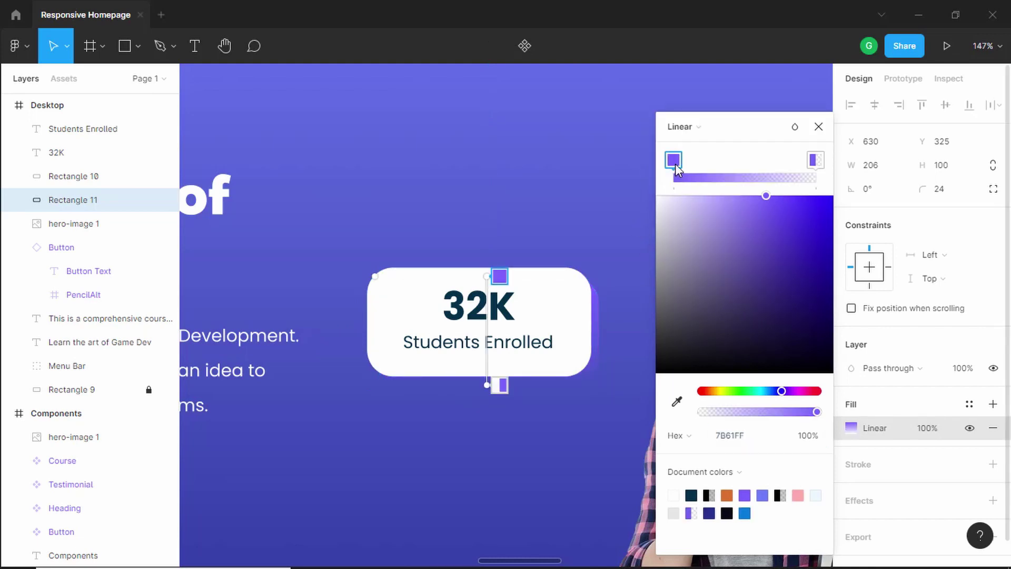
left_click(760, 440)
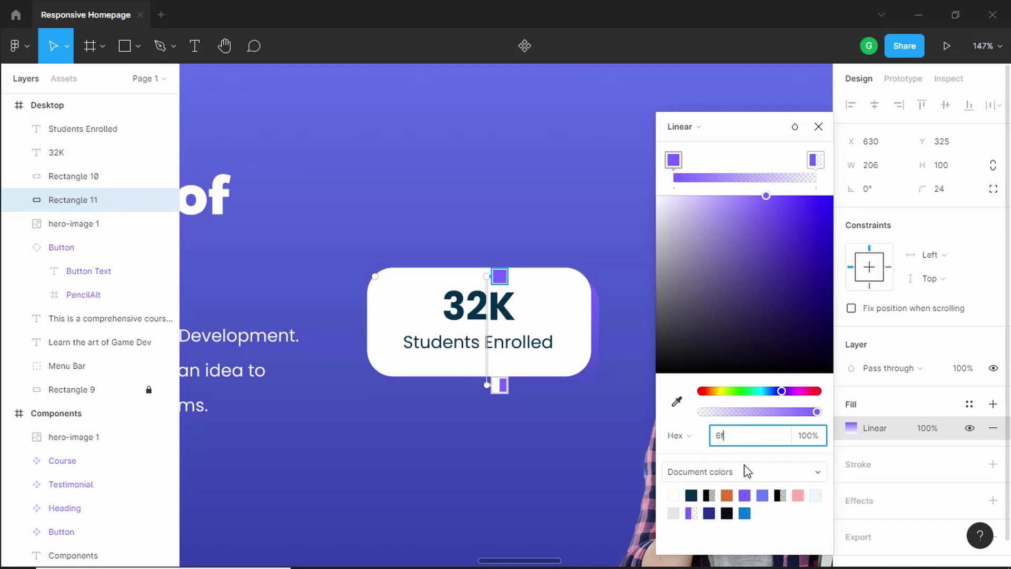
type("6f7dfb")
key("Return")
- Set the gradient's end colour to 3B448F at 100% opacity
left_click(815, 168)
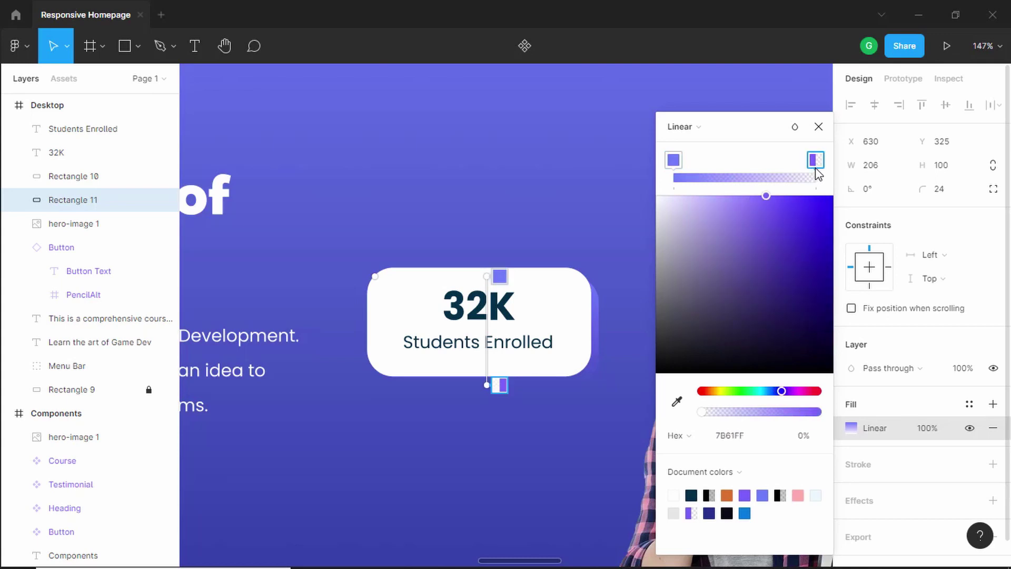
left_click(752, 441)
type("3")
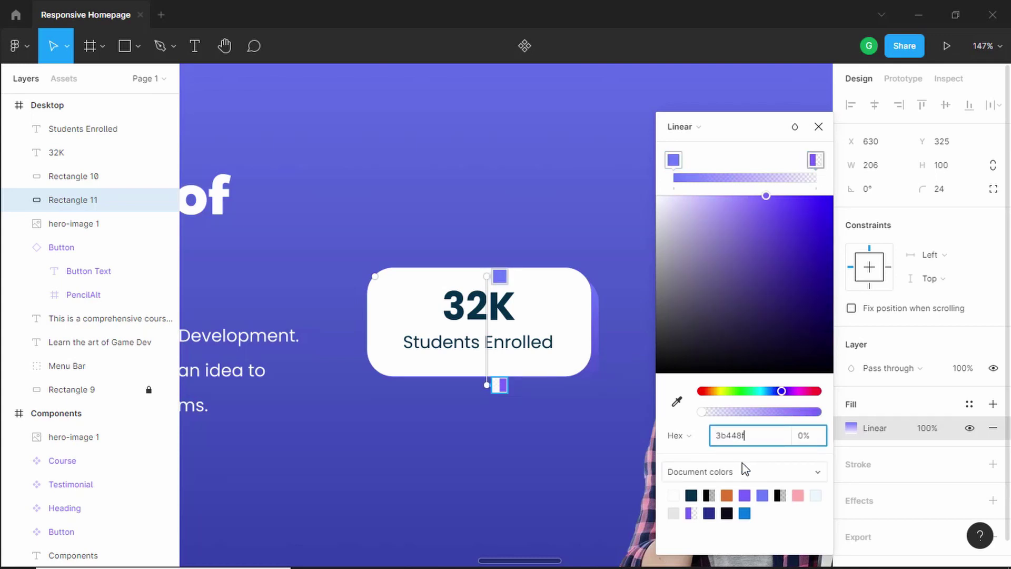
type("b448f")
key("Tab")
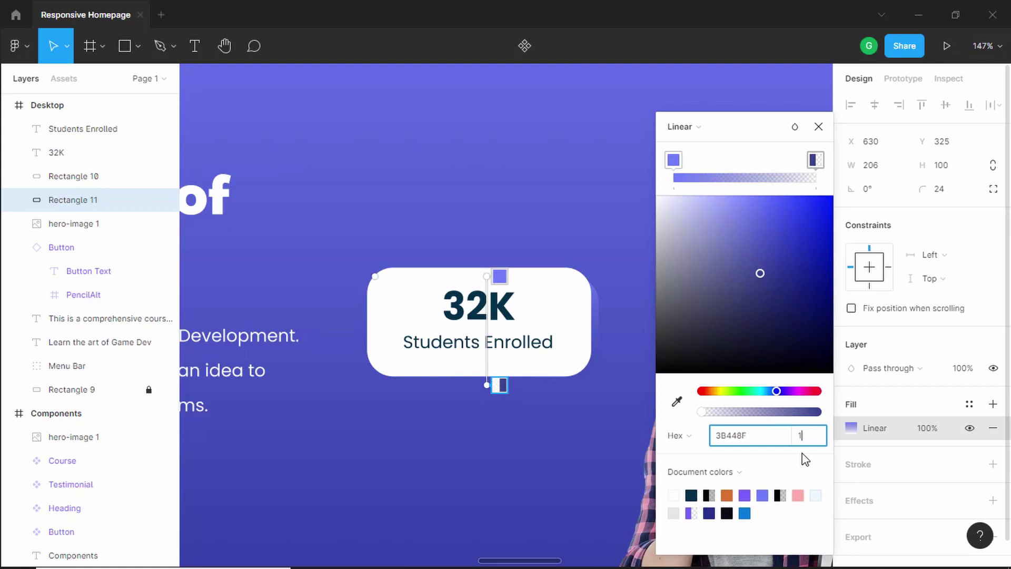
type("100")
key("Return")
left_click(816, 128)
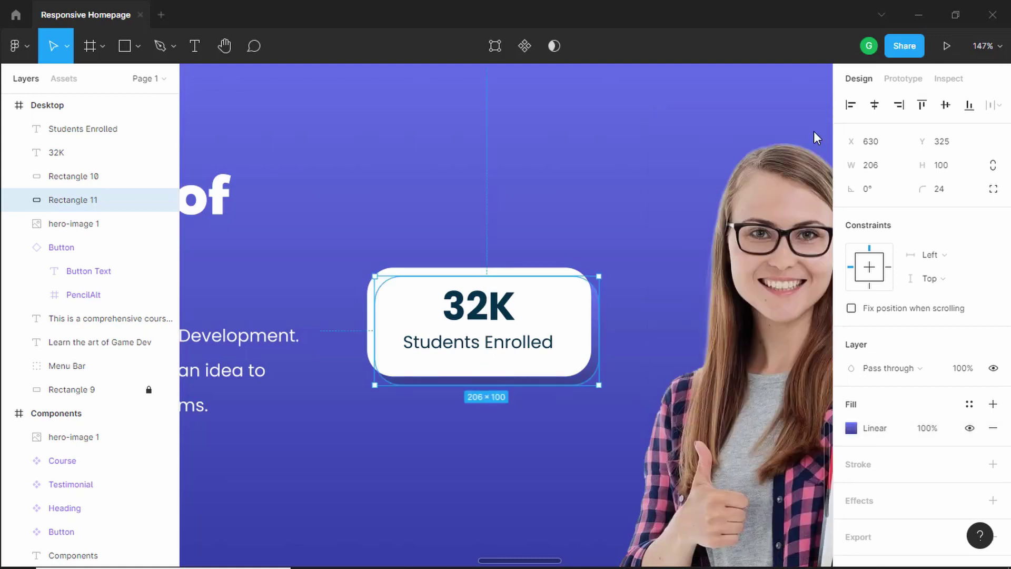
- Group the "32K Students Enrolled" texts with both card rectangles and name the group Achievements
scroll(634, 299, "down", 5)
left_click(527, 395)
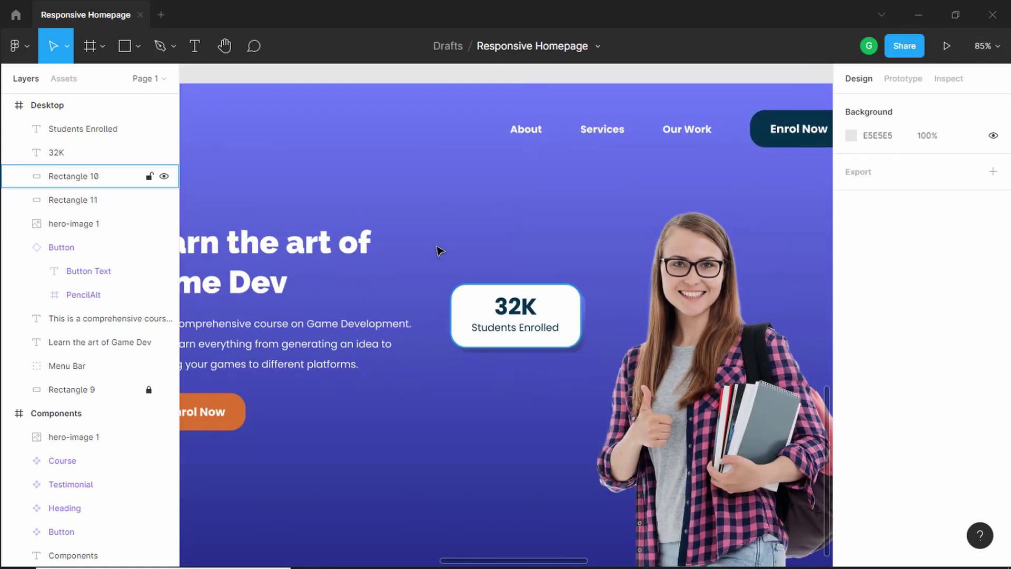
left_click_drag(519, 339, 526, 348)
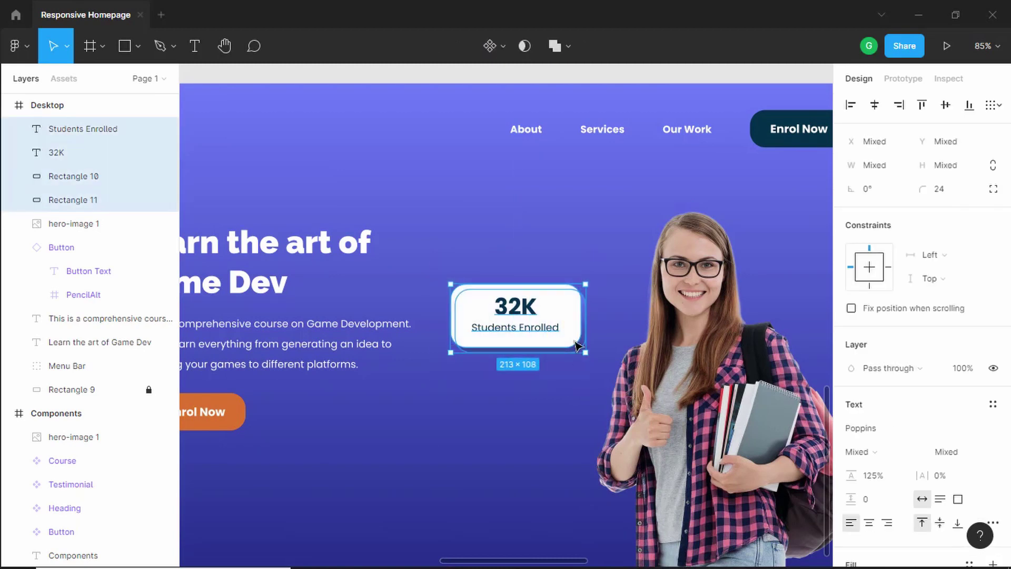
key("ctrl+g")
key("ctrl+r")
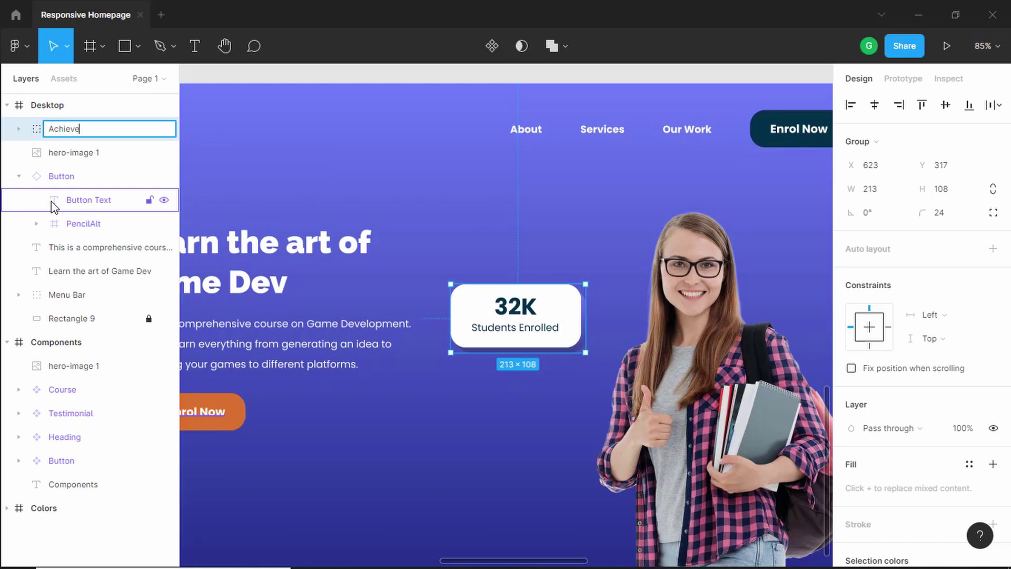
type("Achievements")
key("Return")
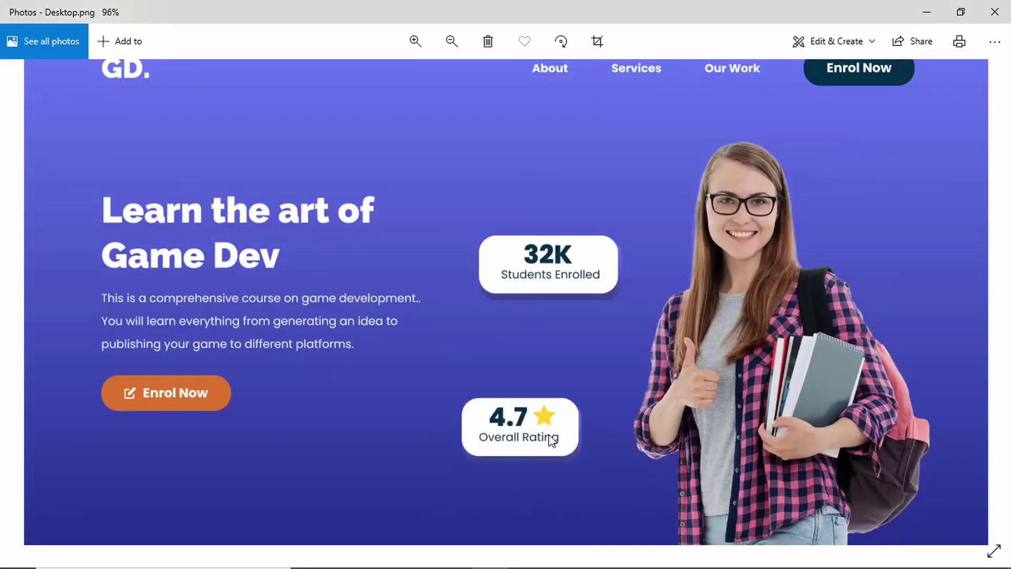
- Duplicate the Achievements group and place the copy lower in the hero, at about X 555, Y 565
key("alt+Tab")
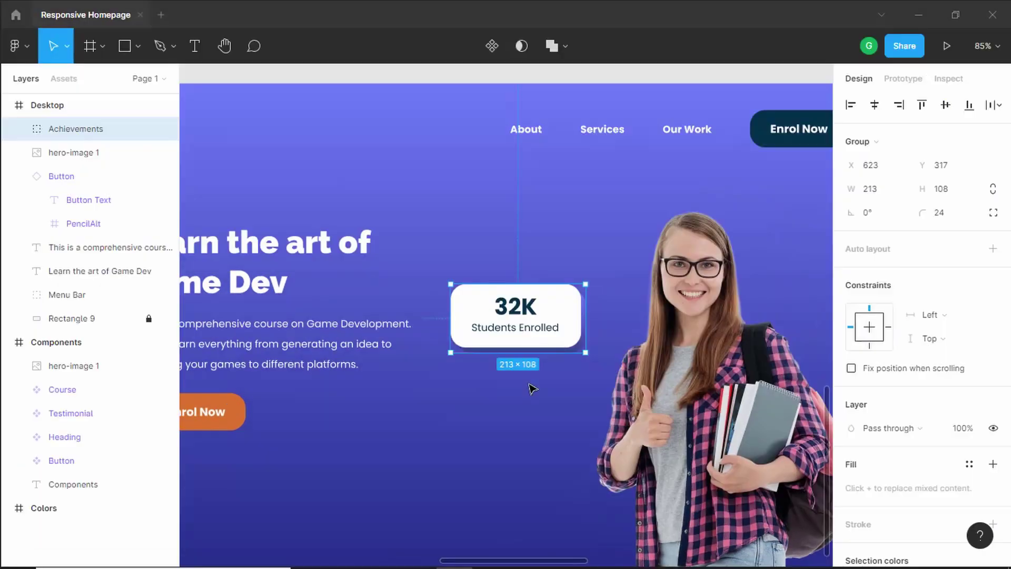
left_click_drag(521, 315, 487, 463)
scroll(476, 399, "down", 3)
scroll(478, 399, "up", 5)
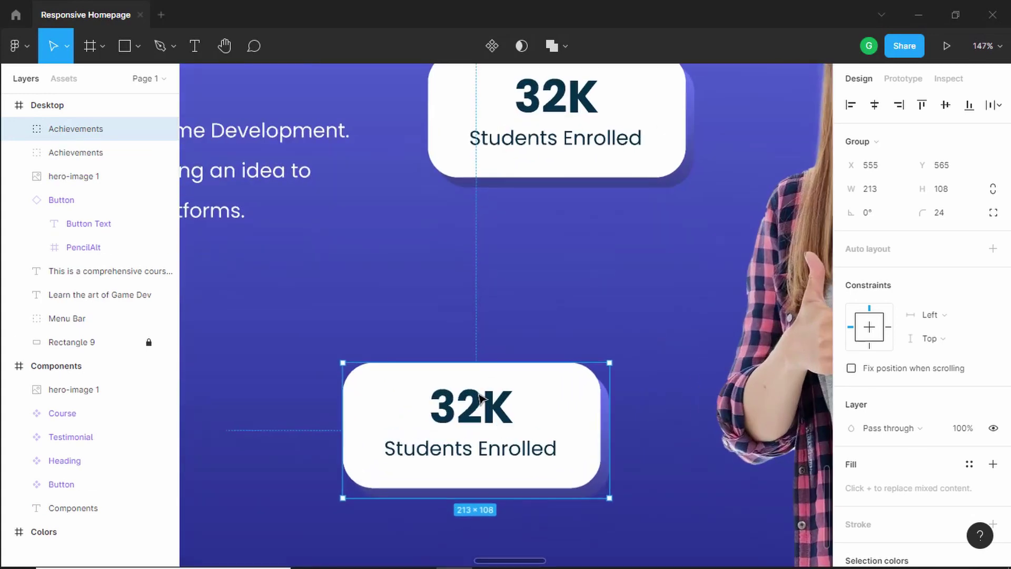
- Replace the copied card's "32K" text with "4.7", following the reference design
double_click(489, 405)
key("alt+Tab")
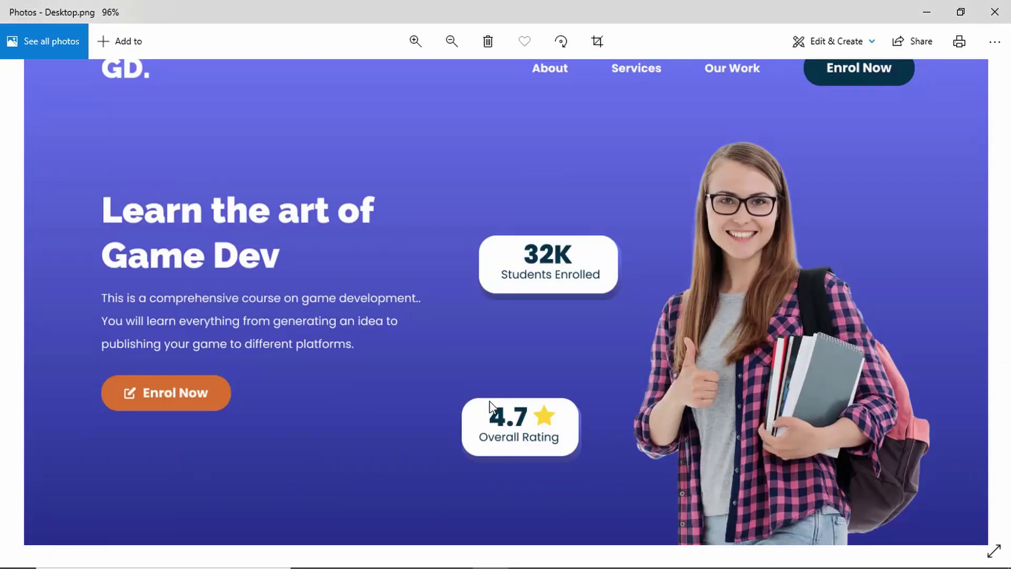
key("alt+Tab")
double_click(501, 417)
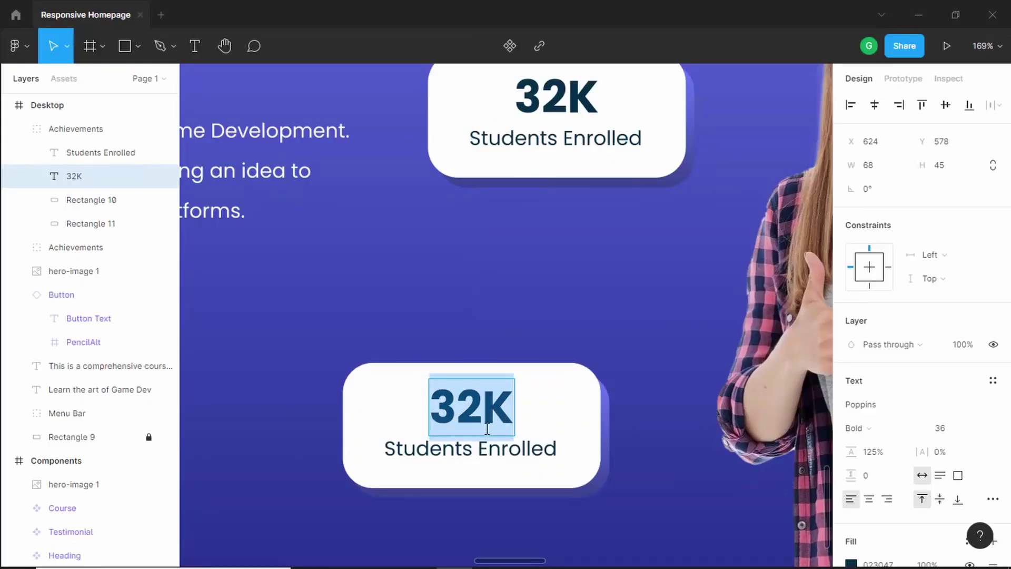
type("4.7")
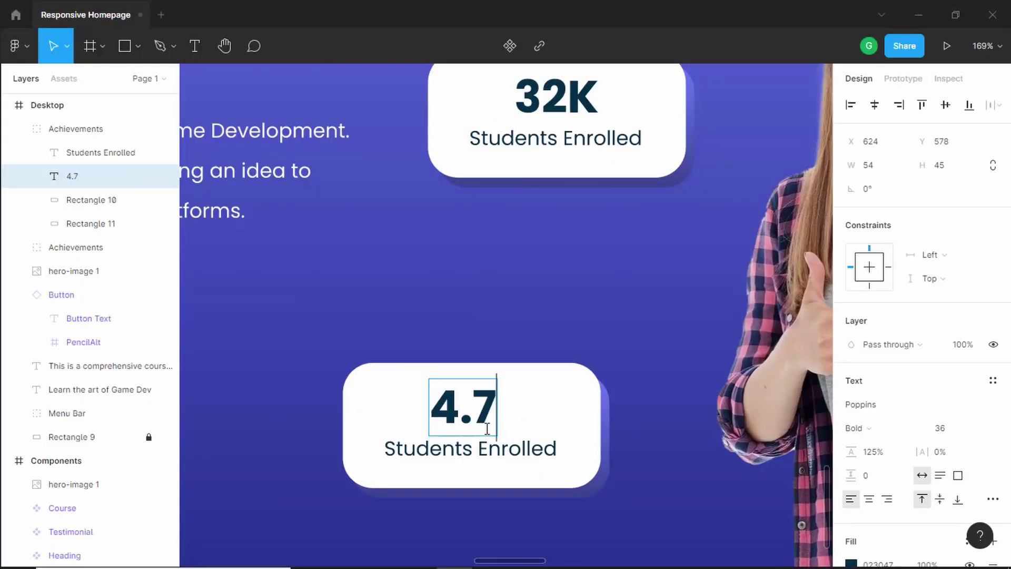
- Replace the copied card's "Students Enrolled" text with "Overall Rating"
left_click(462, 451)
double_click(461, 453)
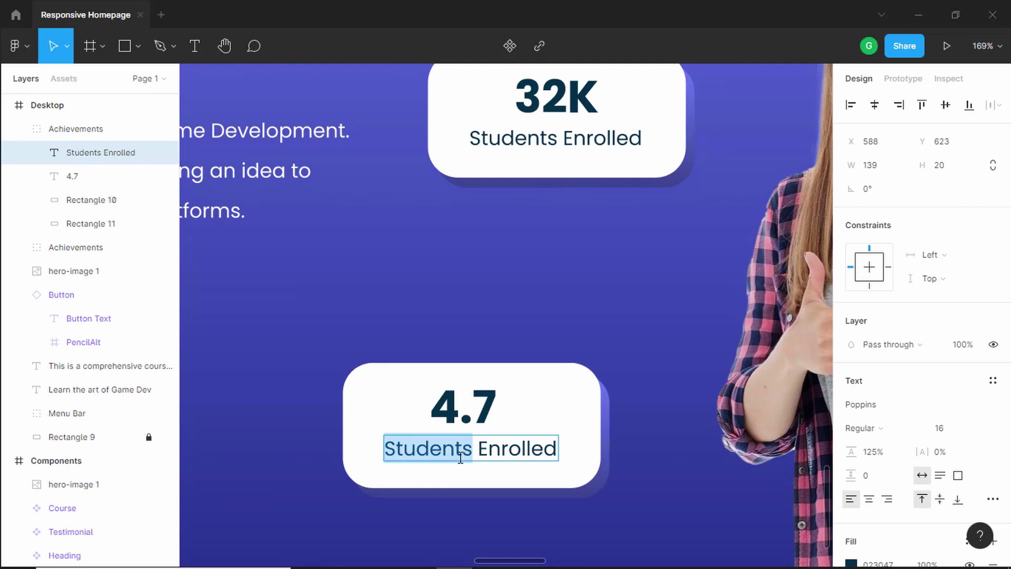
key("ctrl+a")
type("Overal")
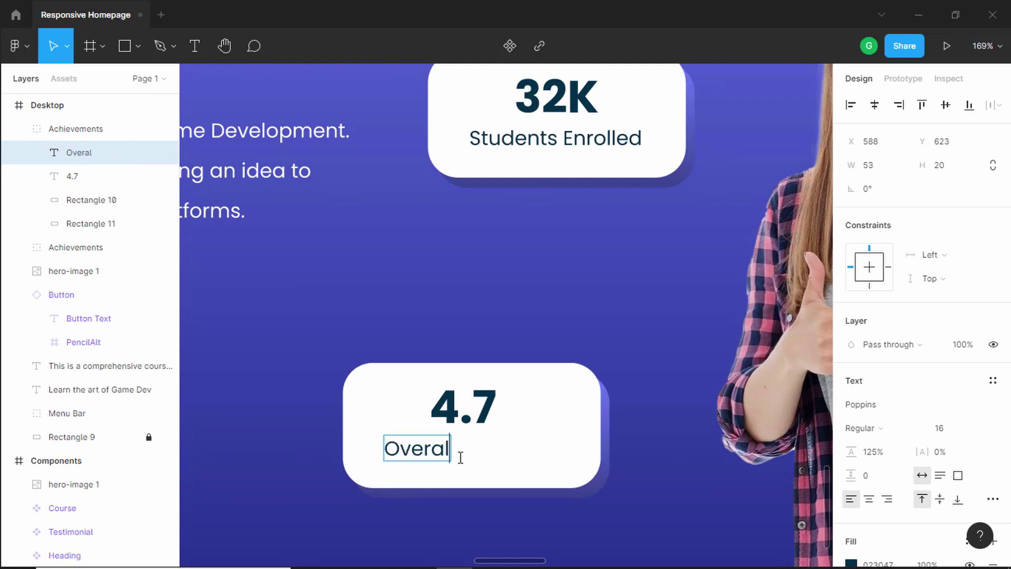
type("l Rating")
left_click(537, 484)
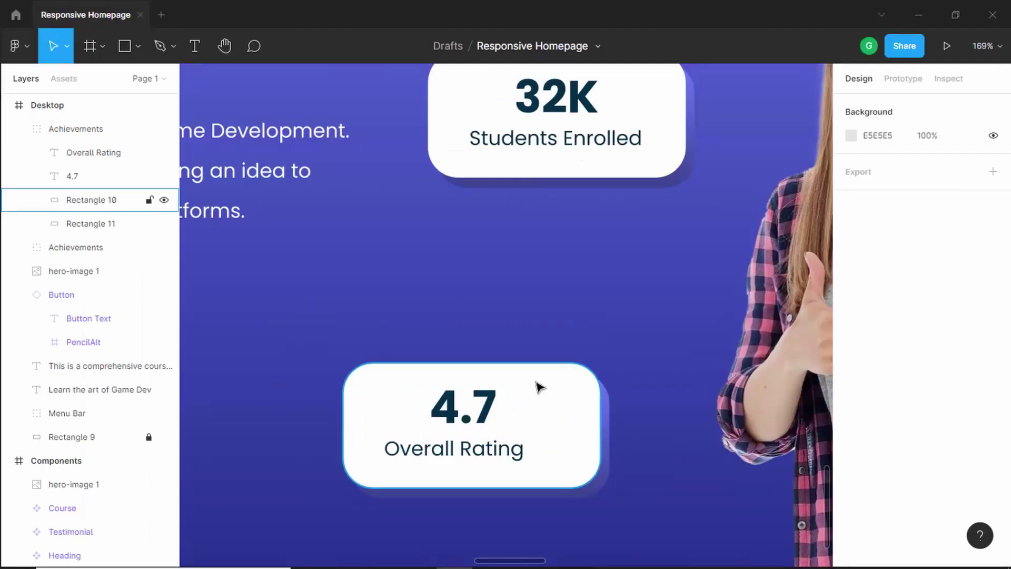
- Search for "star" in the Iconify plugin and insert the solid yellow star beside the rating card
scroll(528, 364, "down", 5)
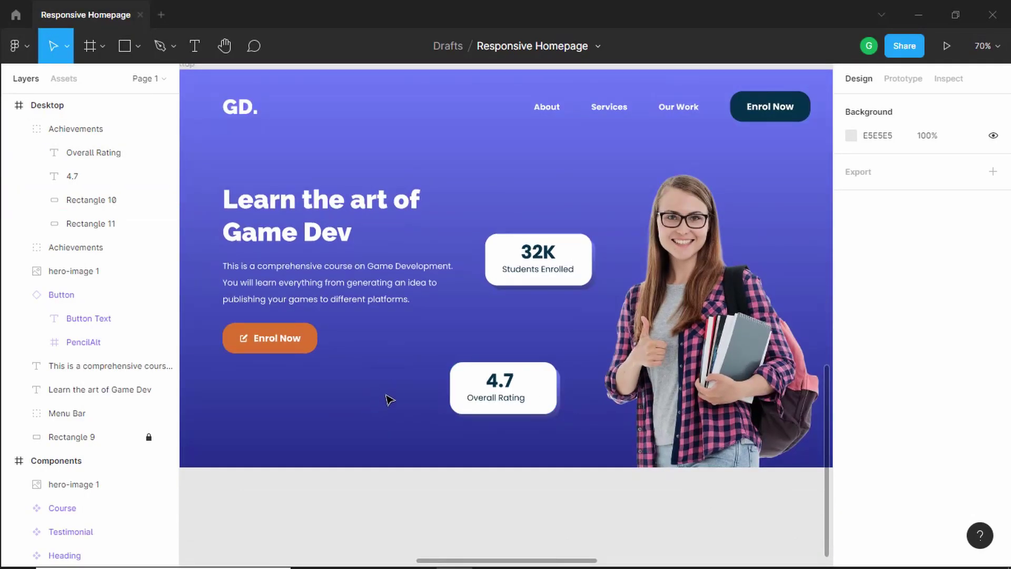
right_click(392, 386)
mouse_move(454, 456)
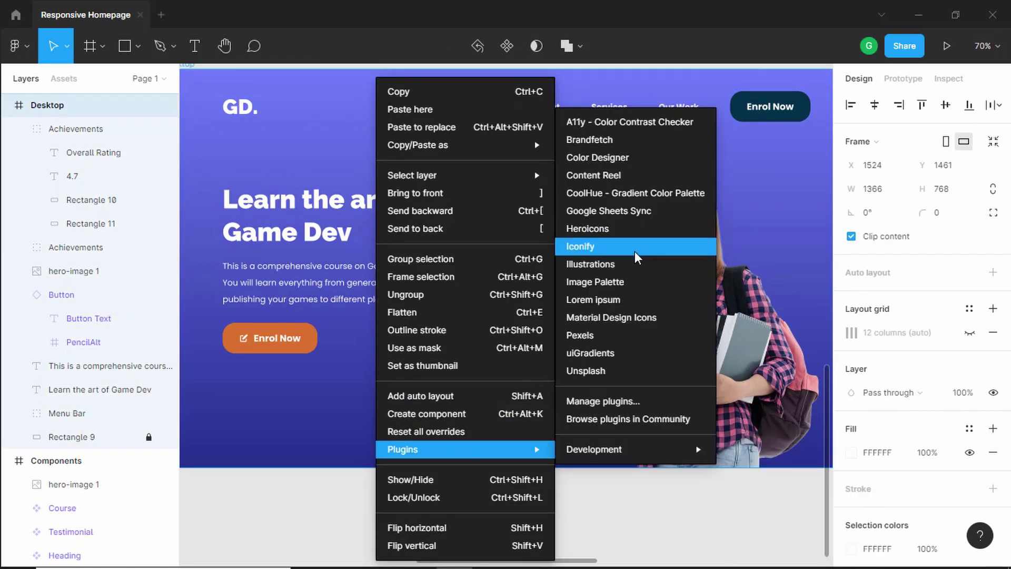
left_click(638, 257)
type("star")
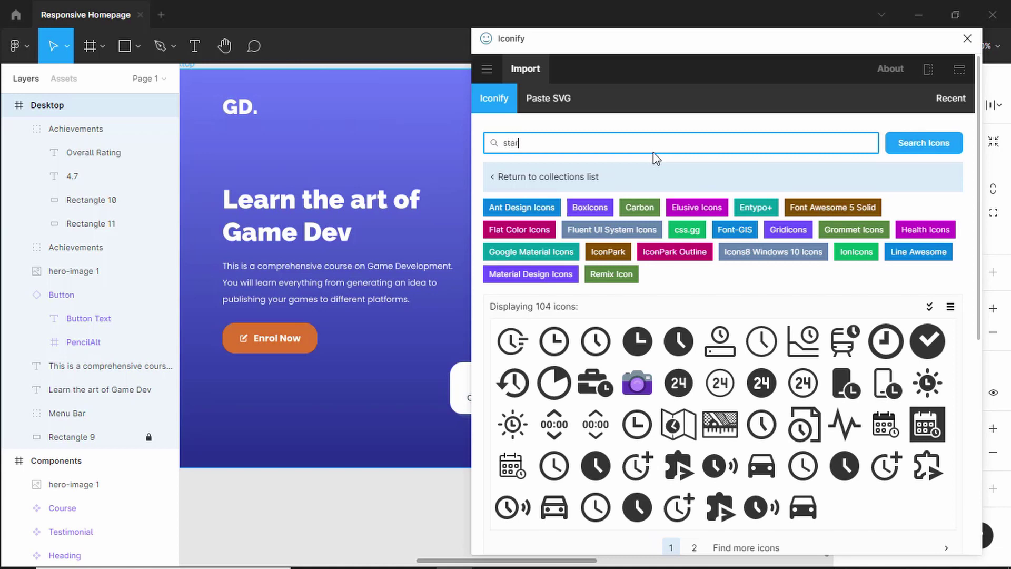
key("Return")
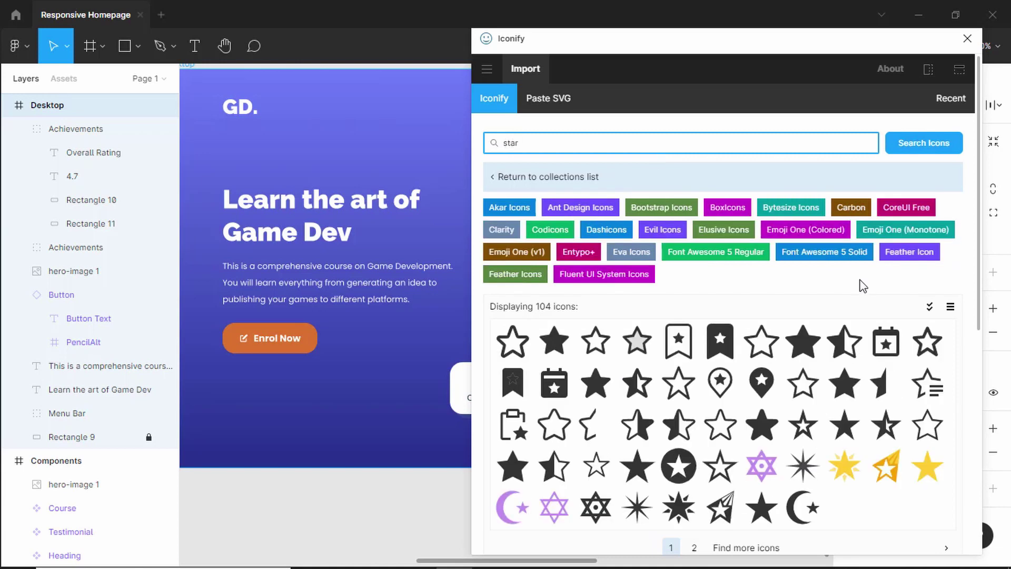
scroll(886, 342, "down", 2)
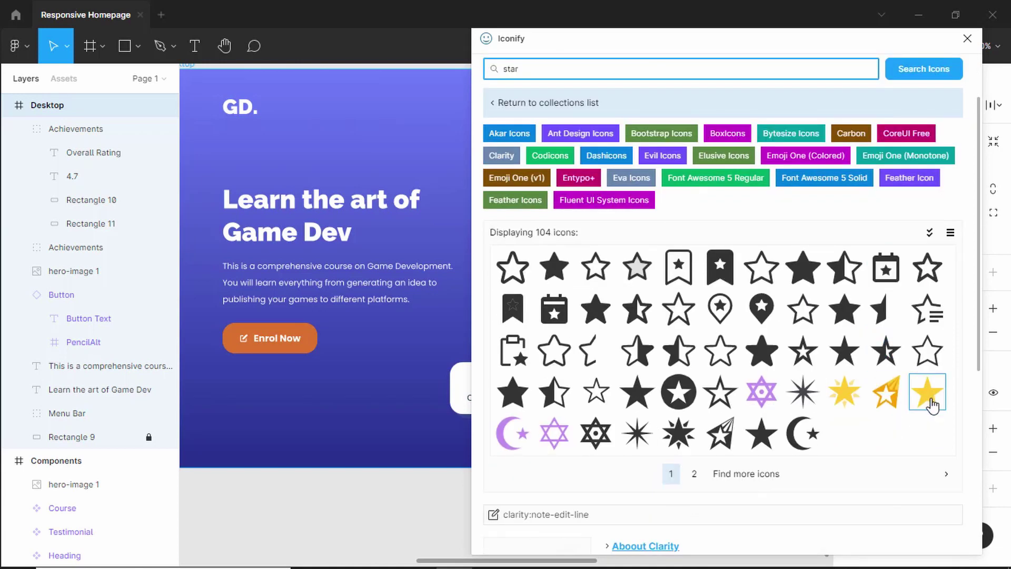
left_click_drag(929, 403, 369, 389)
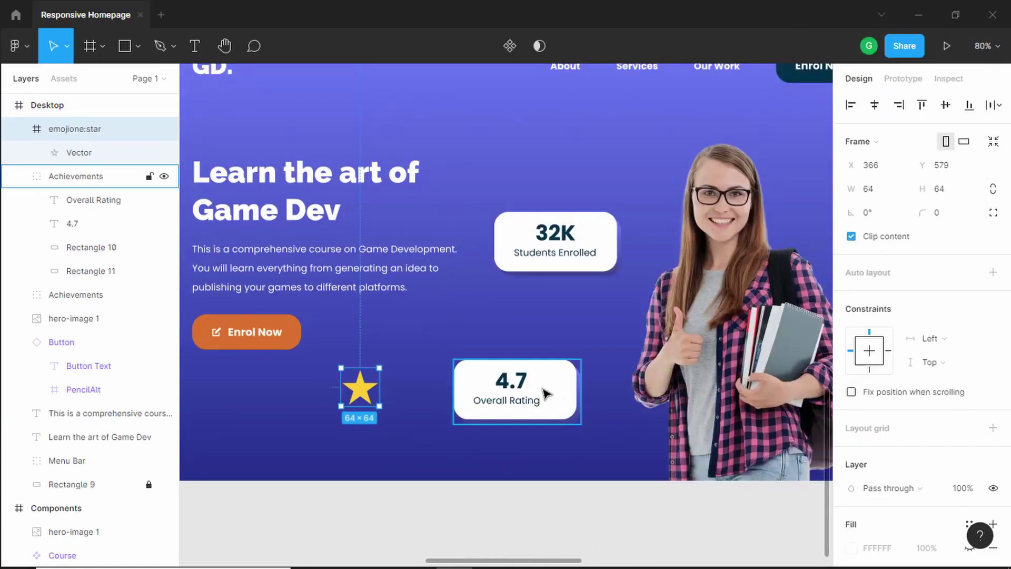
- Ungroup the "4.7 Overall Rating" card
left_click(548, 394)
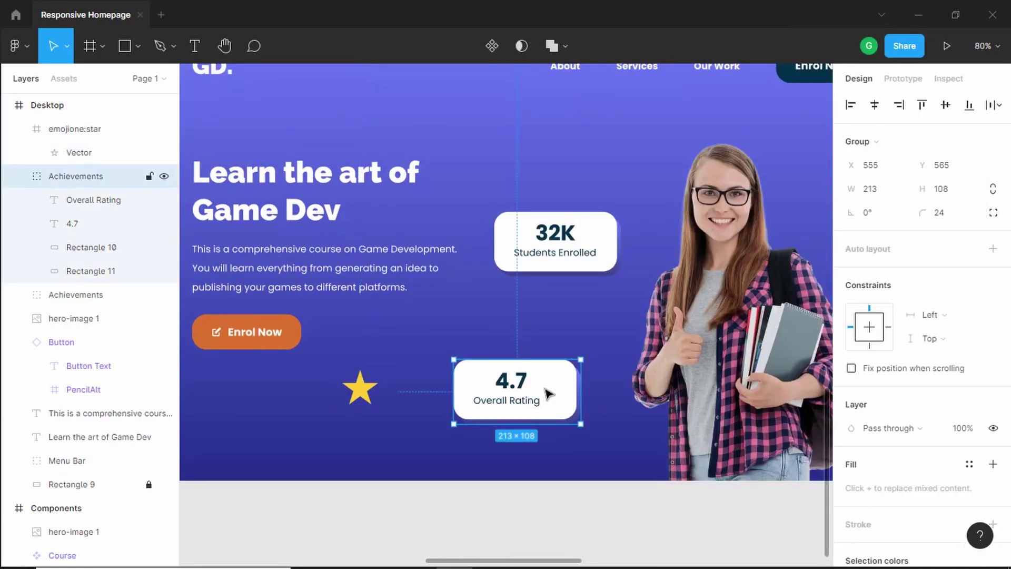
right_click(551, 394)
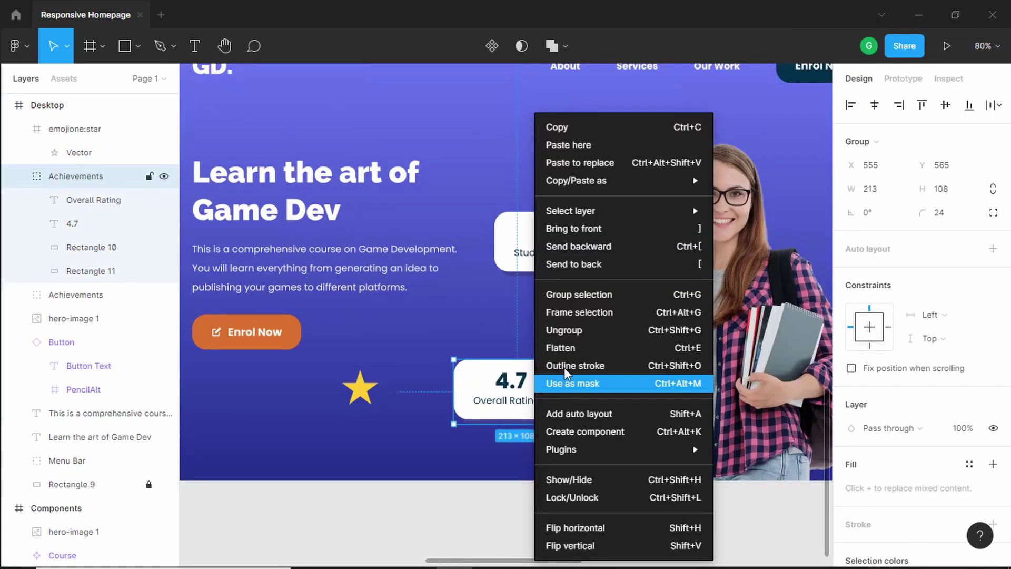
left_click(612, 331)
- Place the star icon just after the "4.7" text at about X 661, Y 578, scaled down to about 44 × 44
scroll(600, 381, "up", 2)
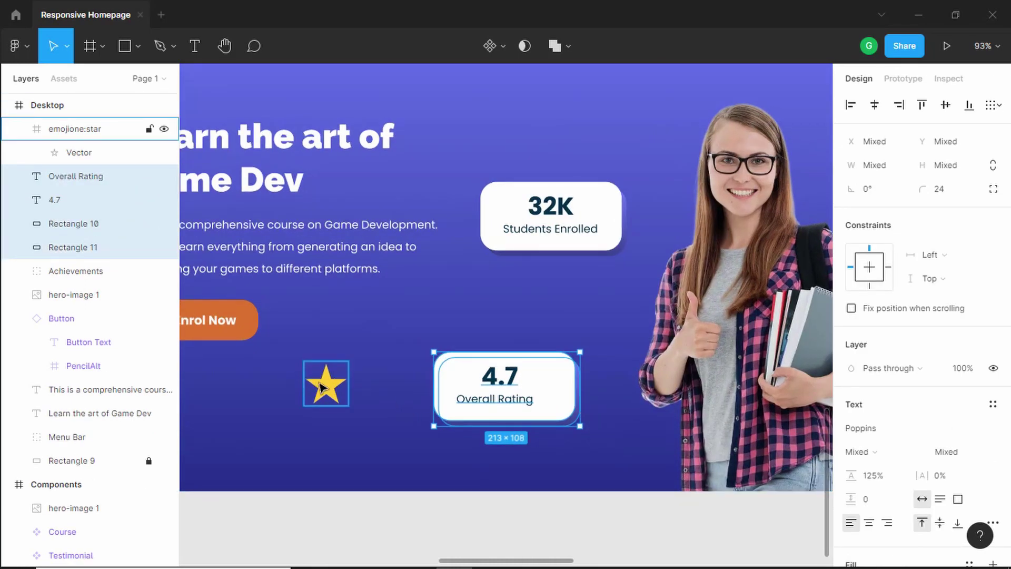
left_click_drag(323, 388, 541, 385)
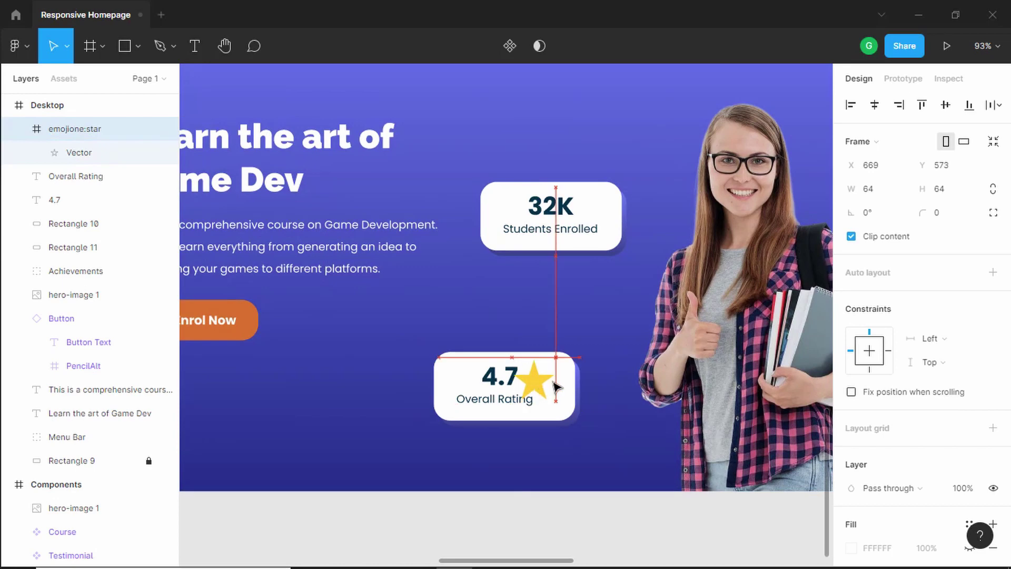
scroll(573, 387, "up", 4)
scroll(573, 387, "up", 1)
left_click_drag(435, 371, 403, 371)
left_click(485, 408)
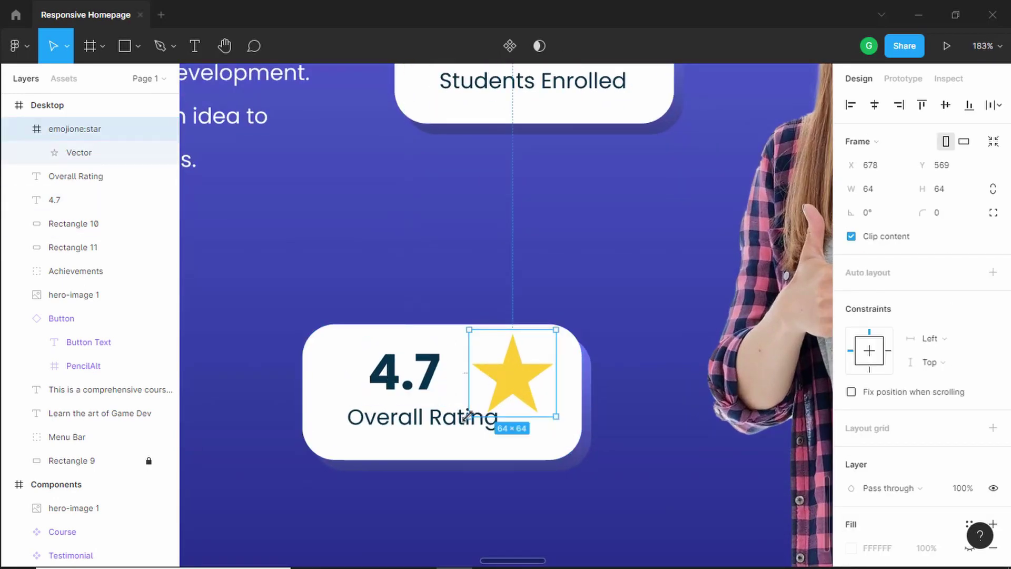
left_click_drag(473, 412, 480, 377)
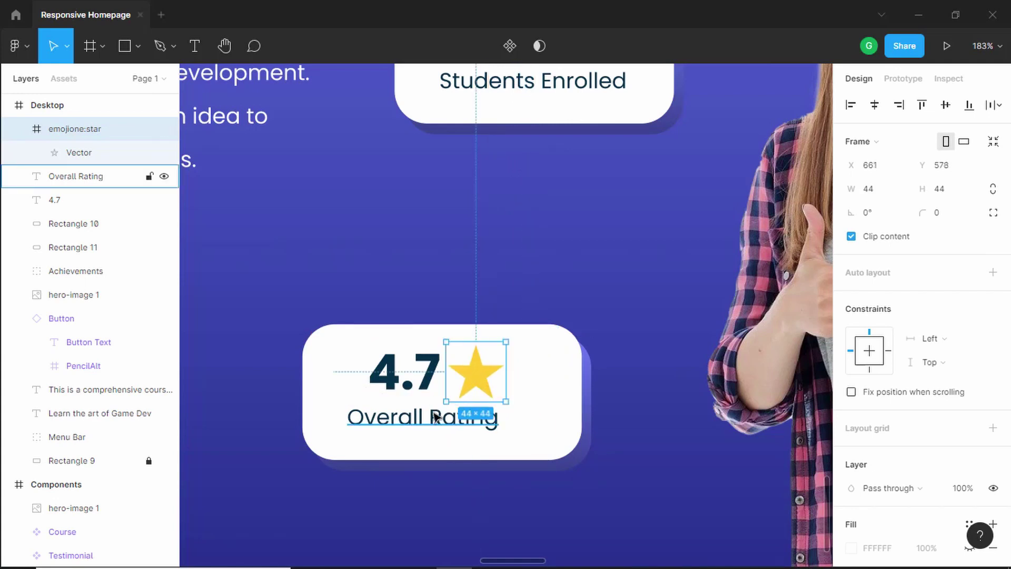
- Centre the "Overall Rating" text beneath the number and star, and narrow the white card rectangle to about 193 wide
left_click(421, 418)
left_click_drag(417, 420, 432, 421)
left_click(537, 376)
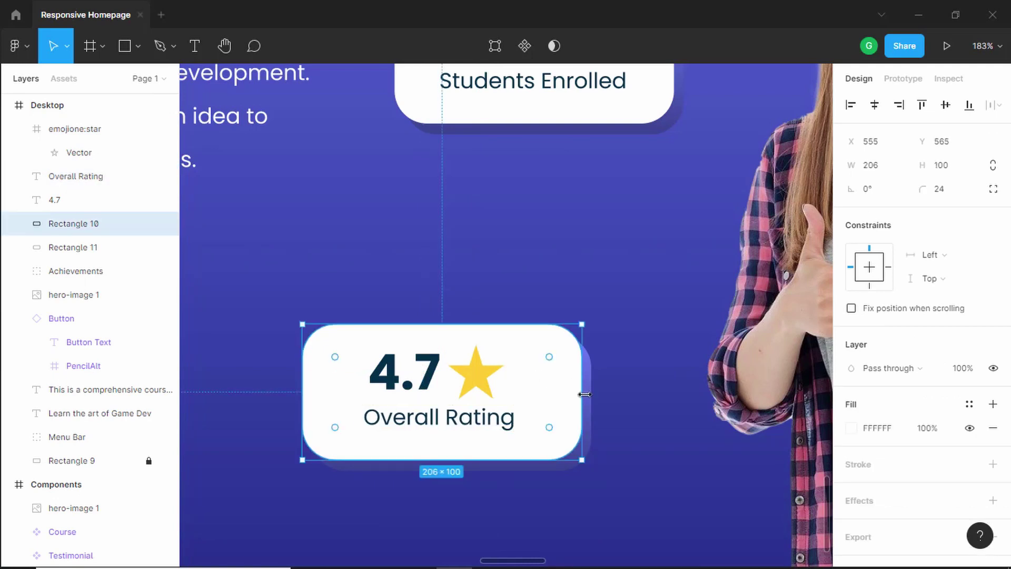
left_click_drag(584, 394, 565, 395)
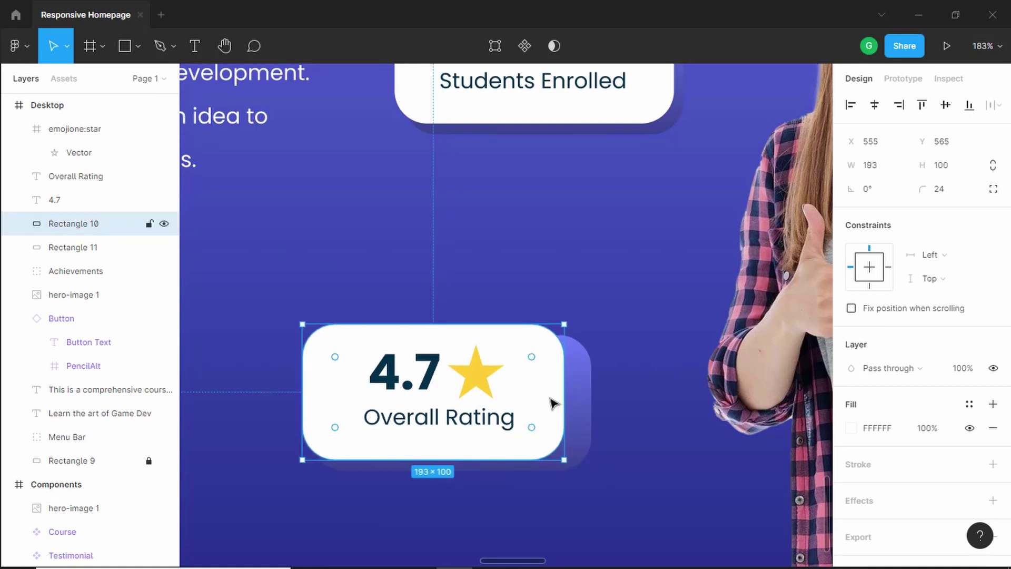
- Narrow the shadow rectangle behind the "4.7 Overall Rating" card and resize the white rectangle to about 183 × 90
left_click(584, 406)
left_click_drag(590, 400, 563, 400)
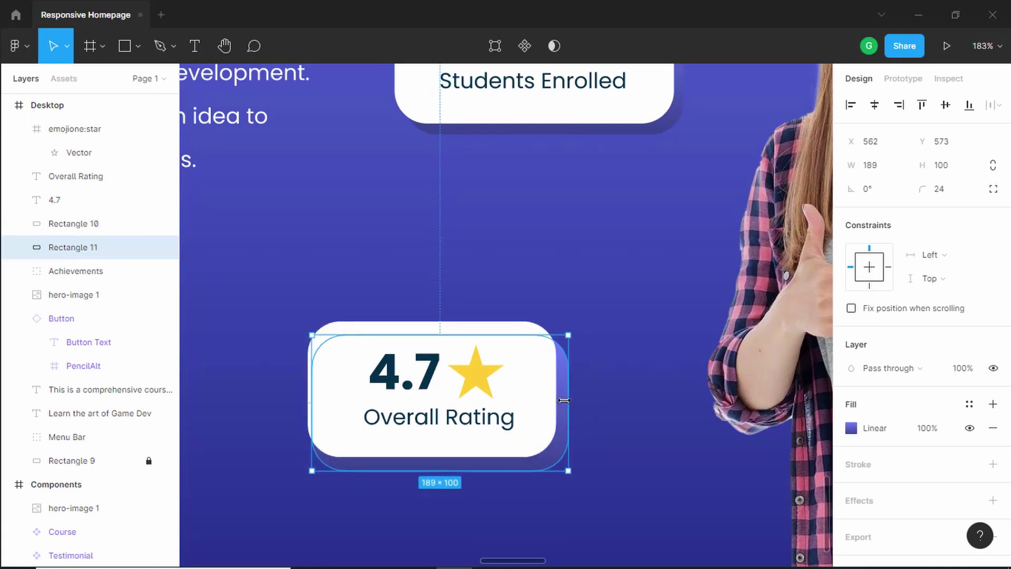
left_click(609, 373)
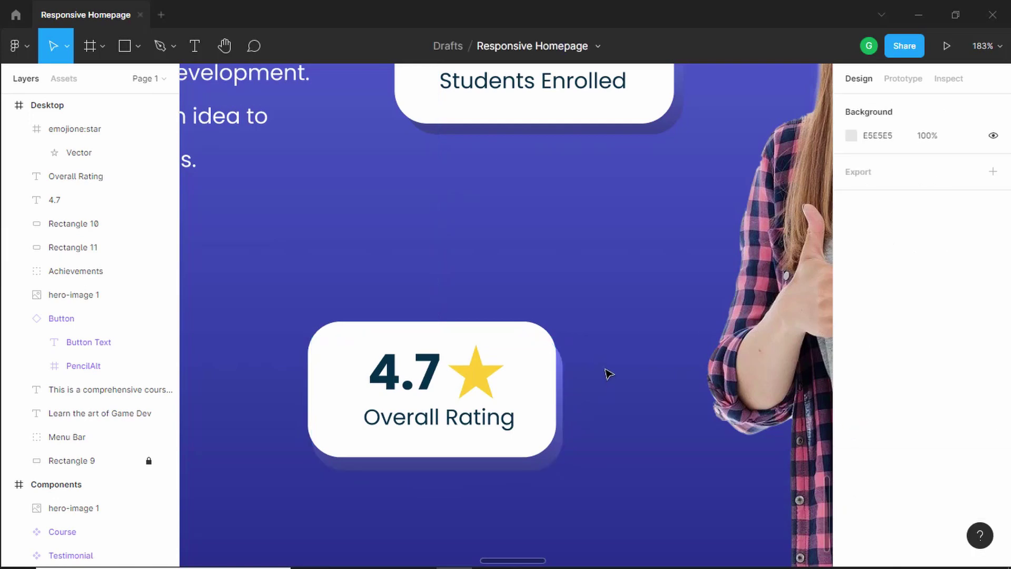
scroll(610, 374, "down", 5)
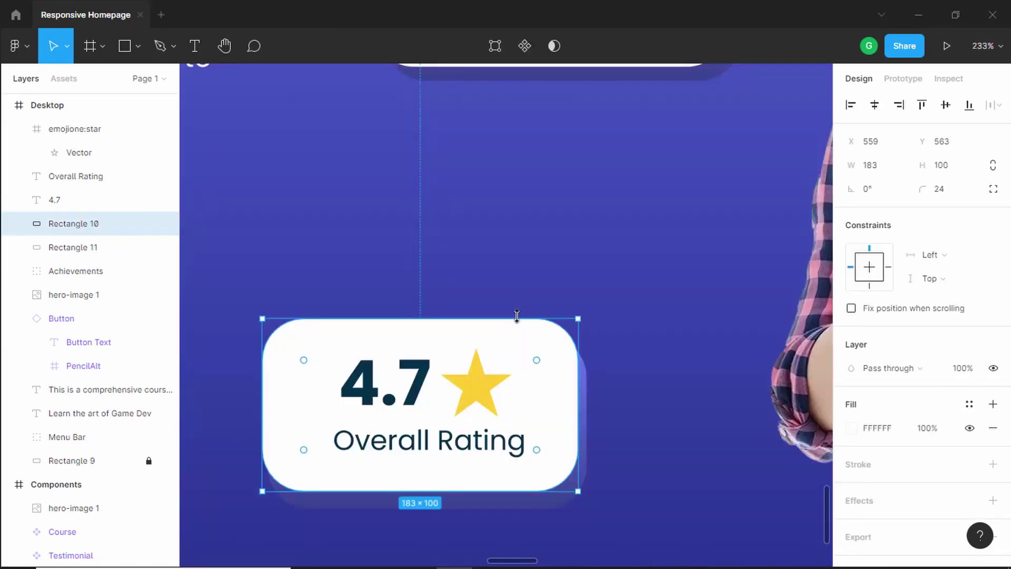
scroll(513, 316, "down", 2)
left_click_drag(424, 269, 422, 285)
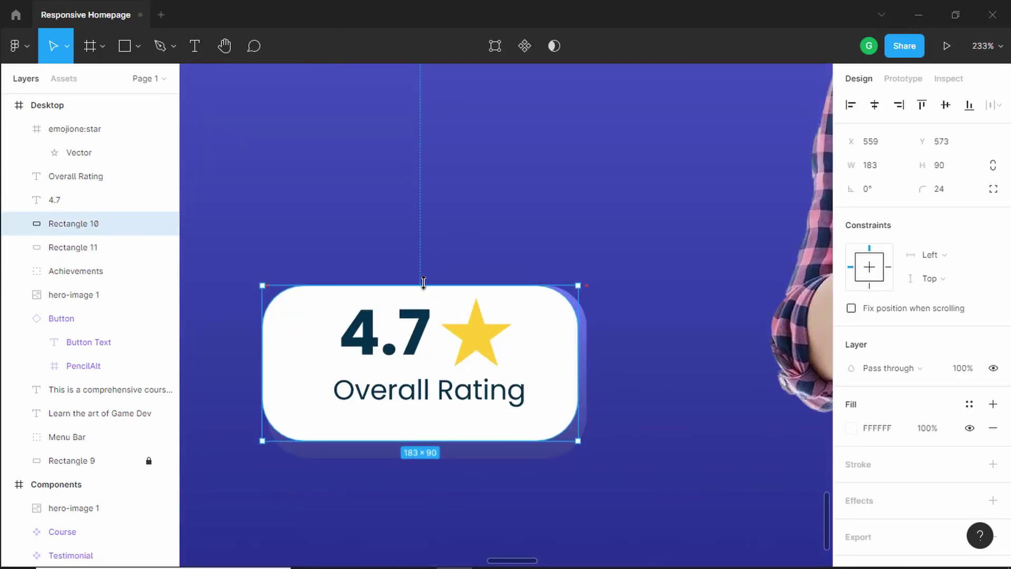
left_click(647, 273)
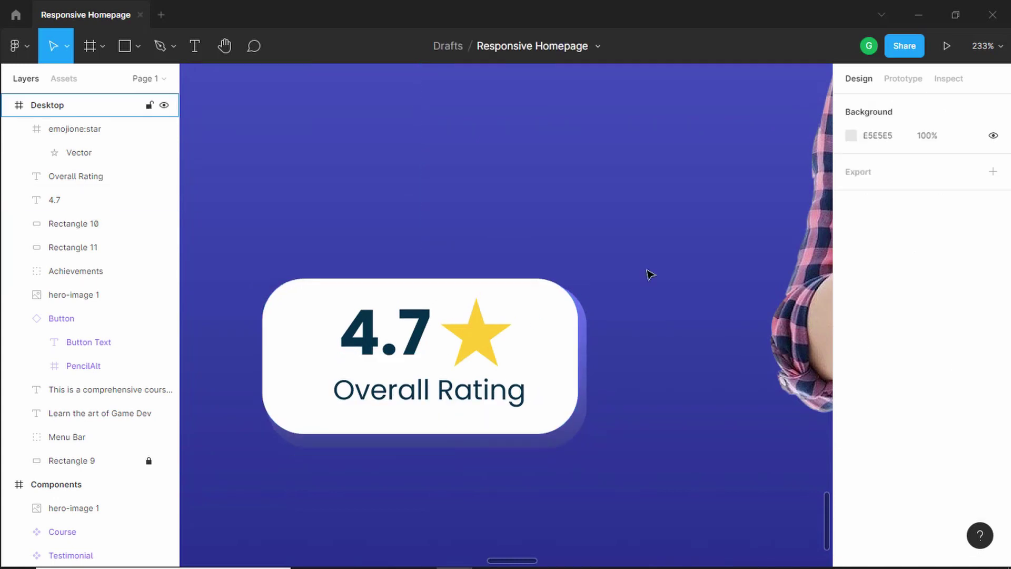
- Group the star icon, both texts and both rectangles of the "4.7 Overall Rating" card
scroll(648, 273, "down", 5)
left_click_drag(666, 231, 348, 421)
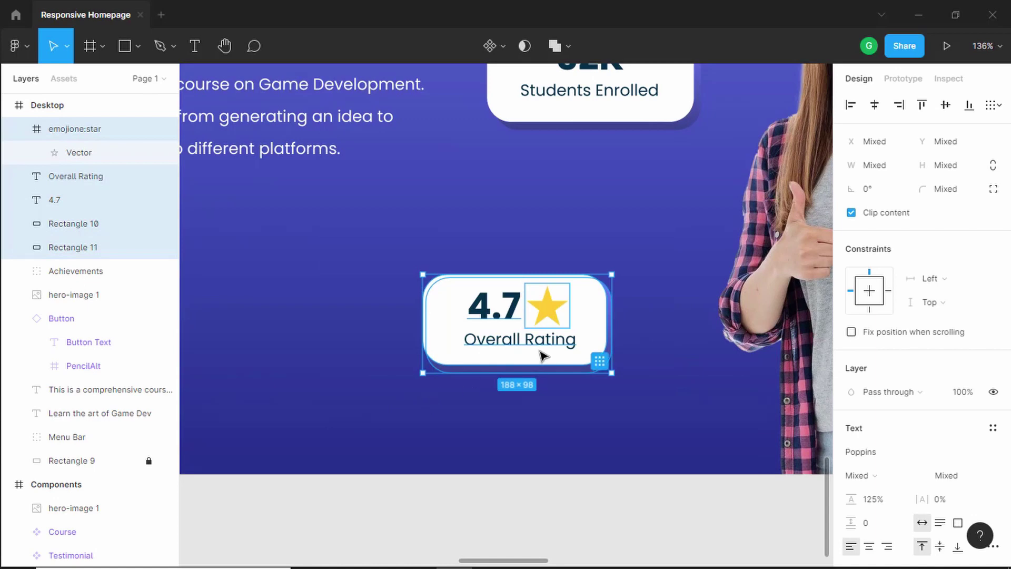
key("ctrl+g")
- Reduce the height of the white rectangle in the "32K Students Enrolled" card slightly by lowering its upper edge
scroll(645, 260, "up", 2)
scroll(655, 255, "up", 4)
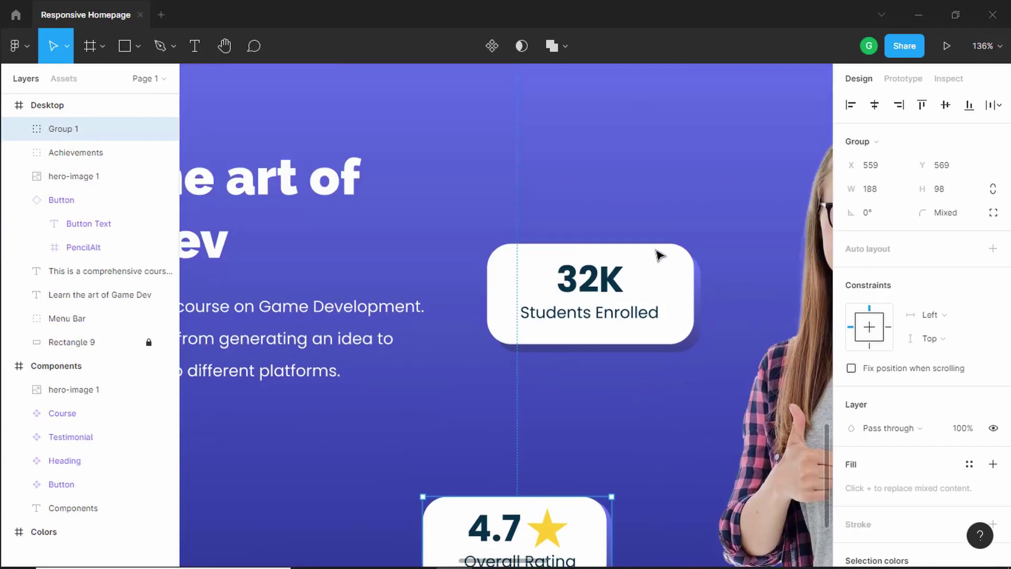
scroll(674, 316, "up", 4)
scroll(706, 326, "down", 7)
scroll(706, 188, "up", 5)
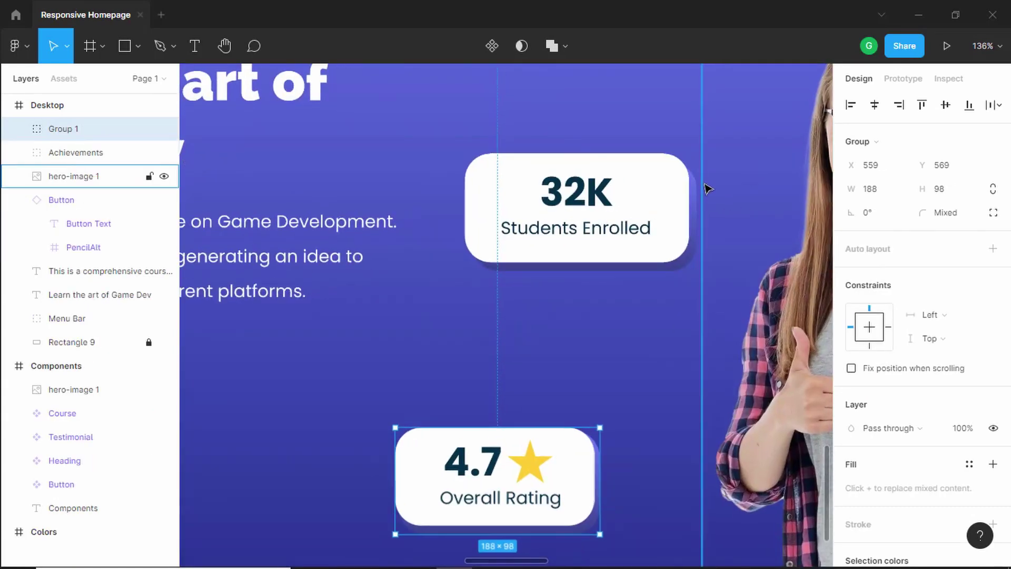
double_click(598, 144)
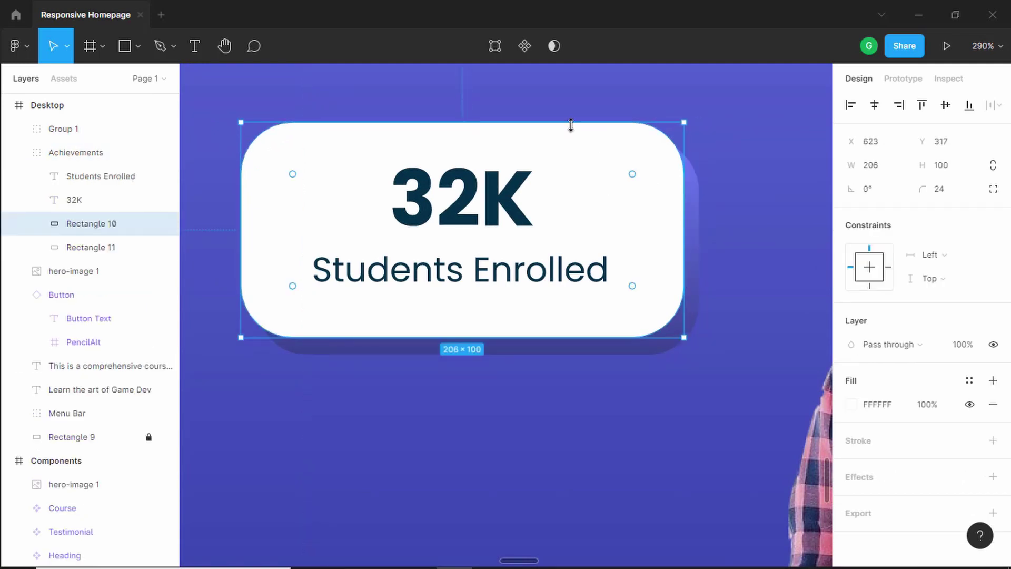
left_click_drag(571, 123, 571, 142)
- Switch to Desktop.png in Photos, review the reference hero and the "What our students say" section, and return to Figma
key("Tab")
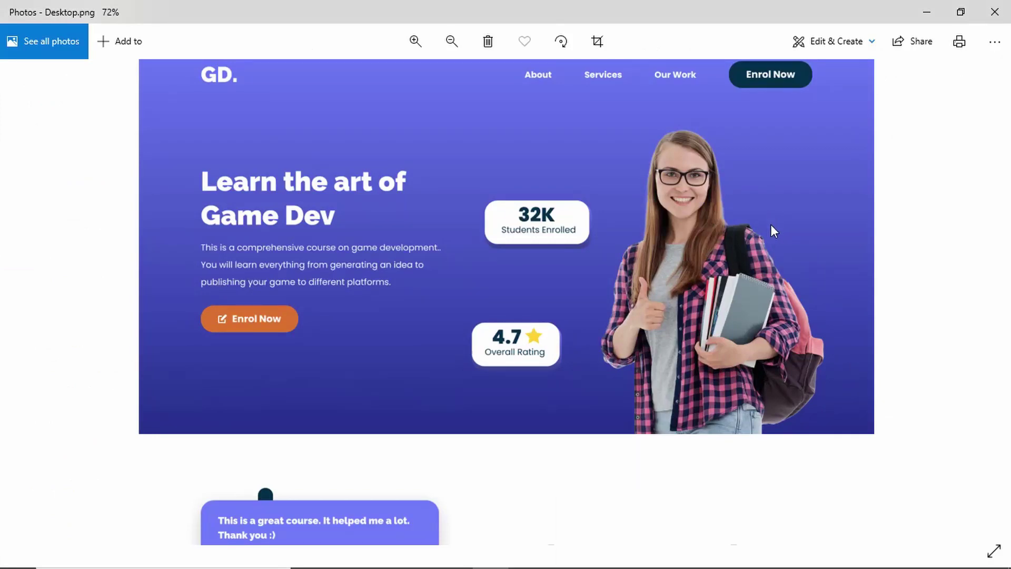
scroll(767, 301, "down", 6)
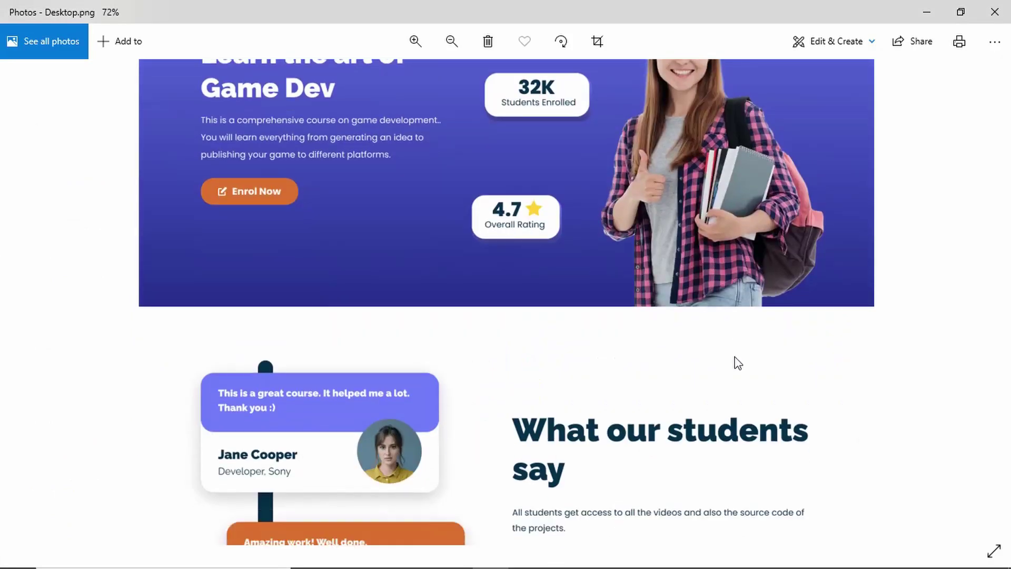
scroll(821, 337, "down", 1)
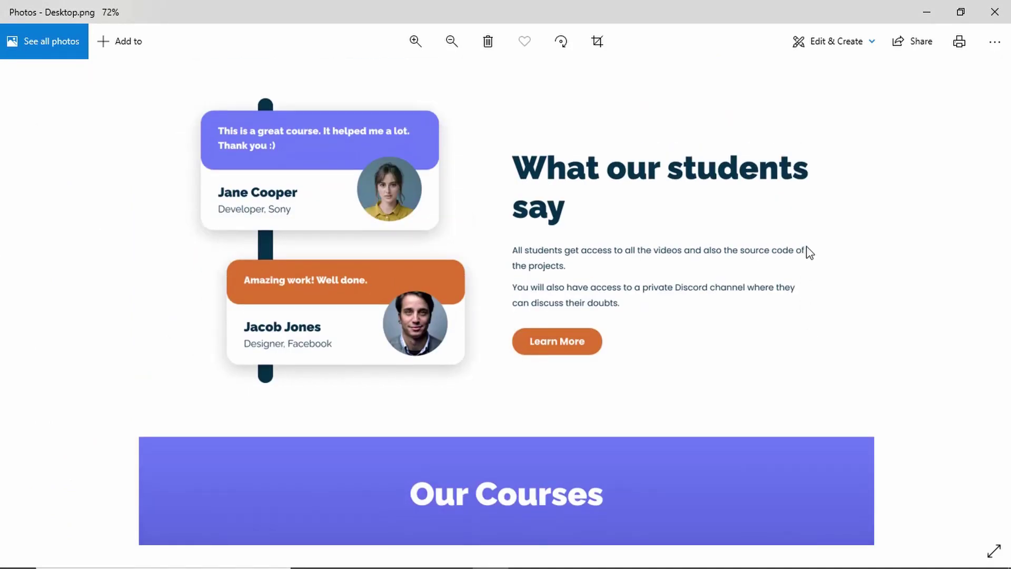
key("alt+Tab")
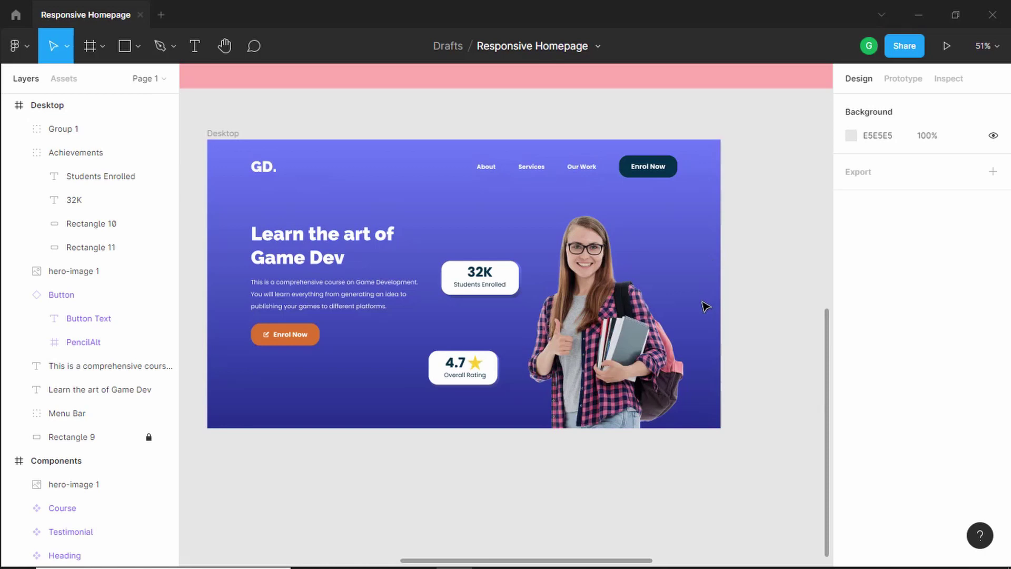